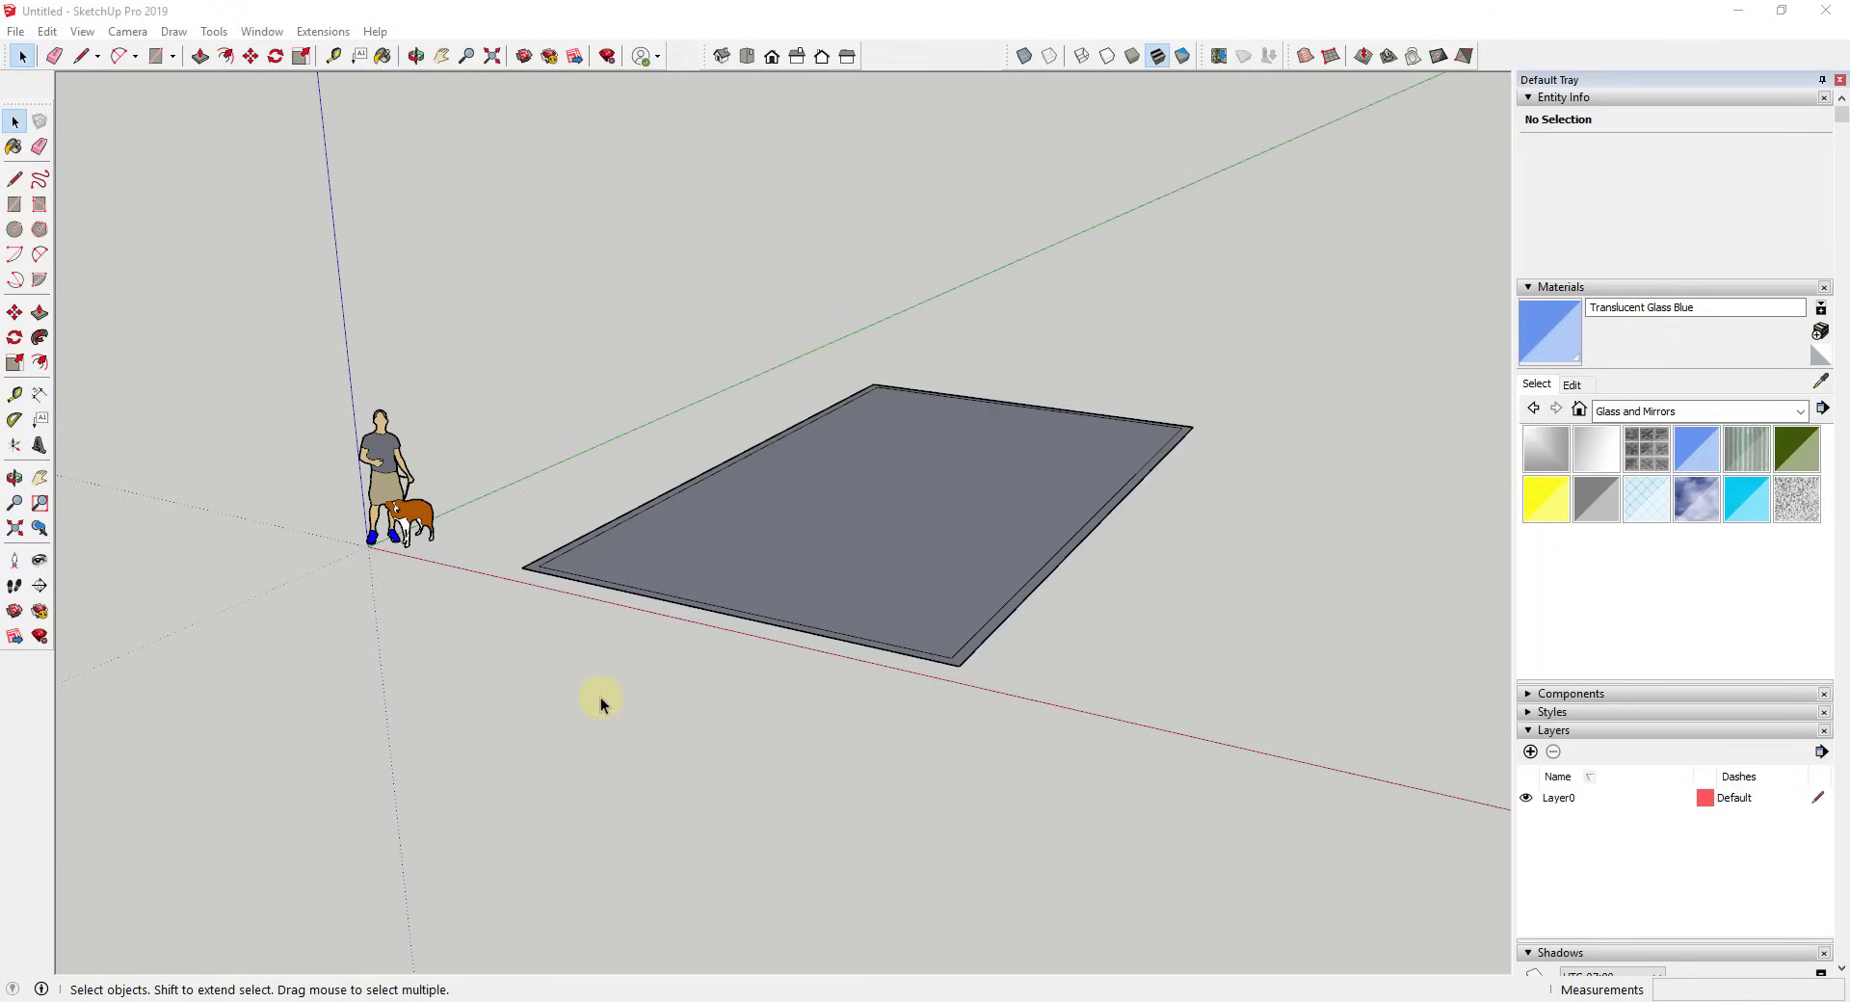
middle_click_drag(596, 698, 885, 642)
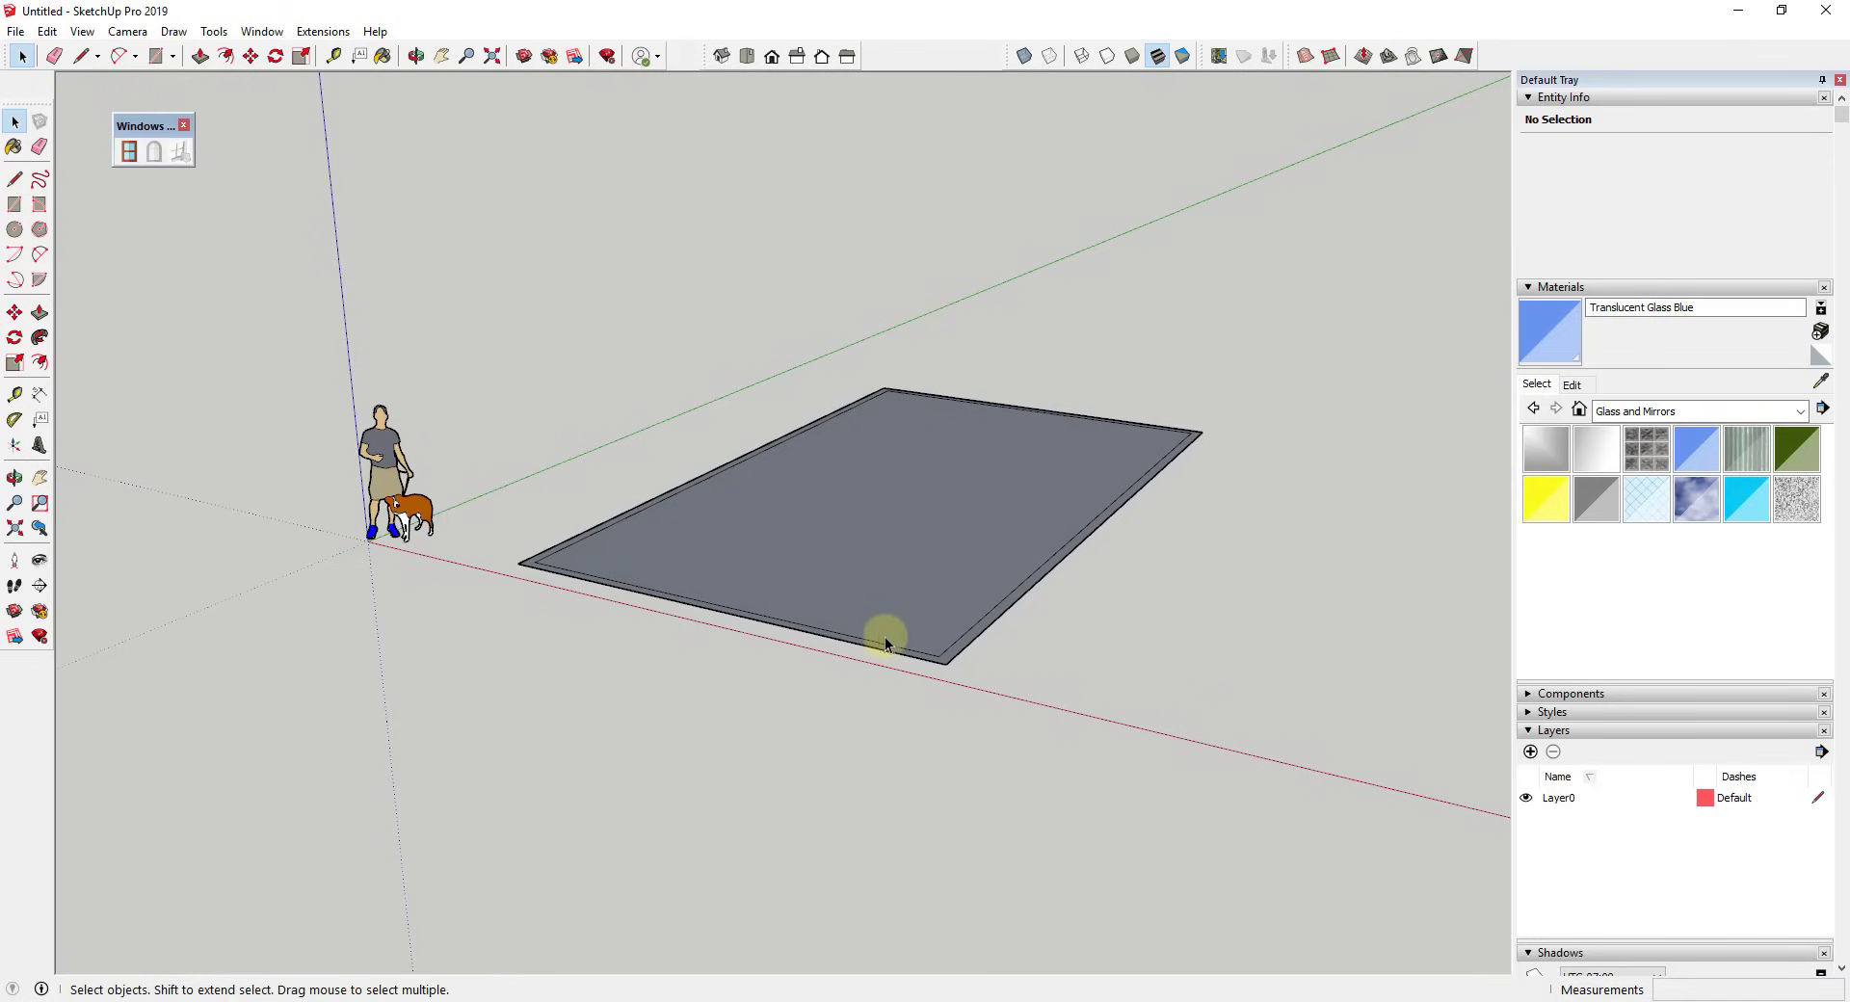
left_click(130, 153)
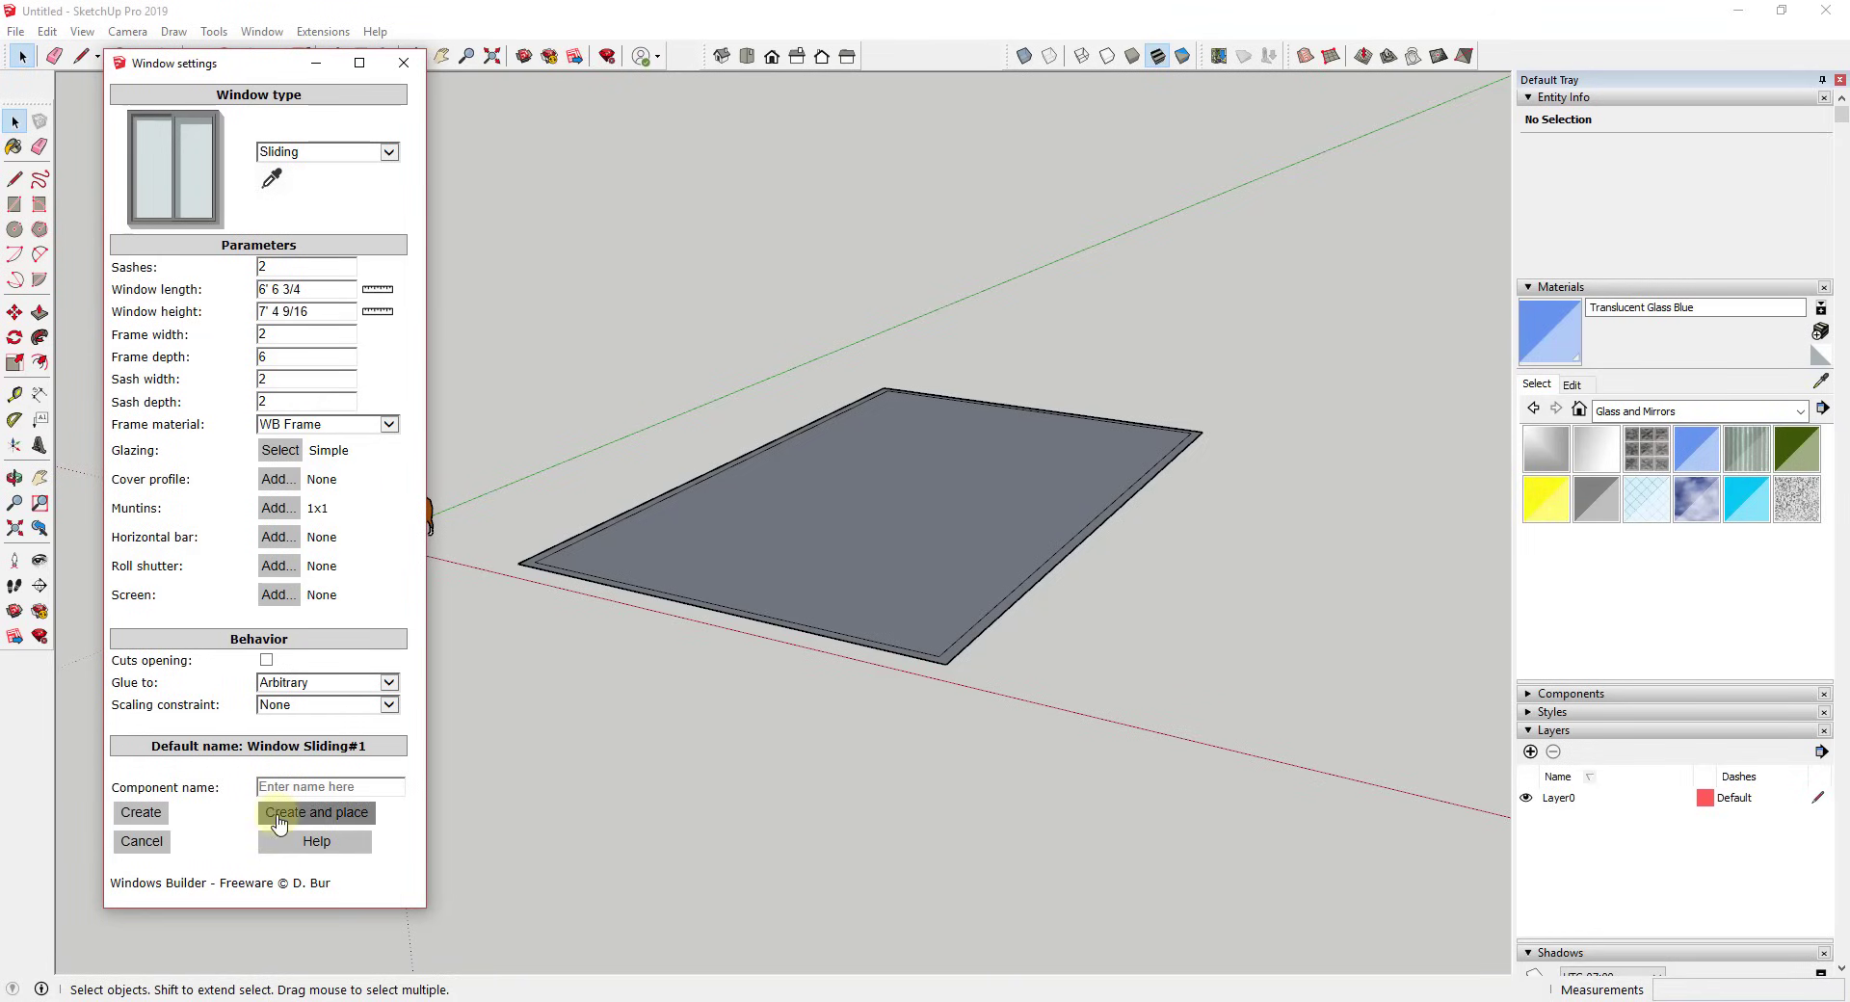
left_click(403, 63)
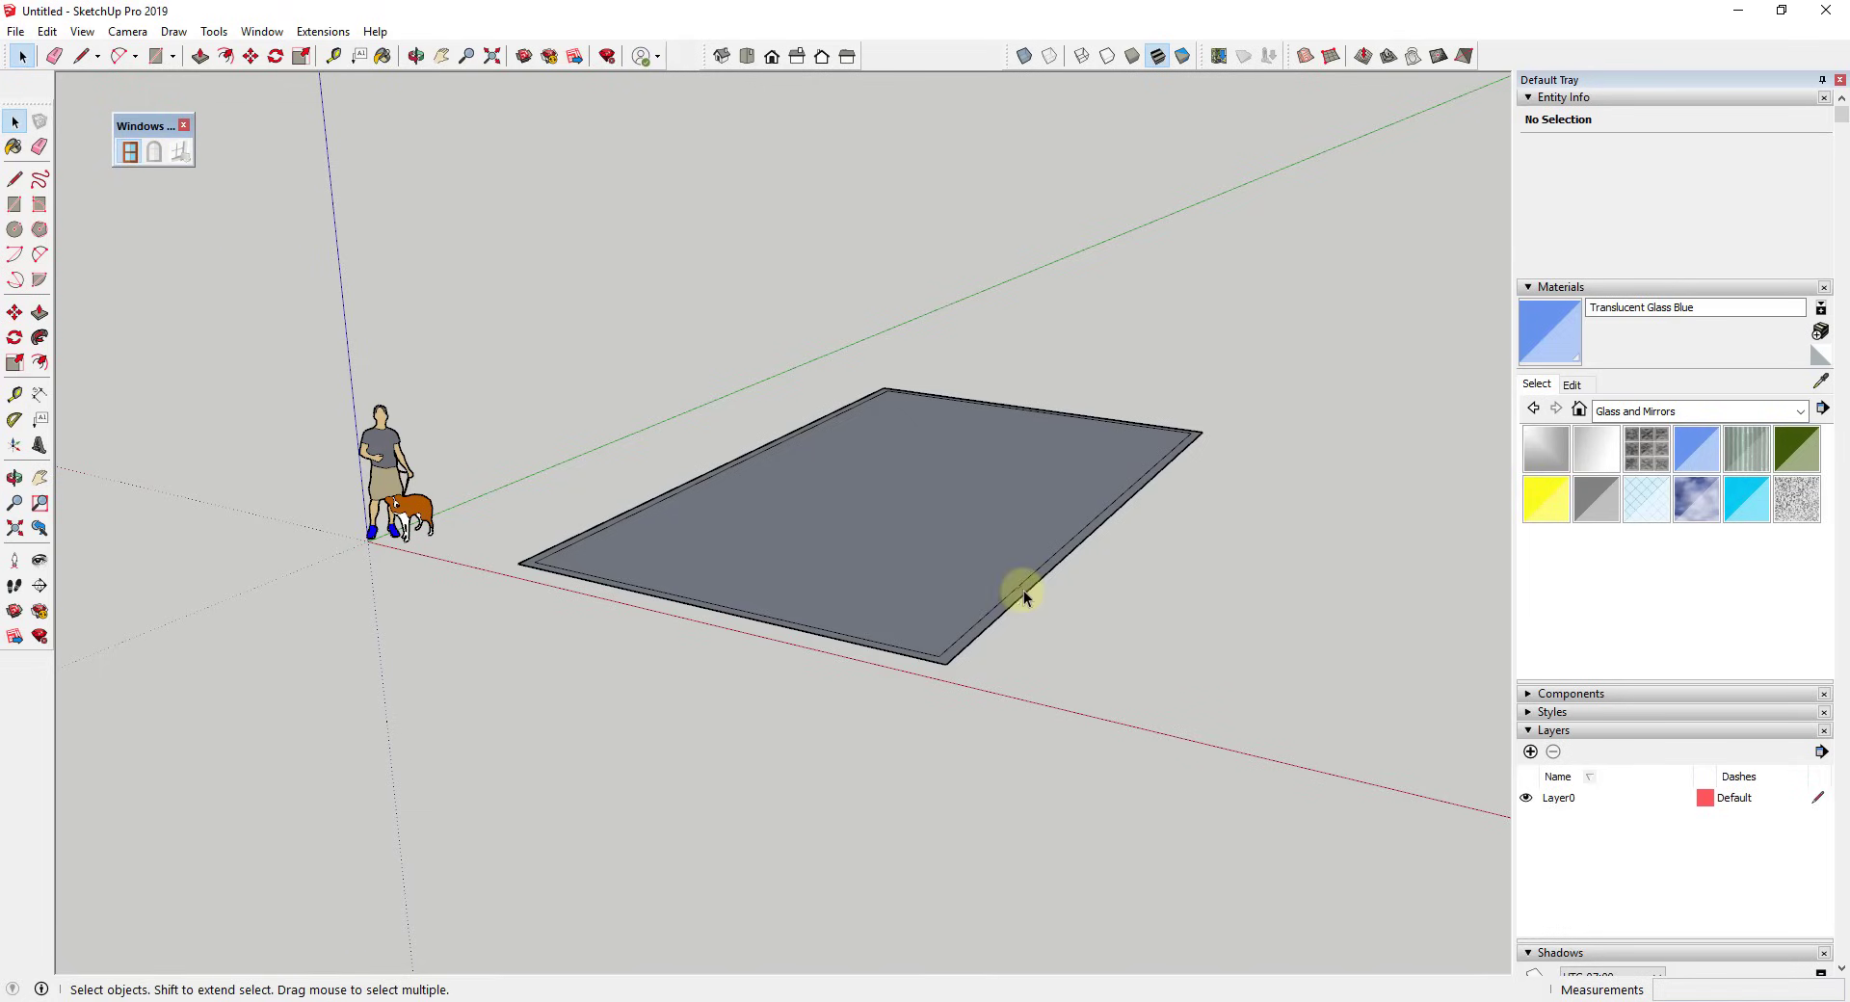
Push/Pull the narrow border face around the floor rectangle upward to form the building's walls.
middle_click_drag(1024, 584, 1032, 590)
key("p")
left_click_drag(1017, 602, 983, 347)
key("space")
middle_click_drag(710, 504, 761, 436)
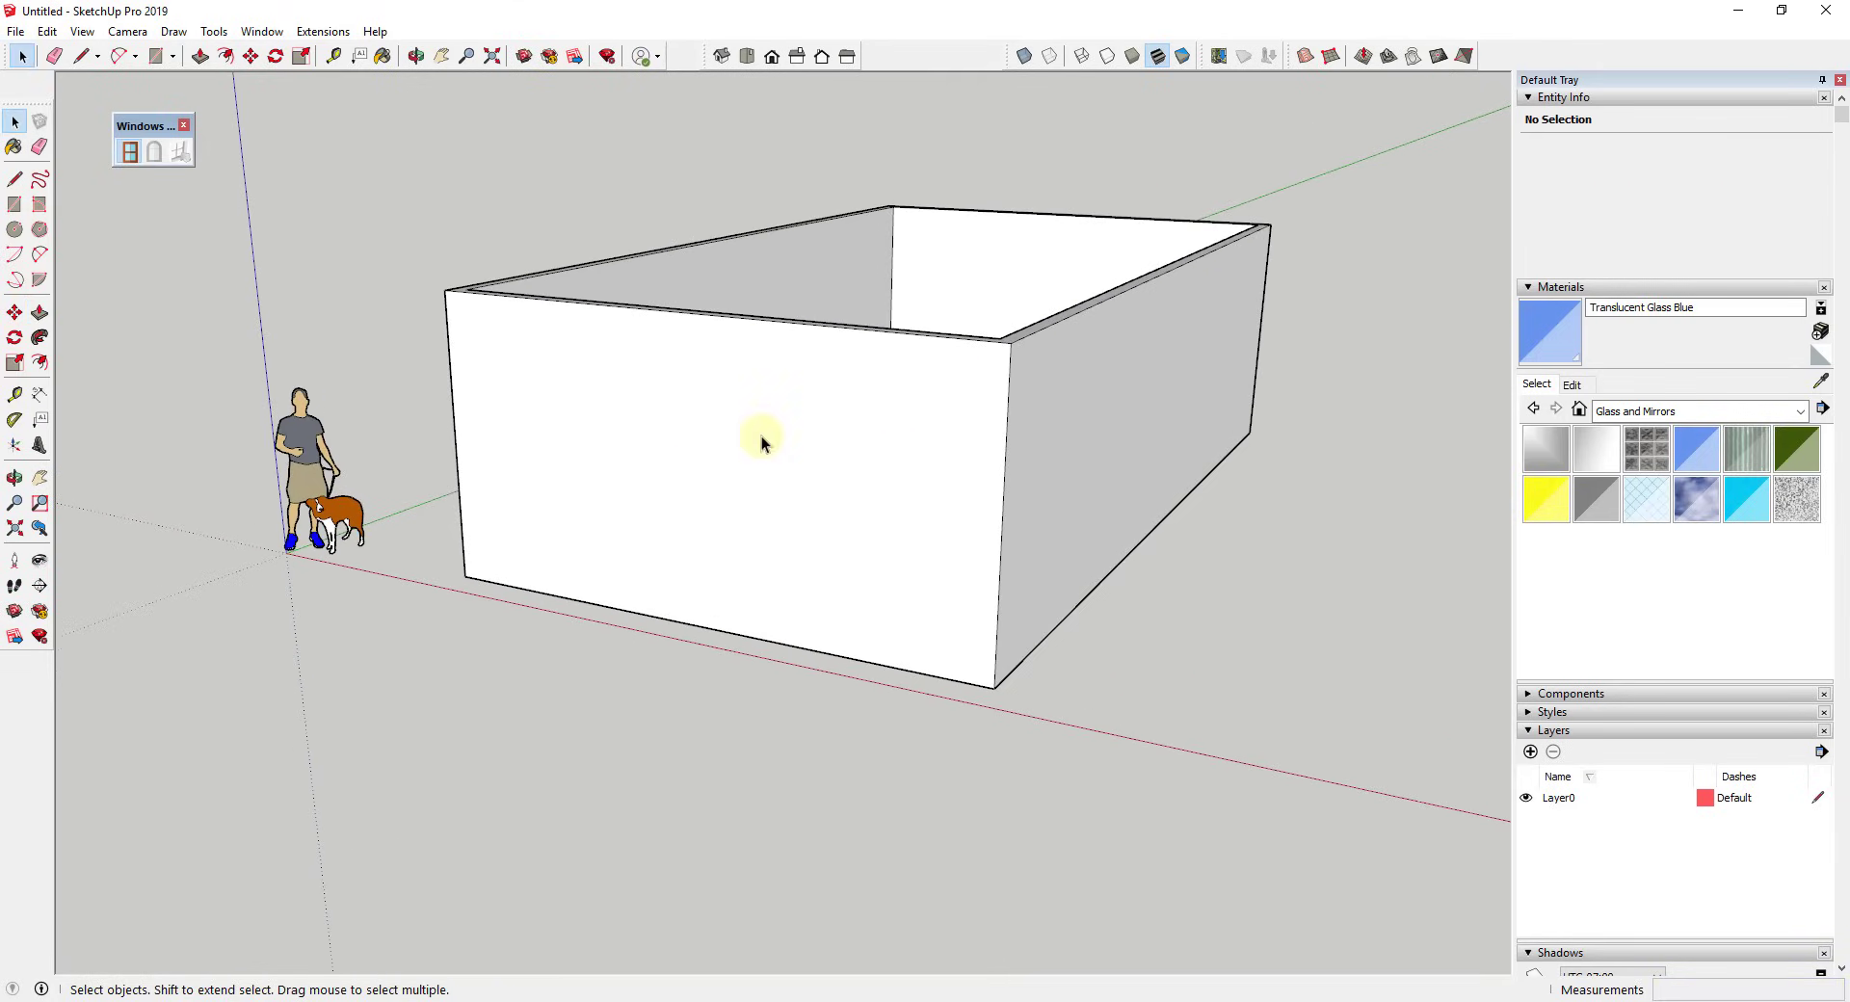
Open the Windows Builder window settings, try the Fixed and Single-double hung types, and set the window type back to Sliding.
left_click(132, 153)
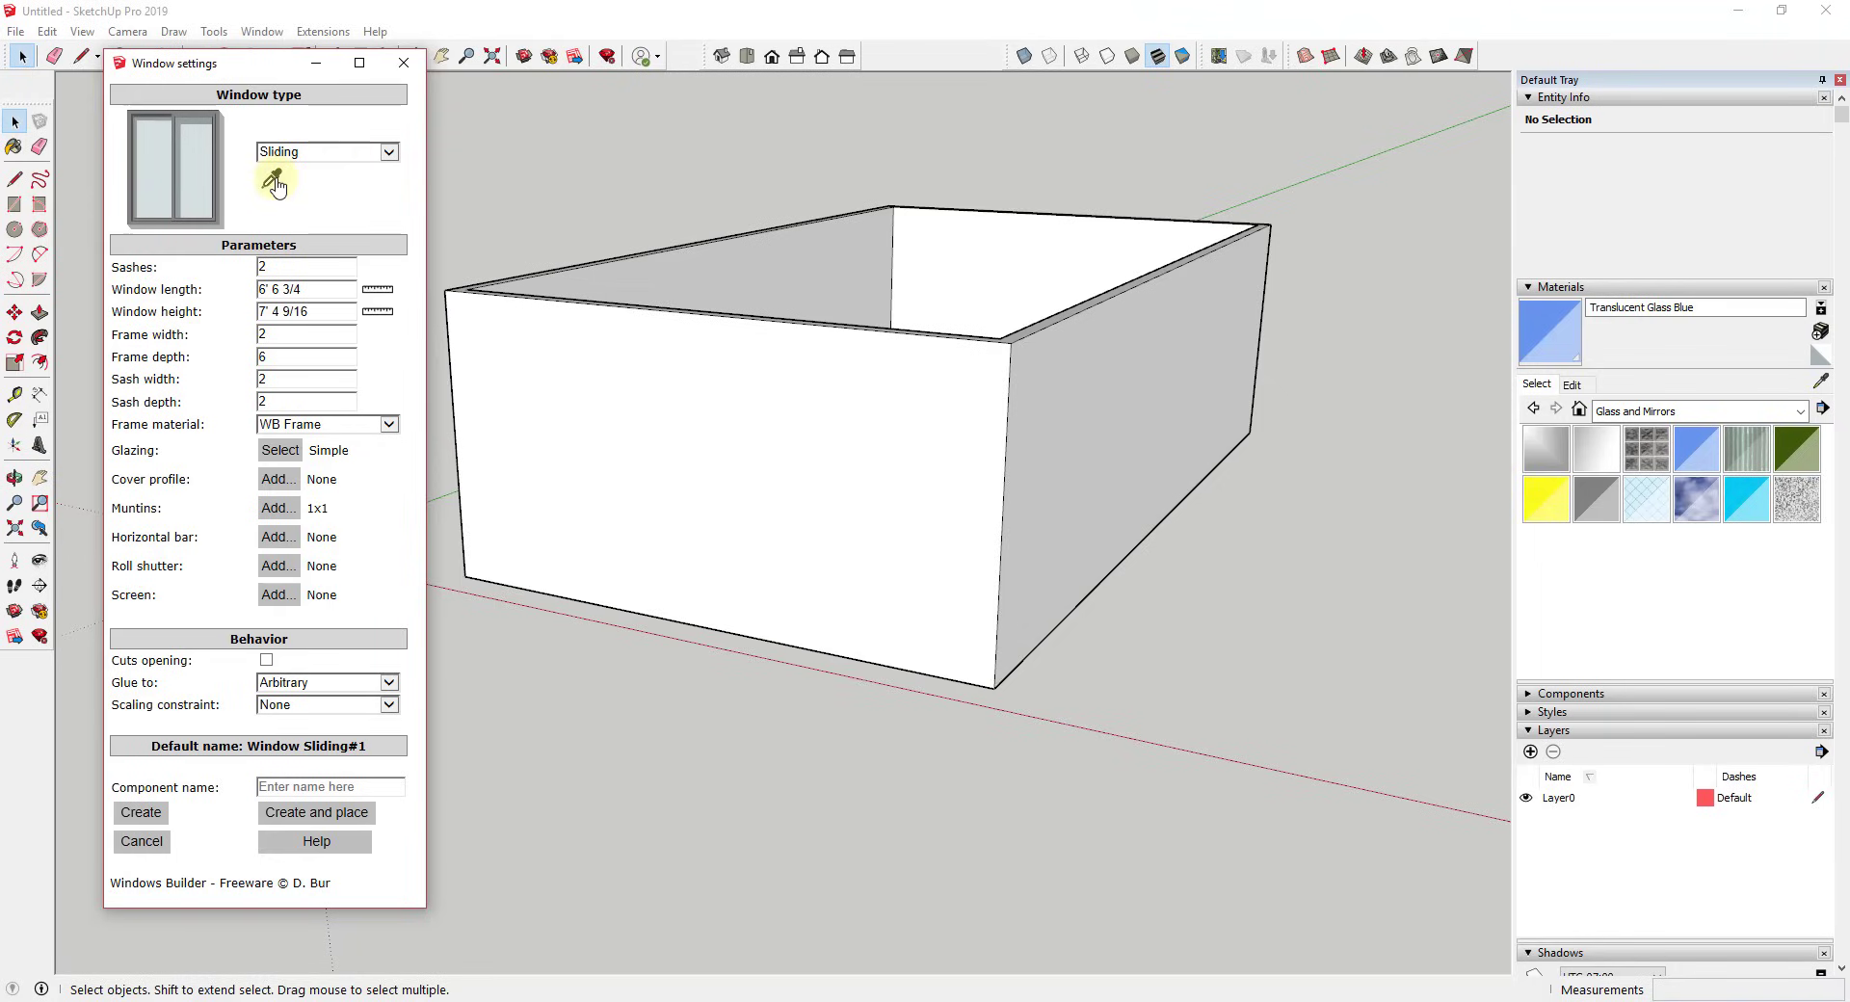
left_click(331, 153)
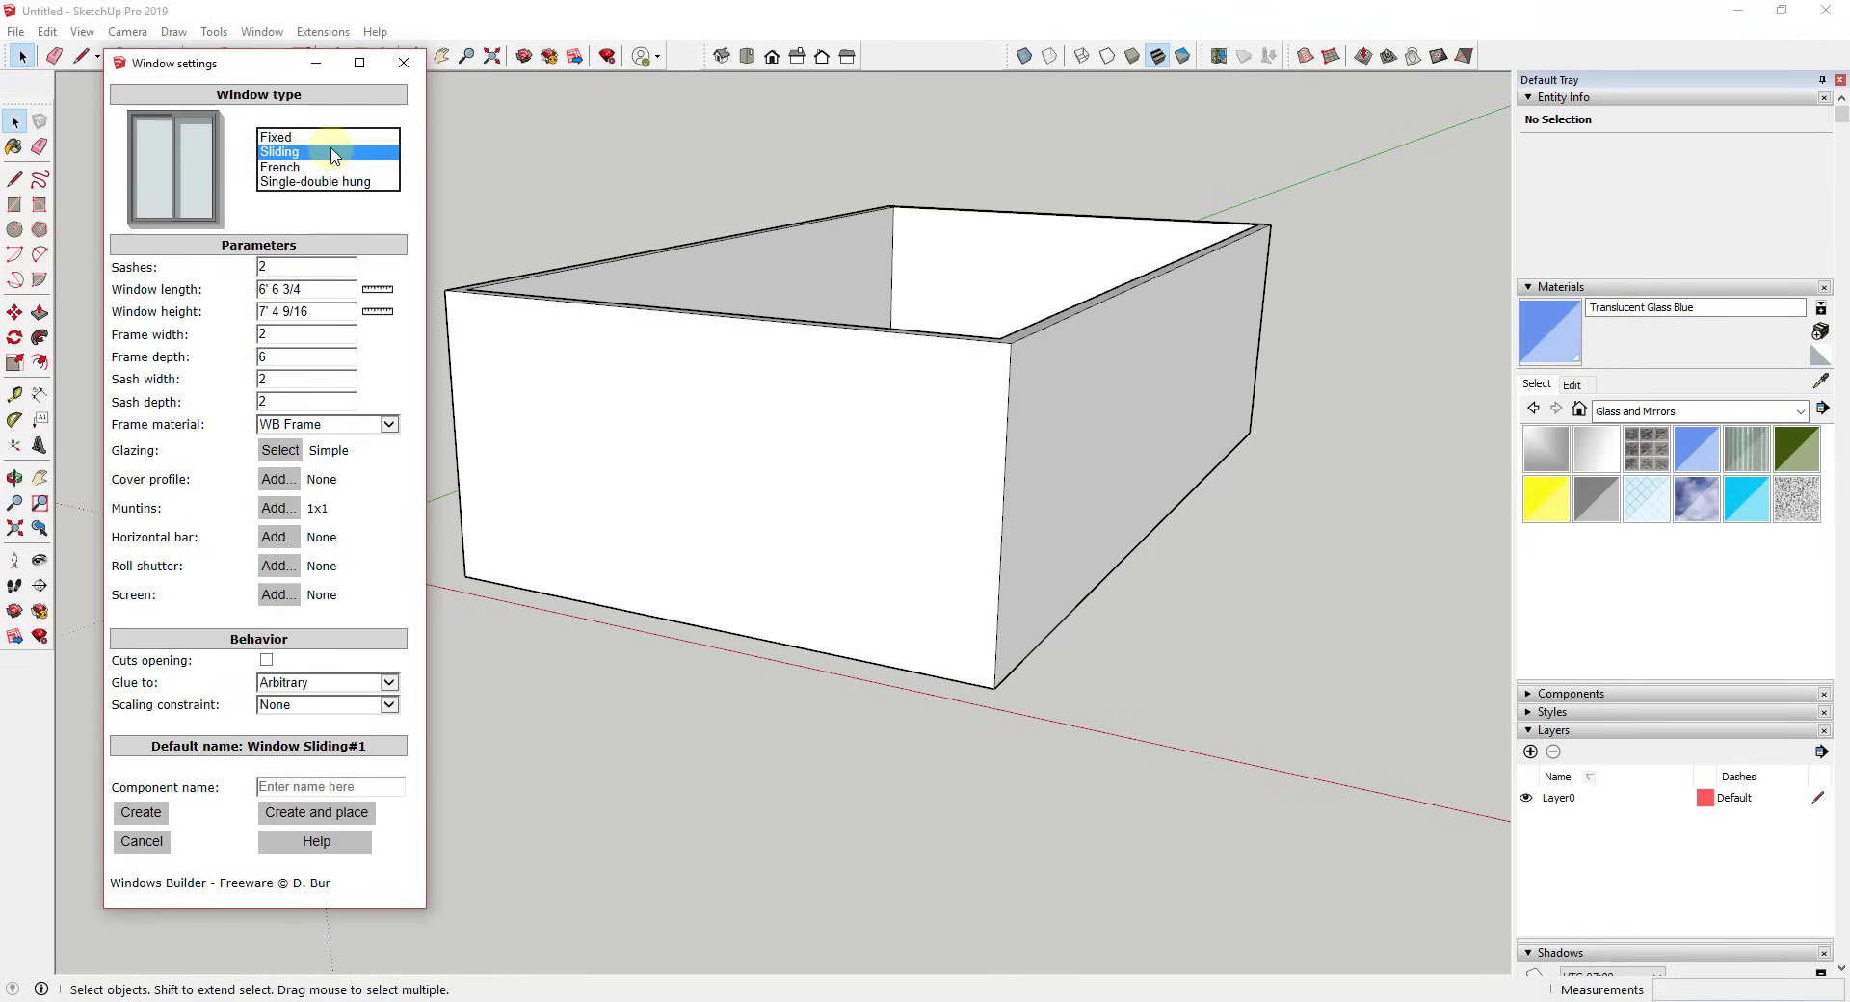
left_click(329, 138)
left_click(322, 157)
left_click(316, 152)
left_click(316, 154)
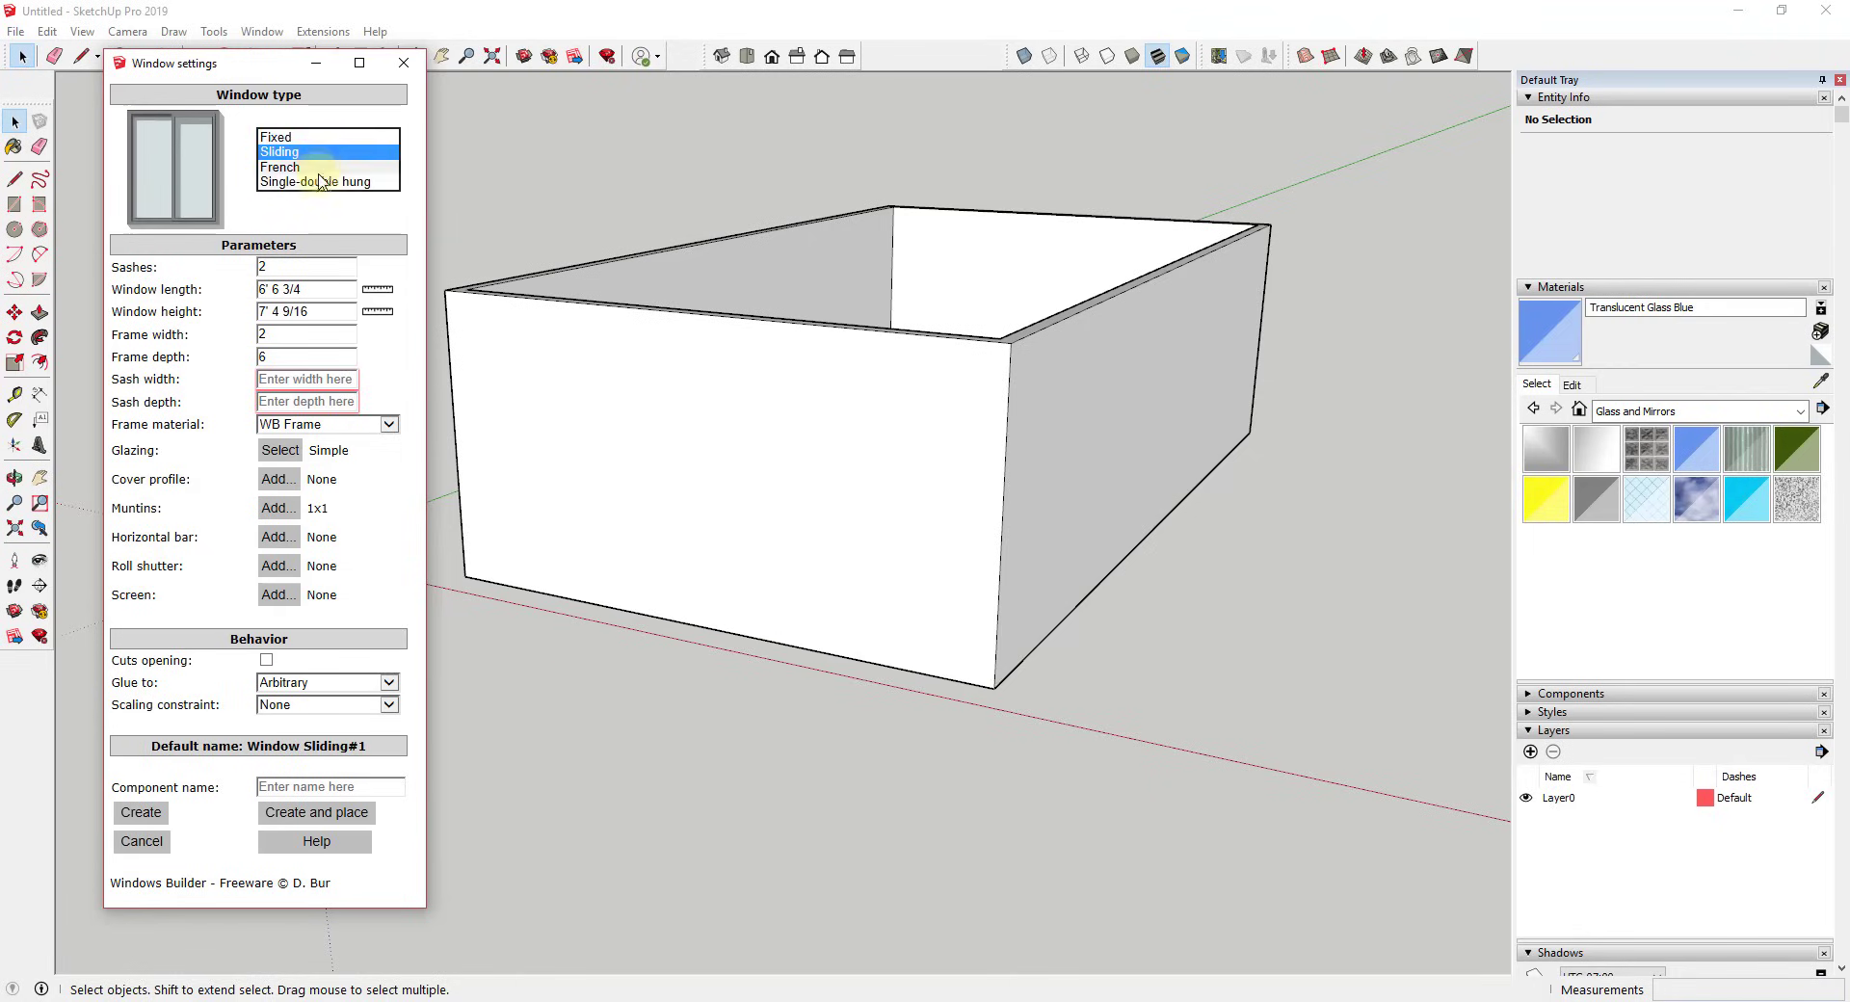
left_click(319, 182)
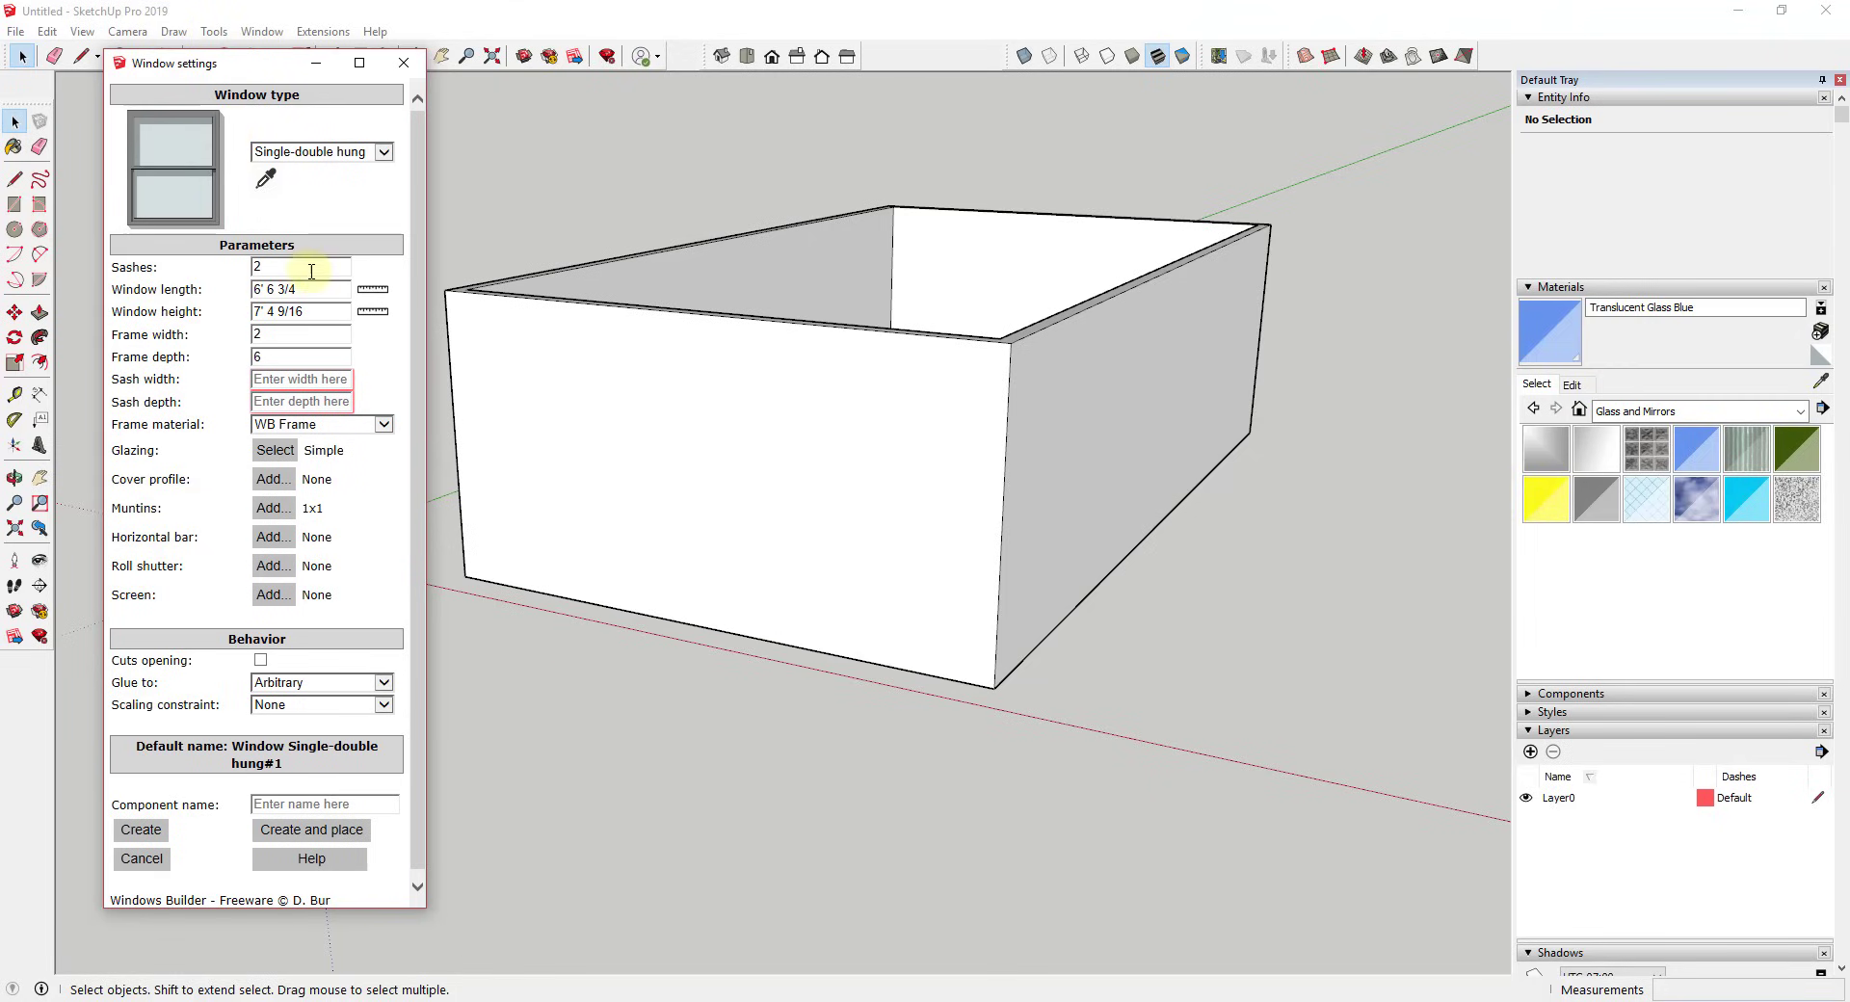
left_click(344, 335)
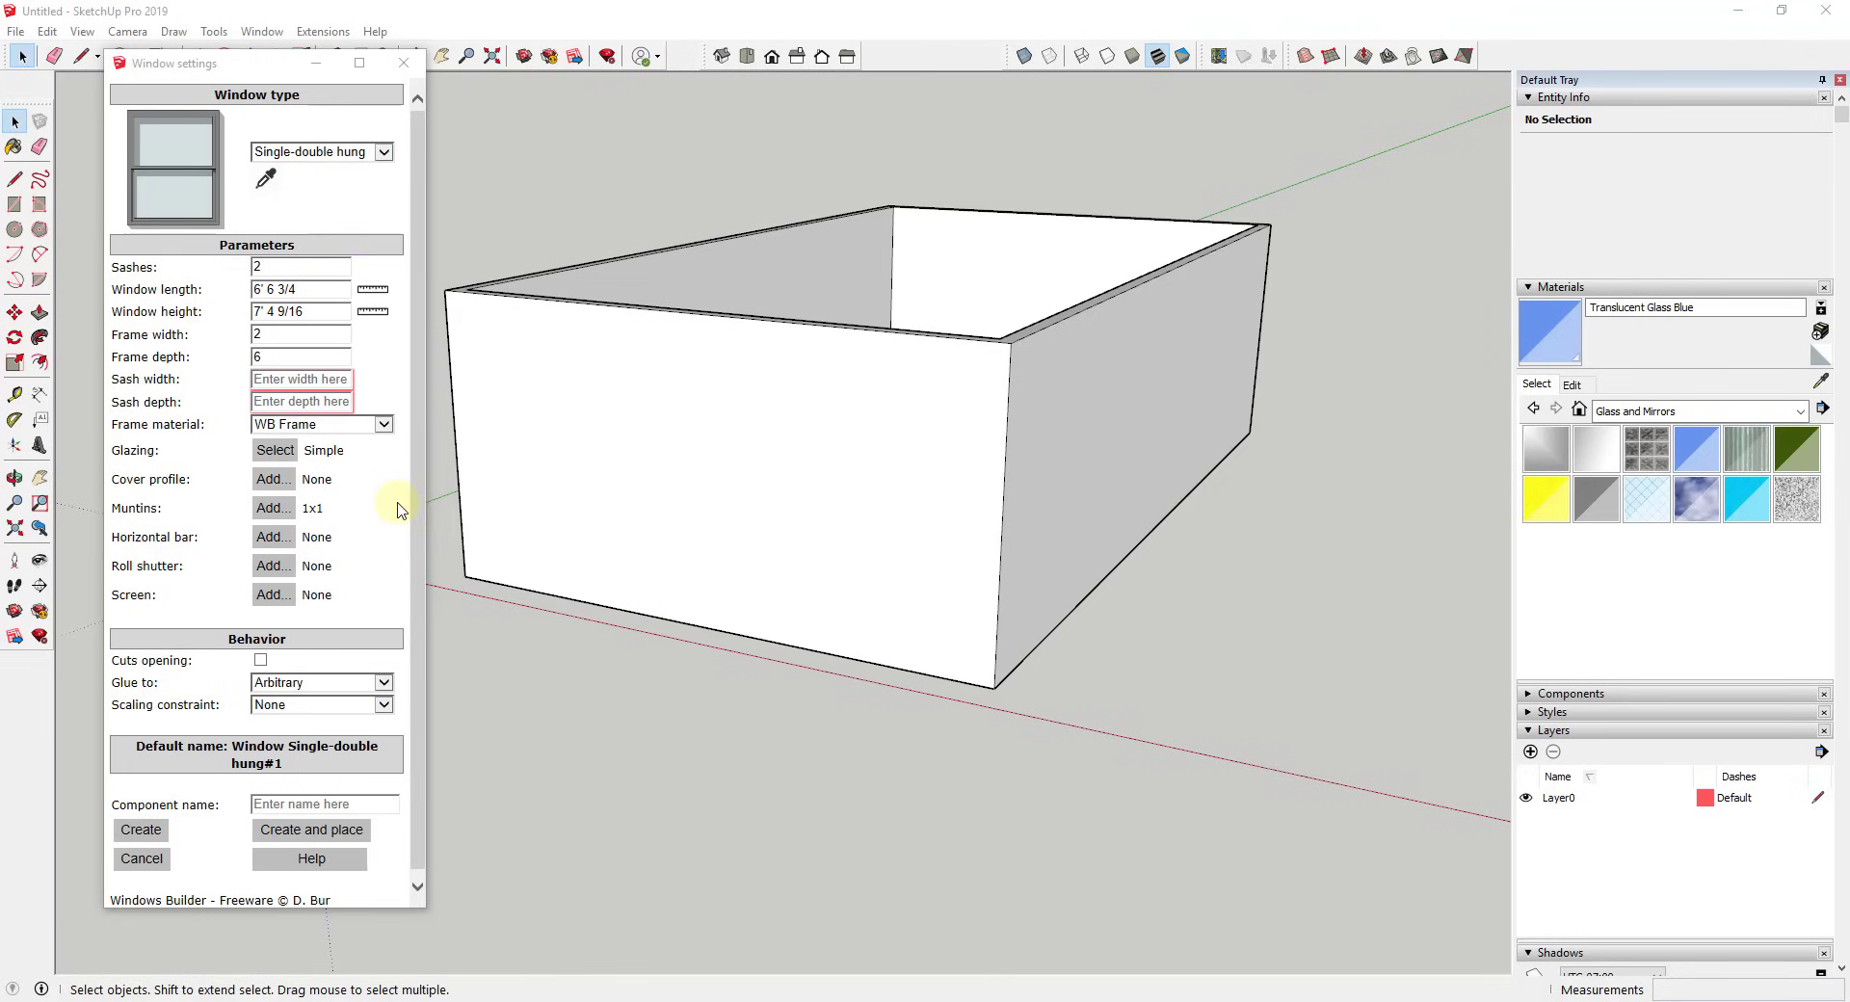
left_click(331, 153)
left_click(292, 132)
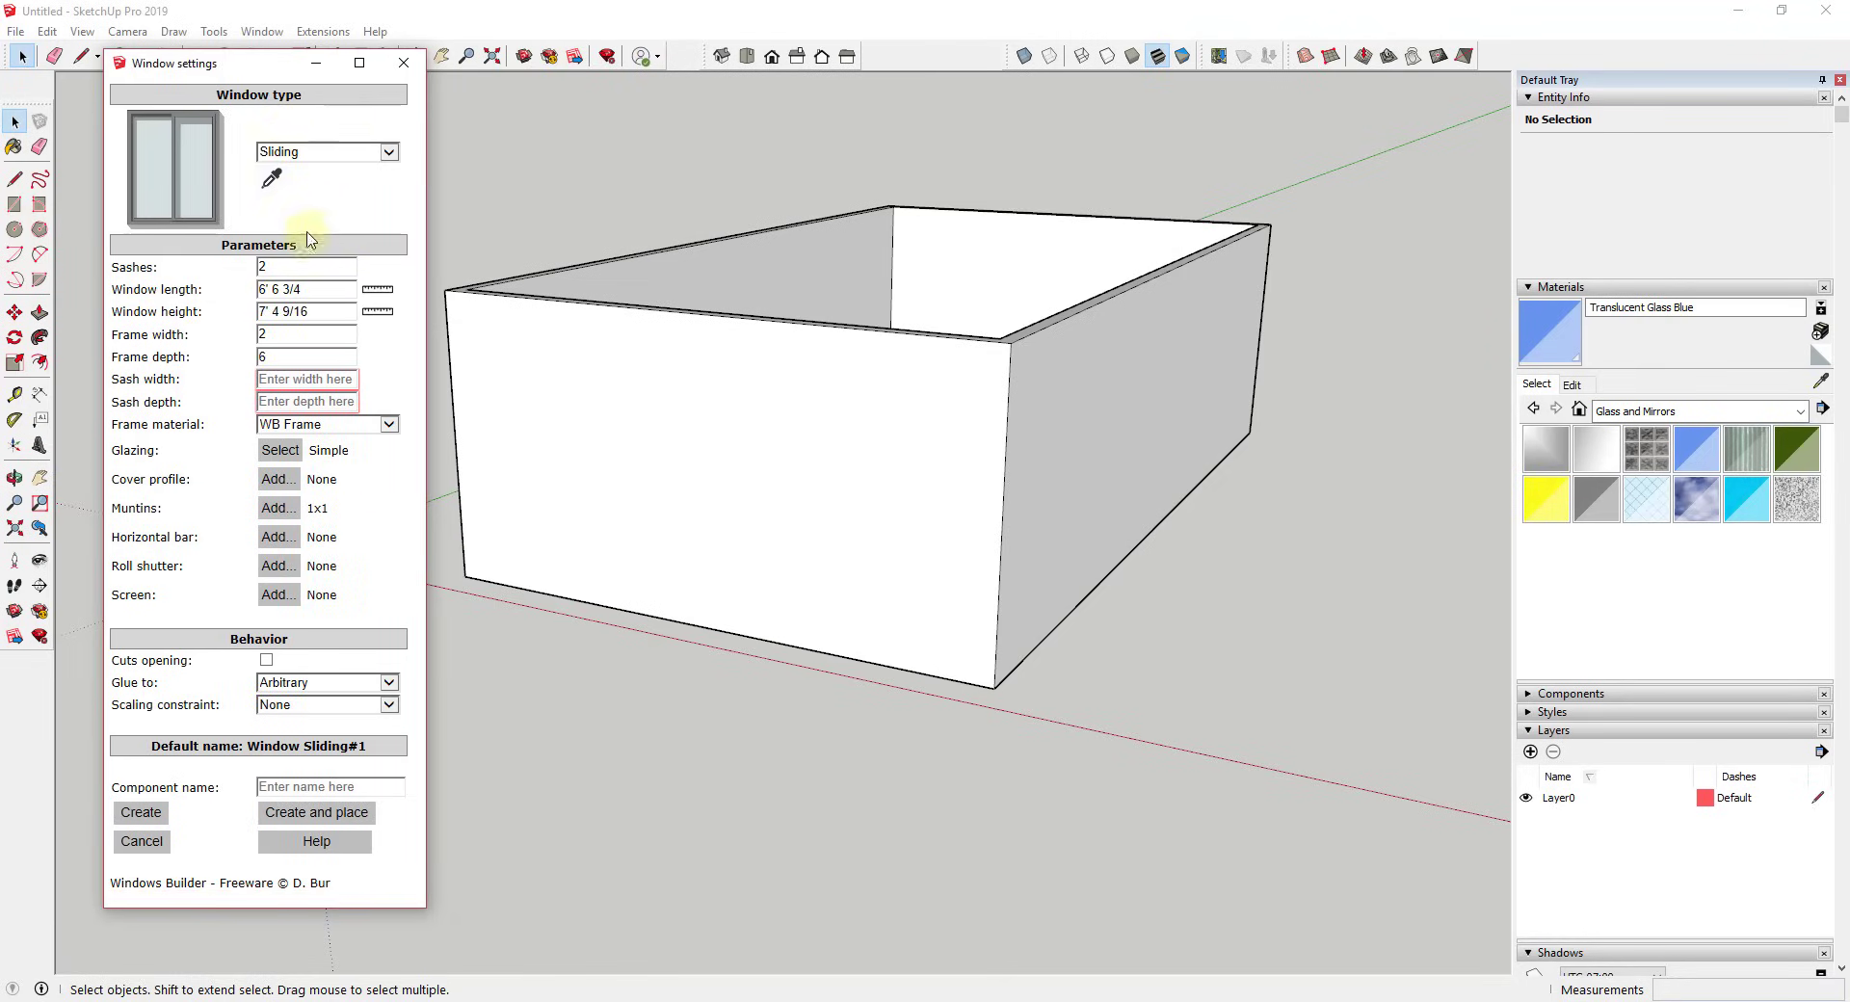
Set the sliding window's length to 8' and its height to 4'.
left_click(329, 289)
type("8'")
key("Tab")
type("4'")
Switch to the browser and examine the window type diagrams and settings images in the Windows Builder forum post.
key("alt+Tab")
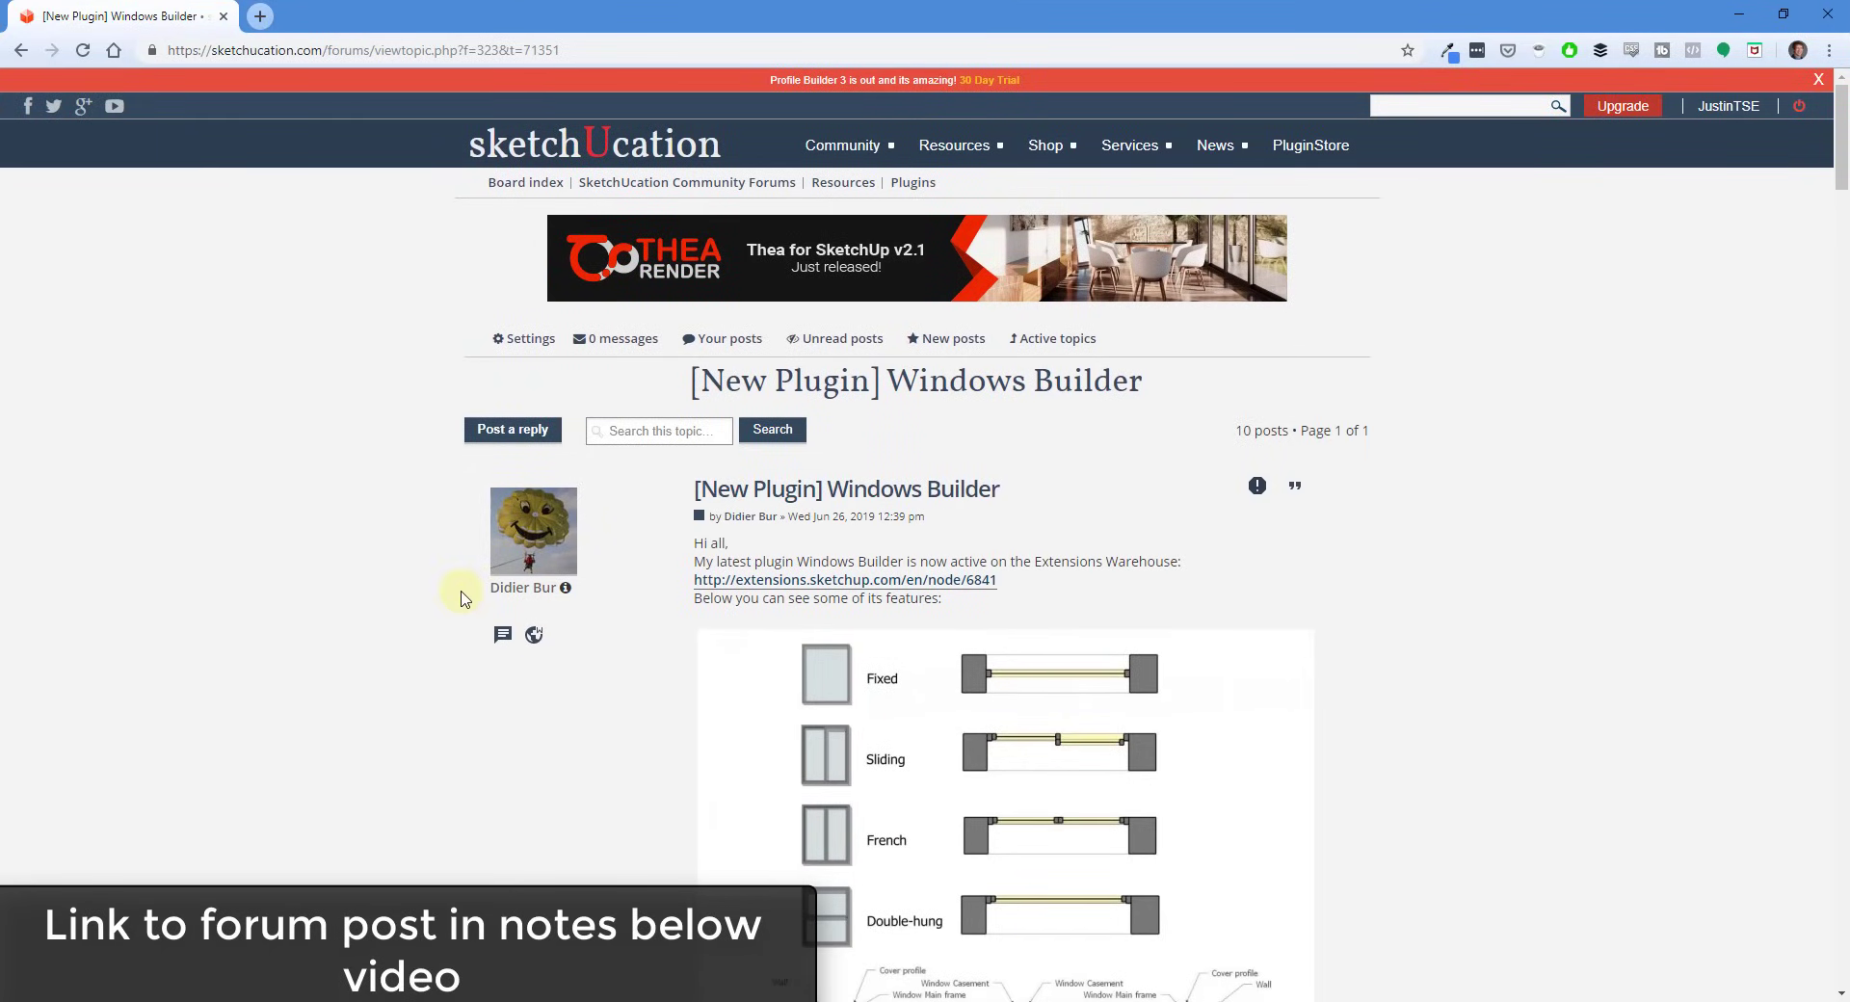
scroll(627, 814, "down", 4)
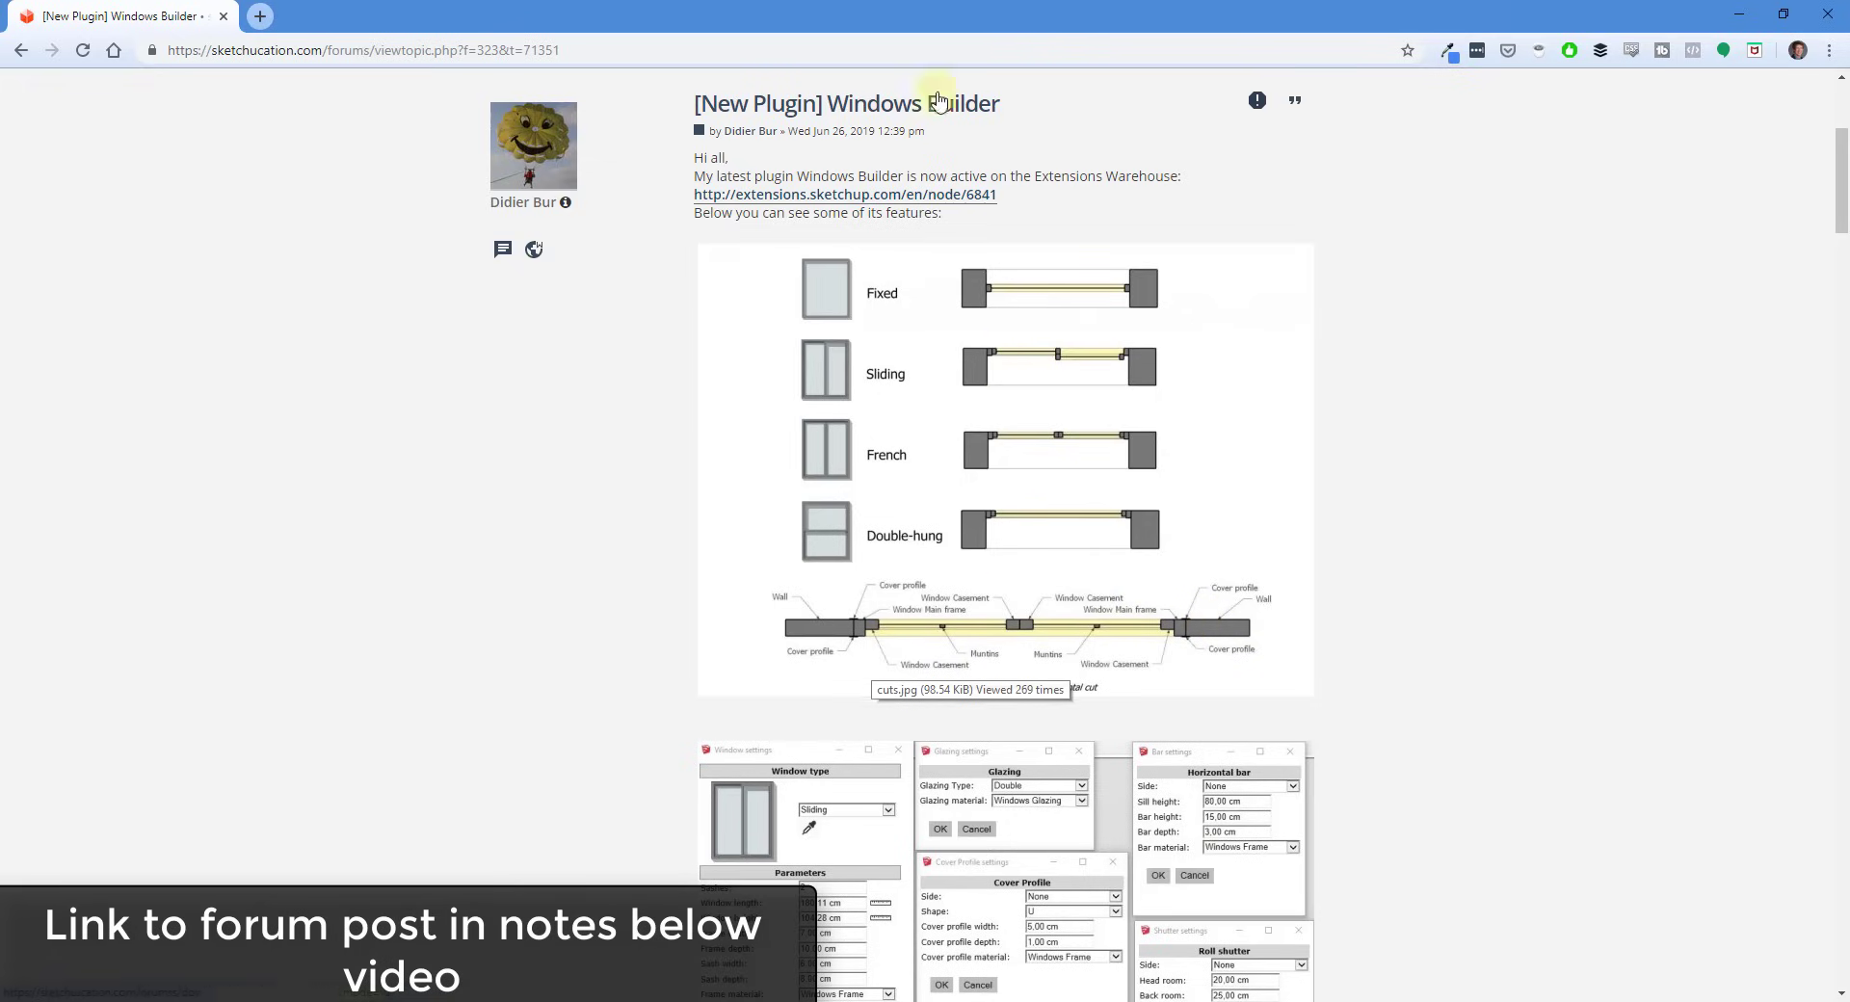
scroll(789, 518, "down", 1)
scroll(788, 517, "down", 5)
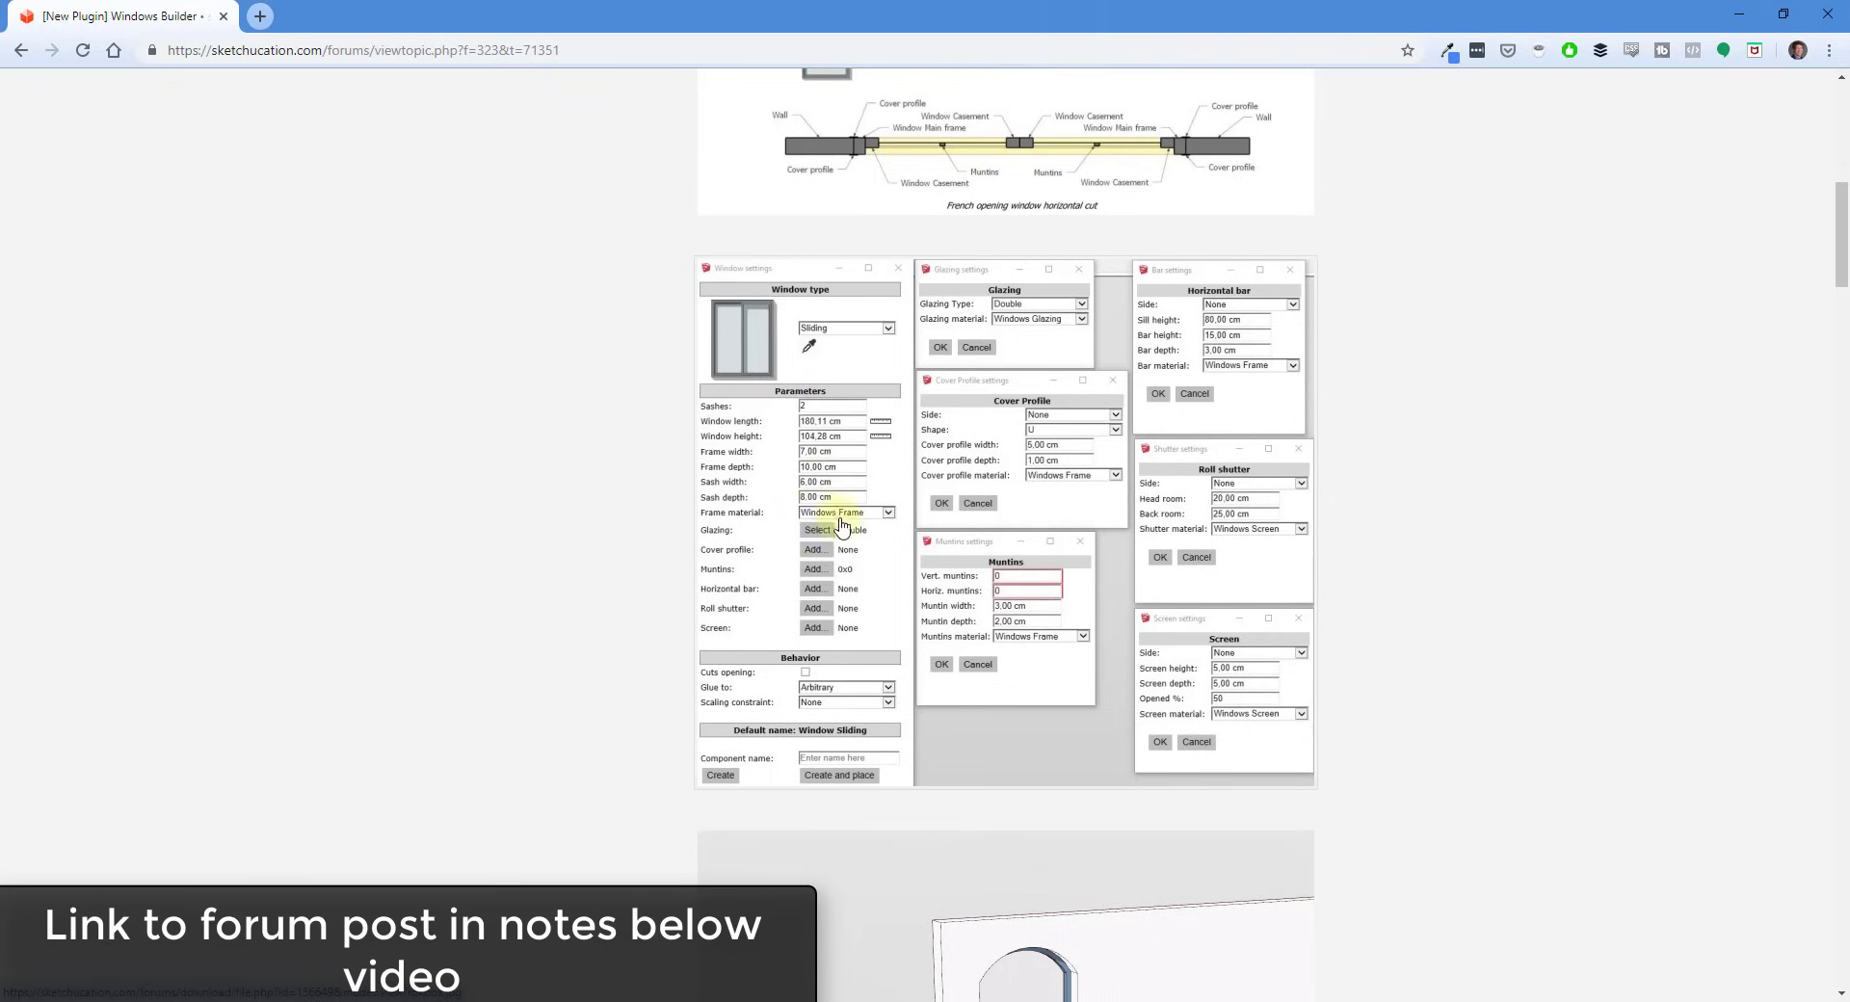
scroll(867, 540, "down", 4)
scroll(901, 603, "up", 3)
scroll(921, 627, "up", 10)
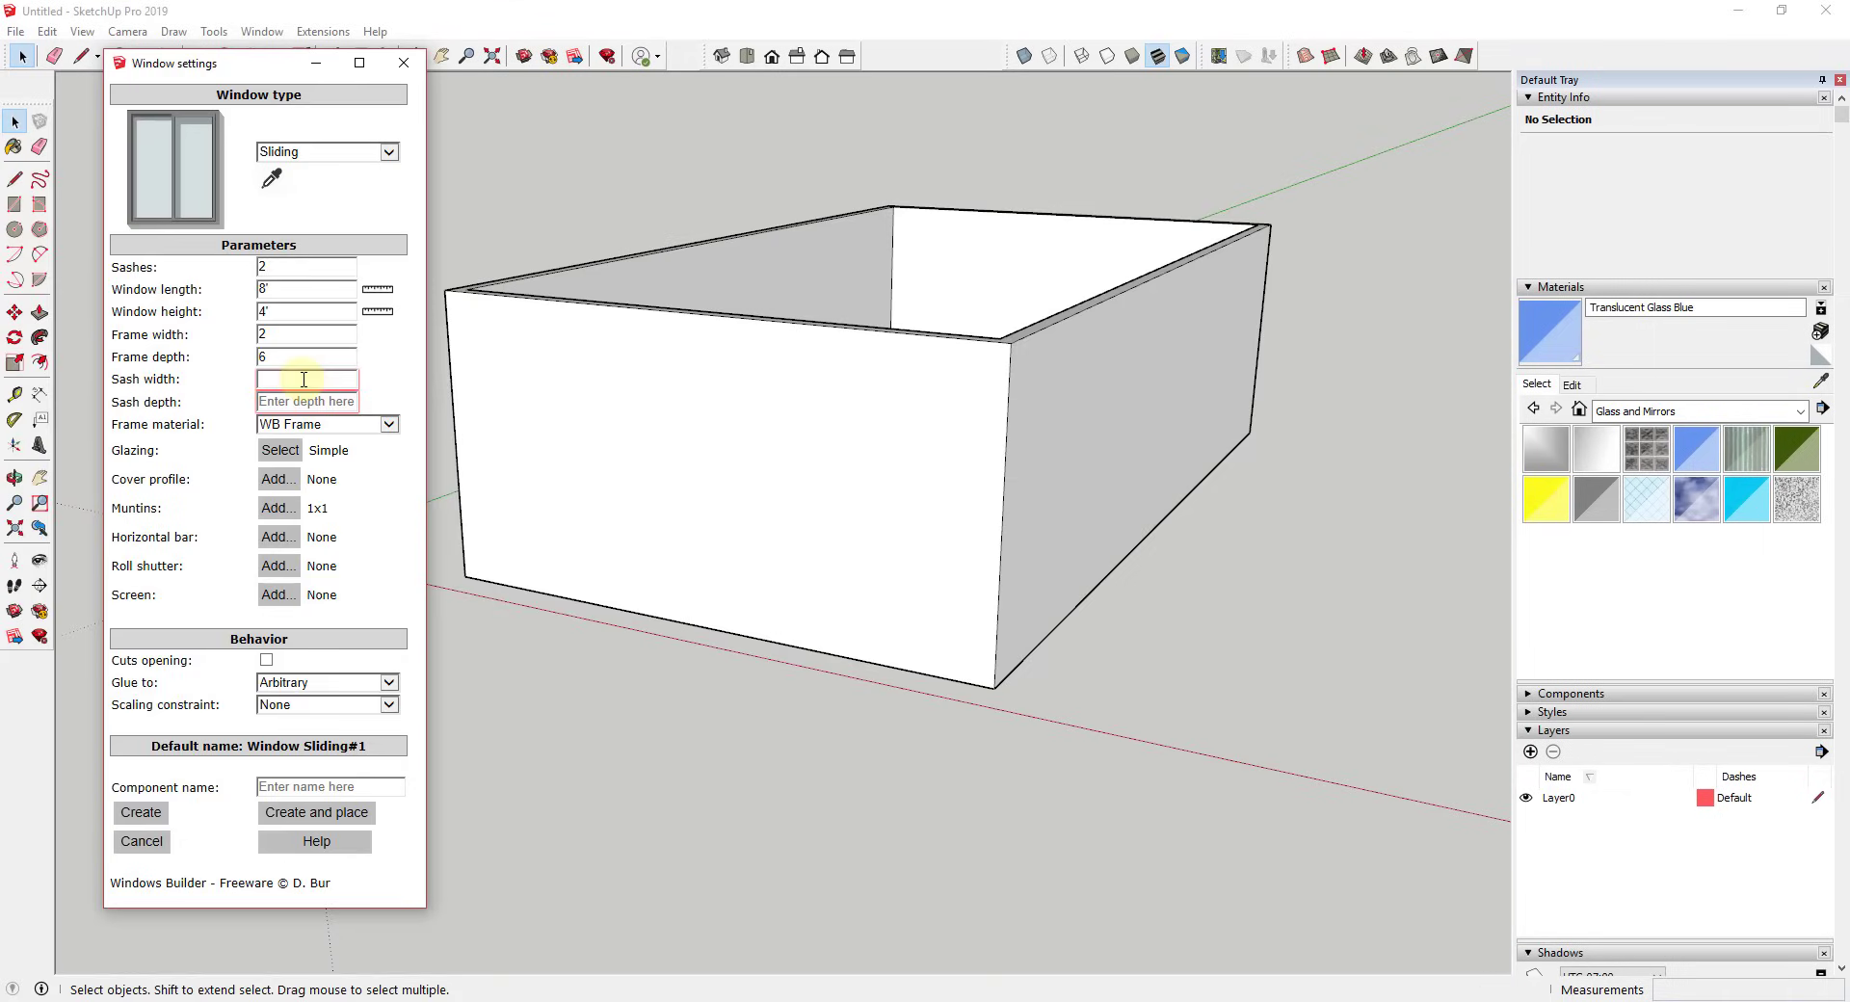
Set the window's sash width and sash depth to 2, with WB Frame as the frame material.
type("2")
key("Tab")
type("2")
key("Tab")
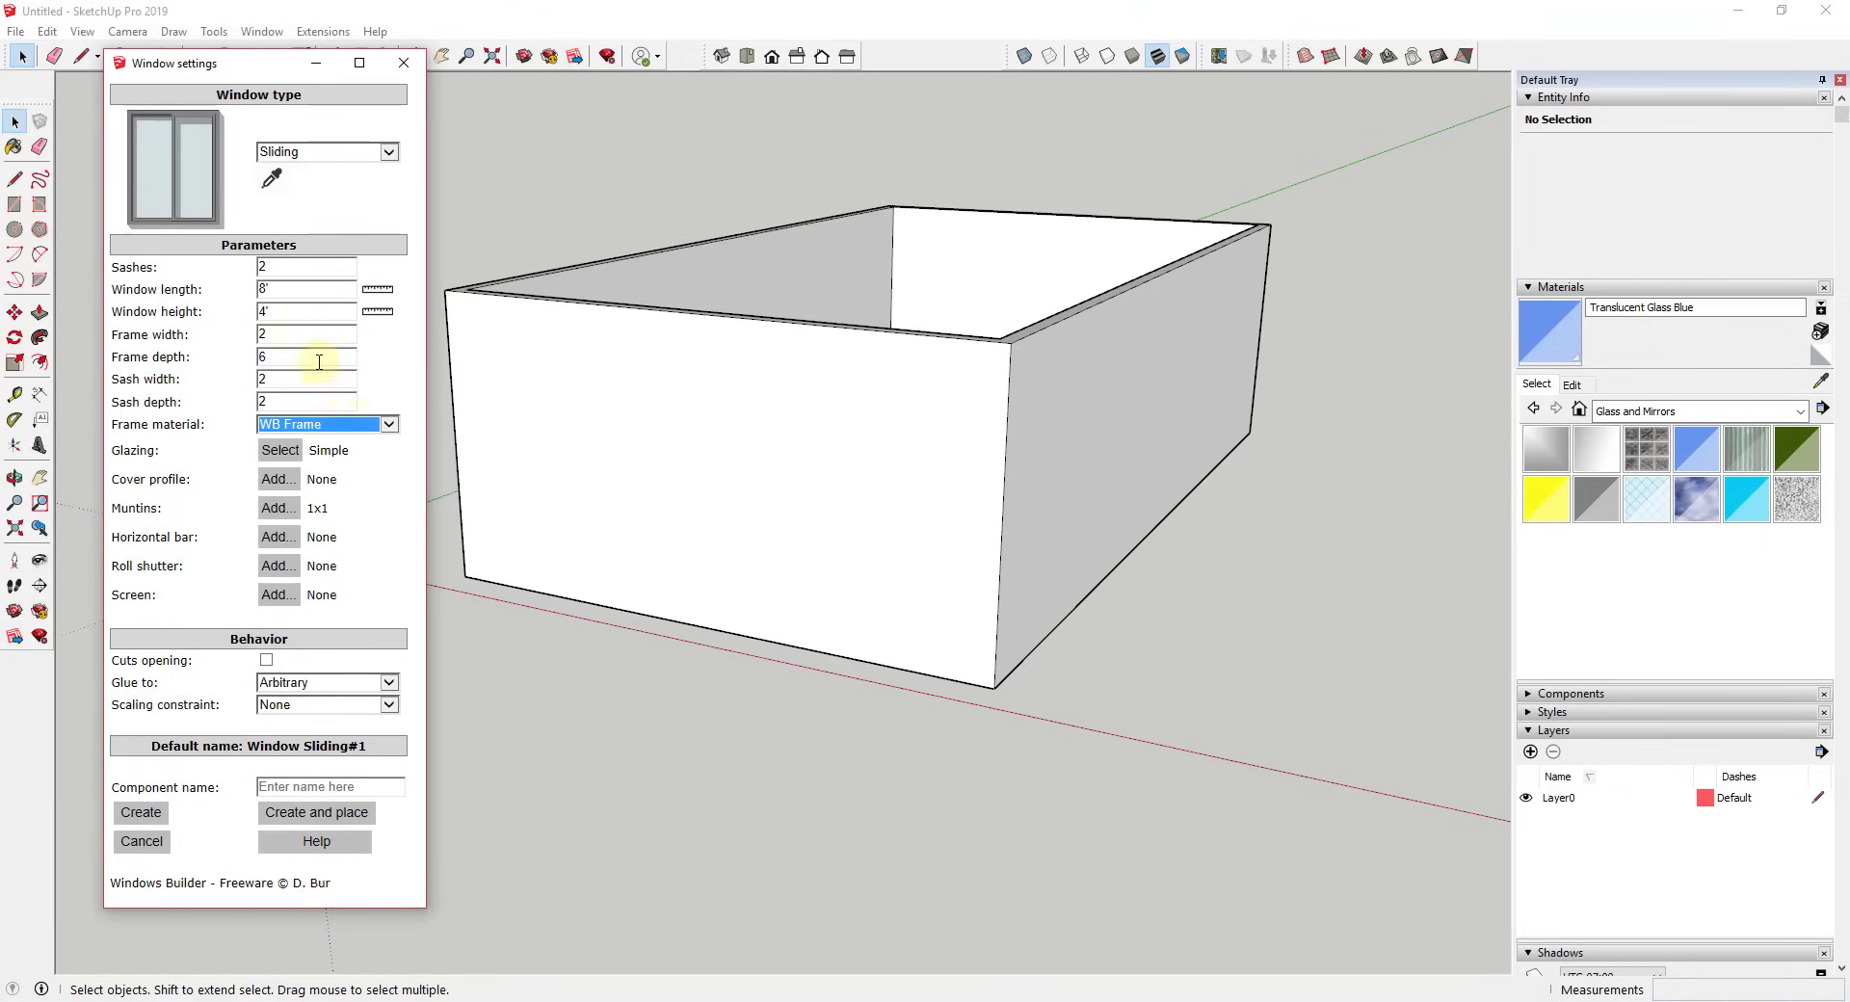
left_click(370, 425)
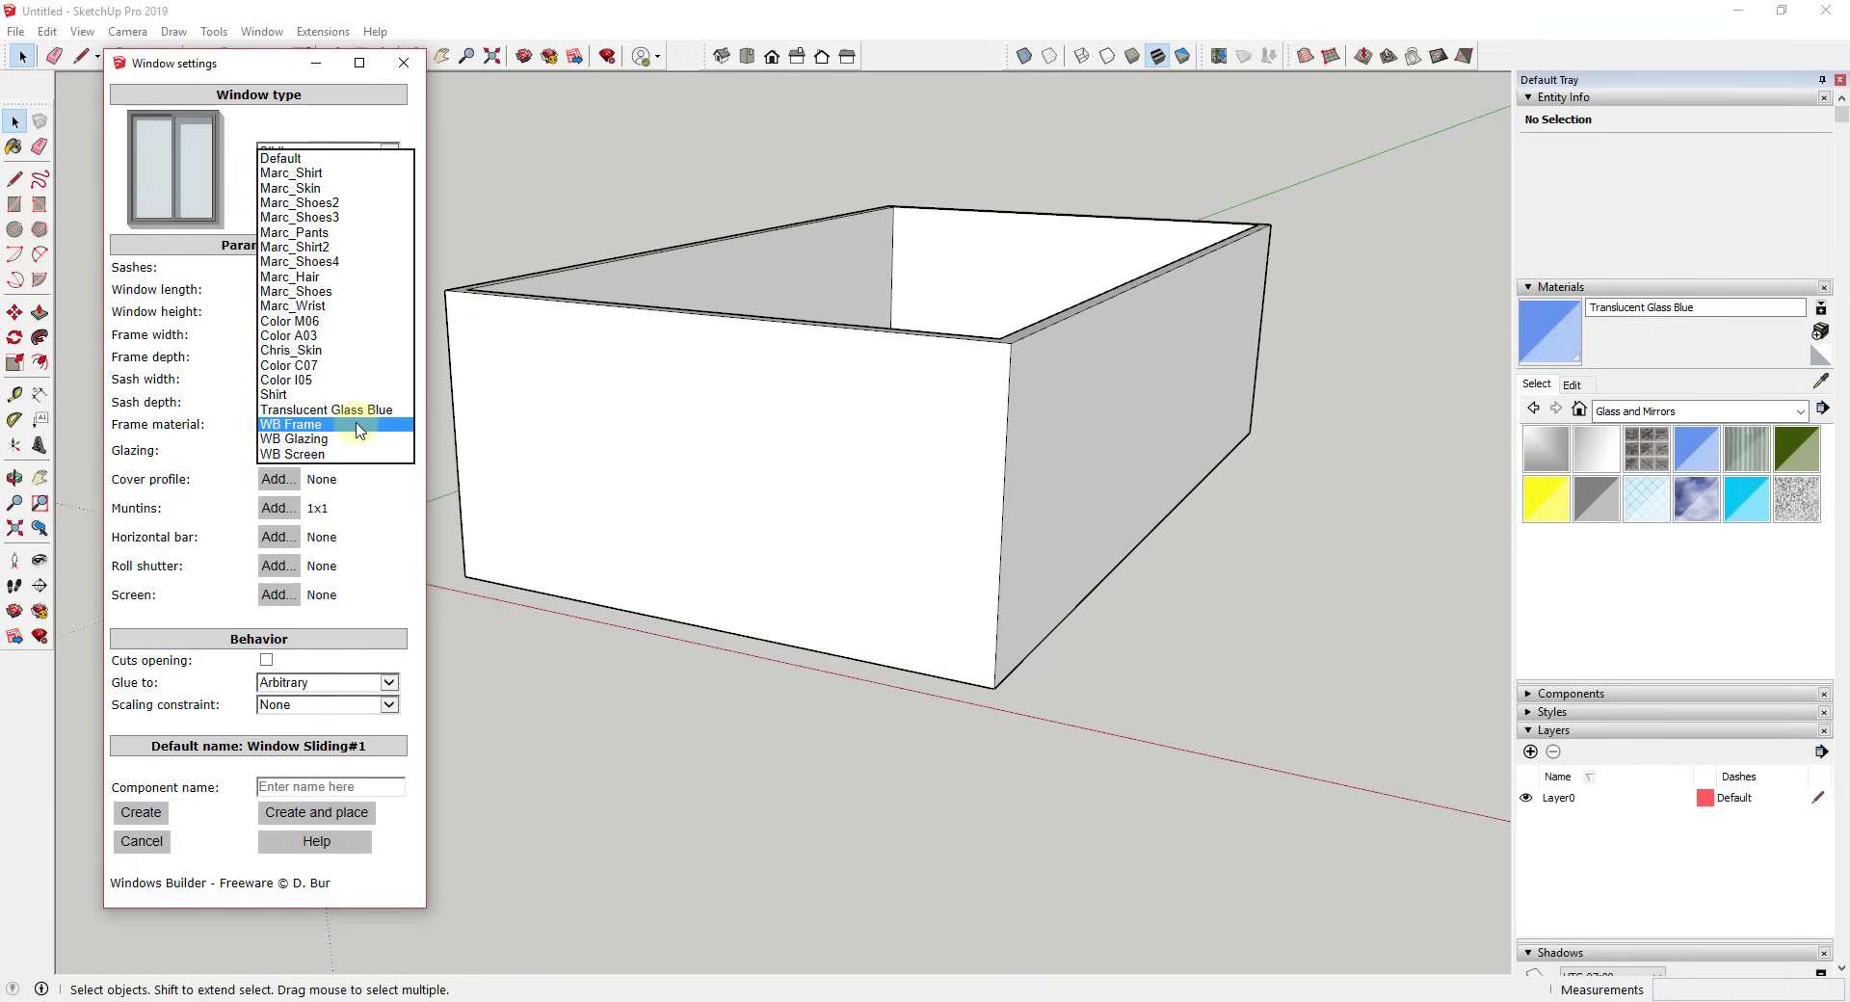
left_click(356, 425)
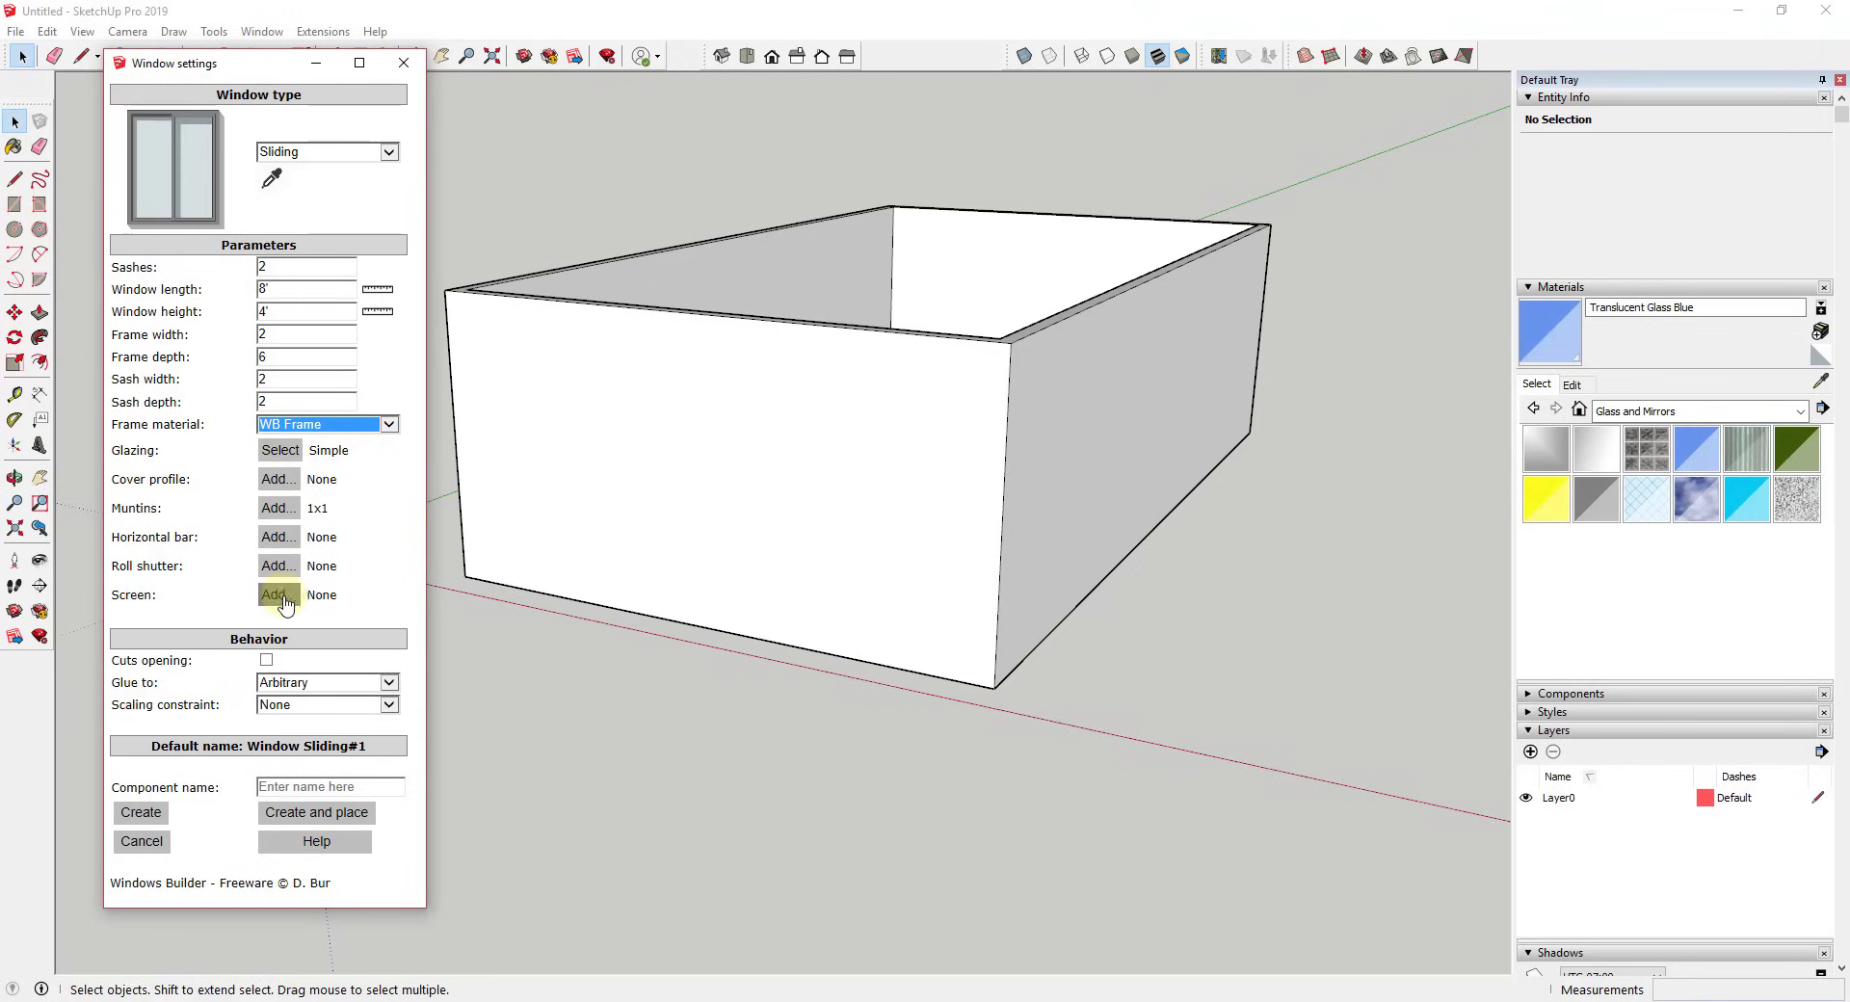
left_click(292, 489)
left_click(277, 452)
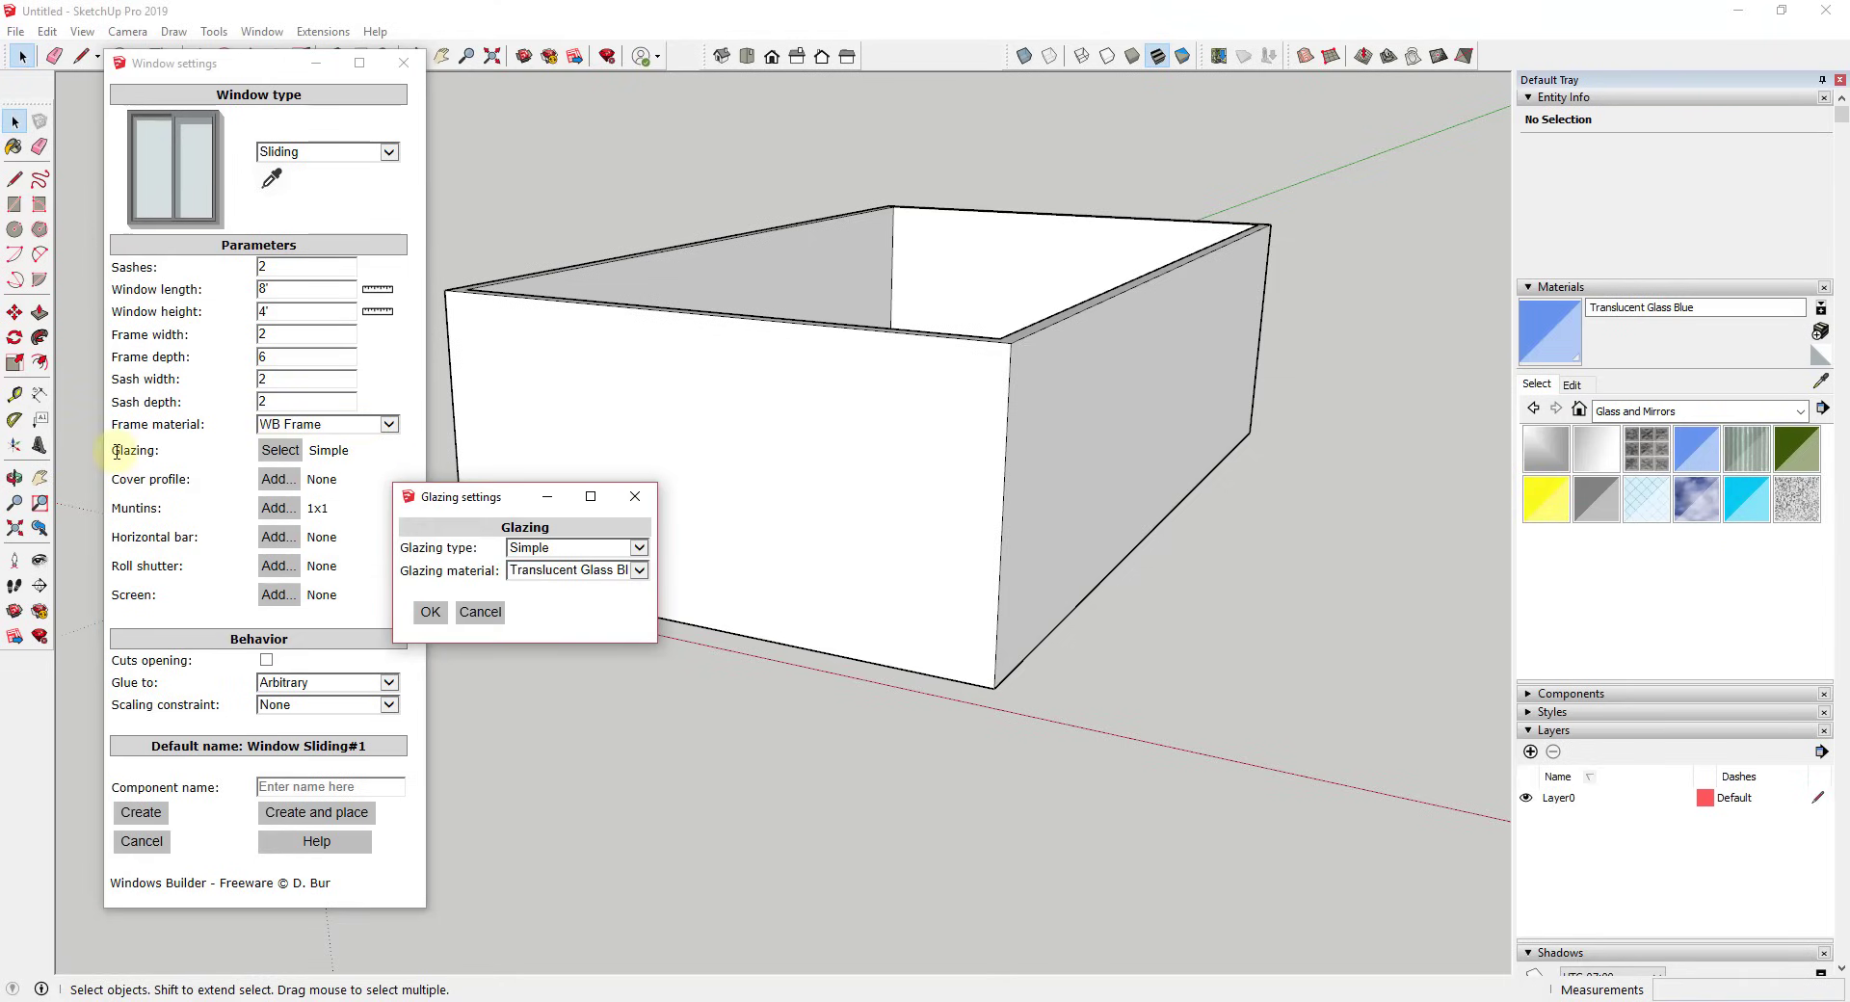
left_click(570, 571)
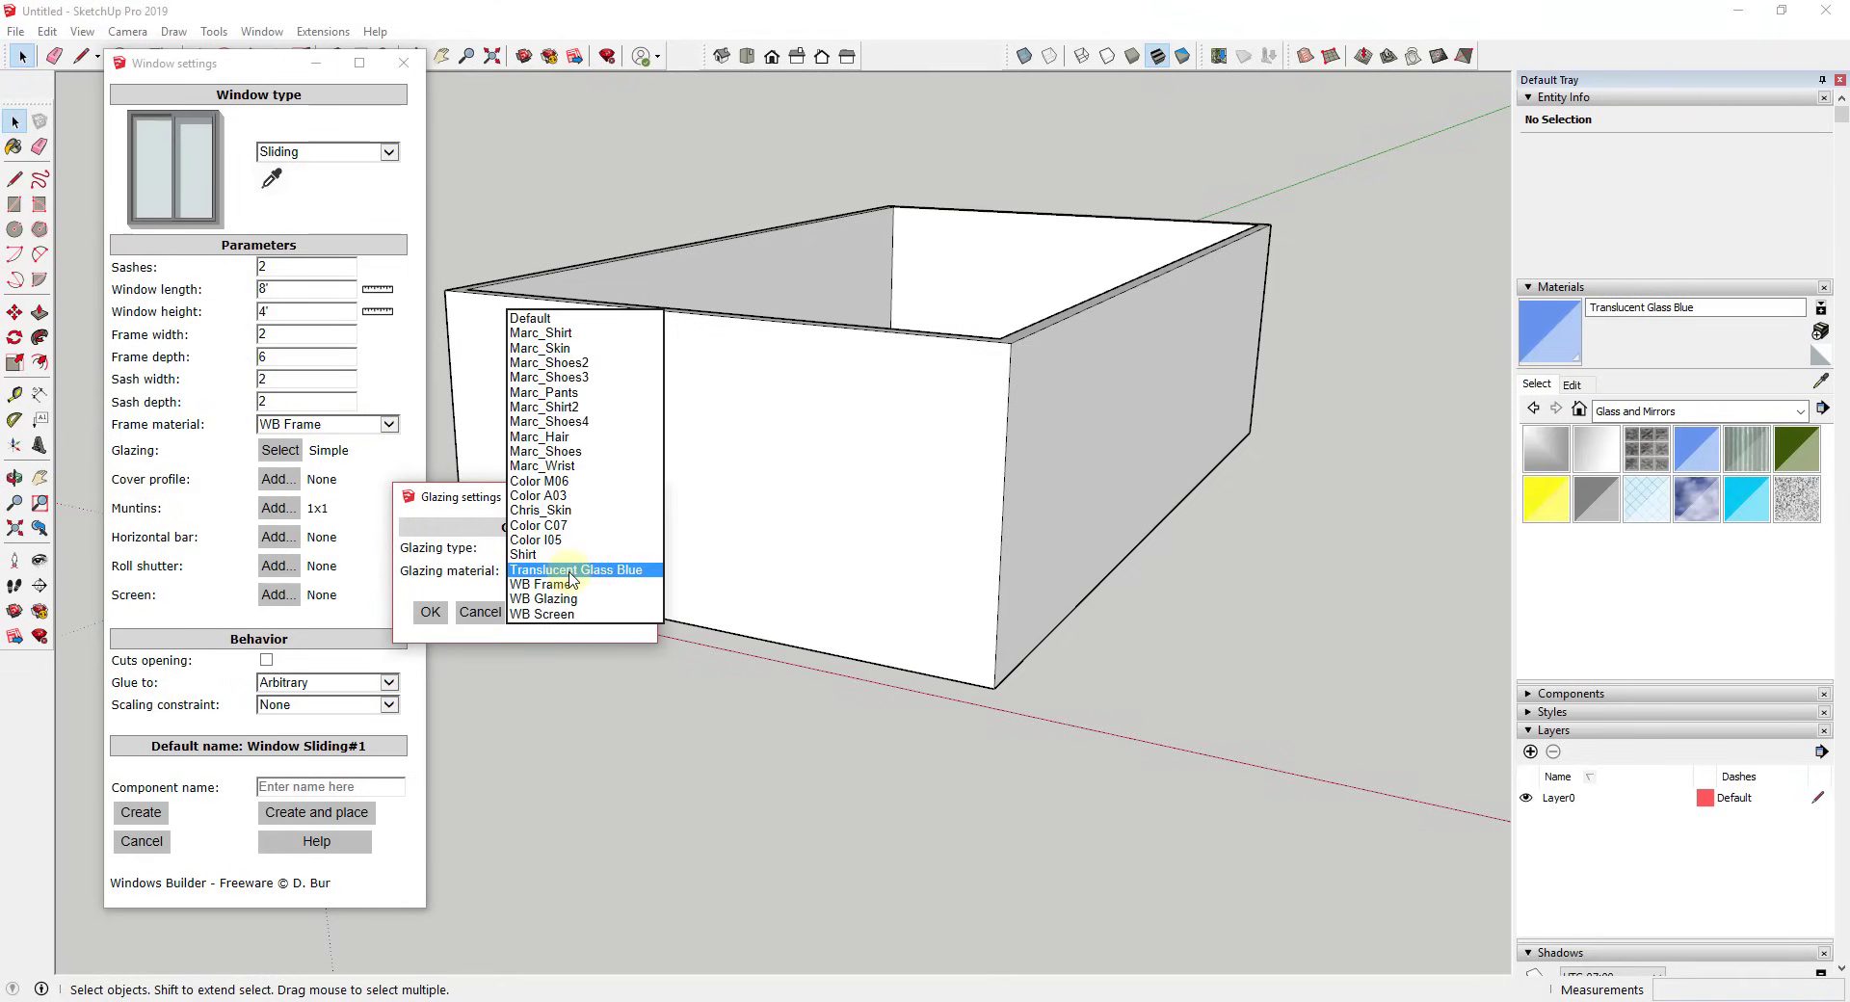
left_click(584, 571)
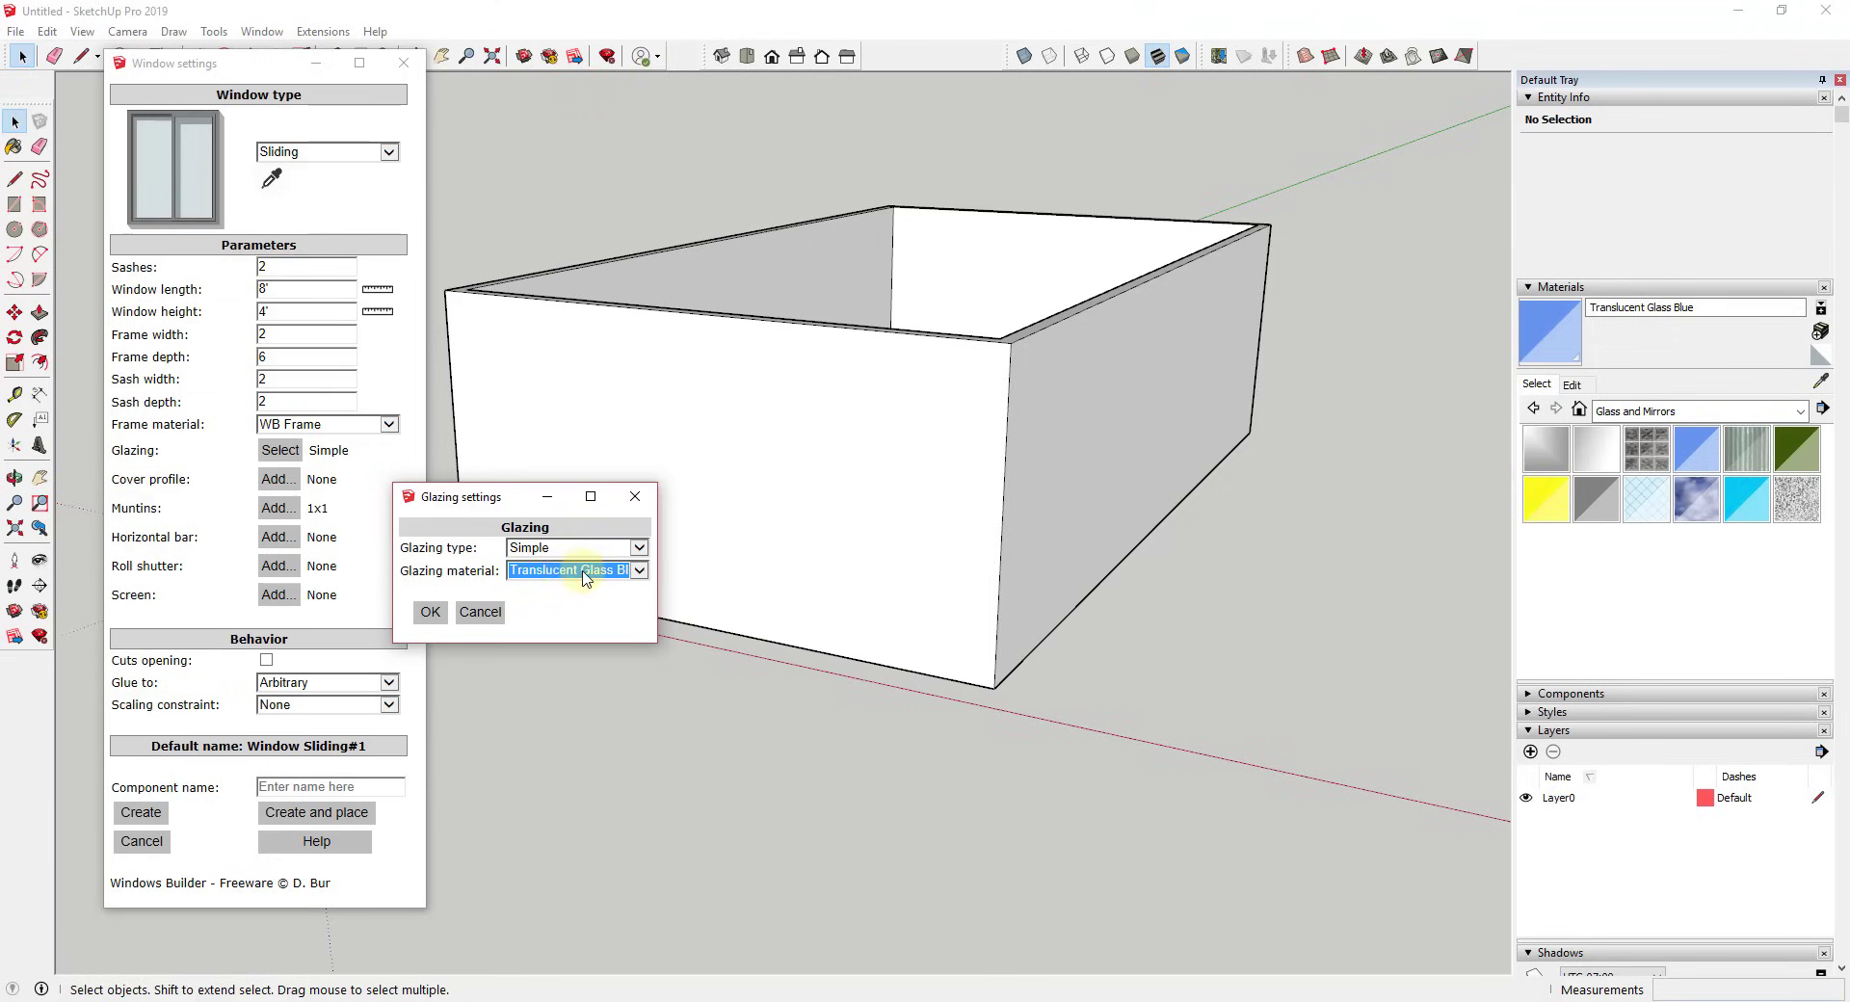
left_click(568, 573)
left_click(480, 612)
Draw a rectangle of about 14.5 ft² on the ground in front of the building and reverse its face.
key("r")
left_click(1079, 732)
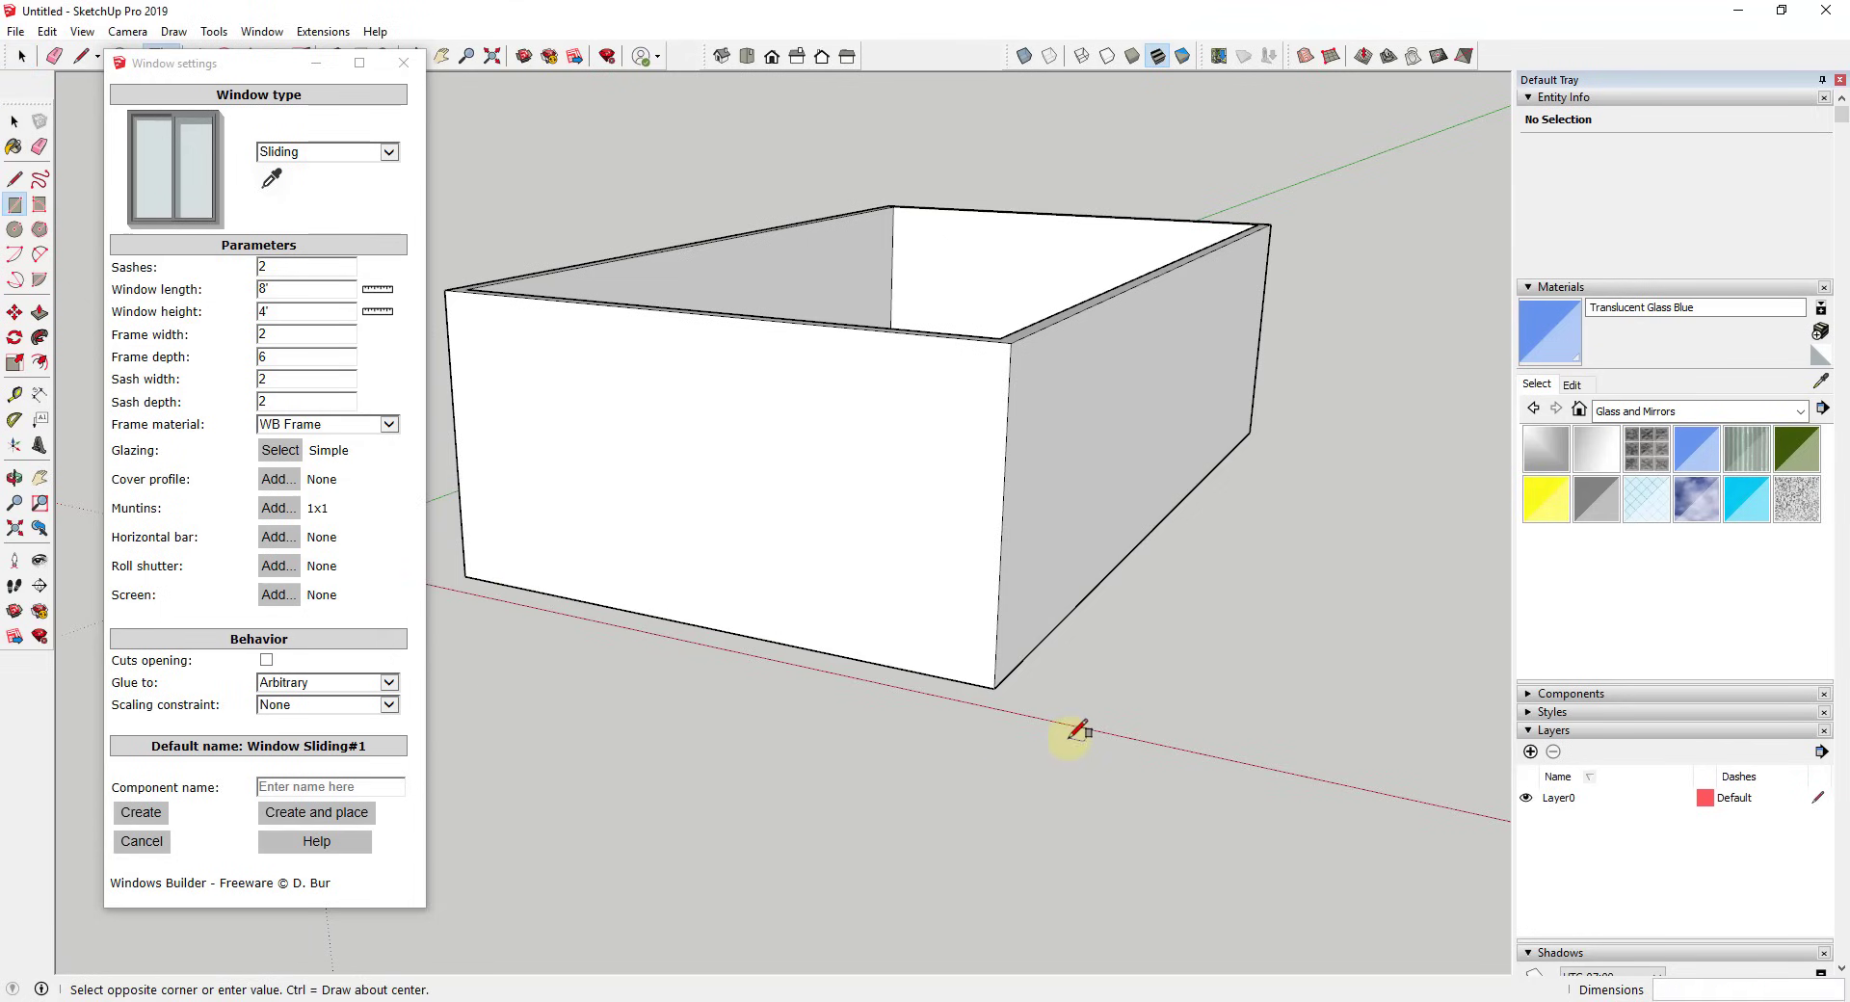
left_click(1200, 835)
key("space")
right_click(1166, 786)
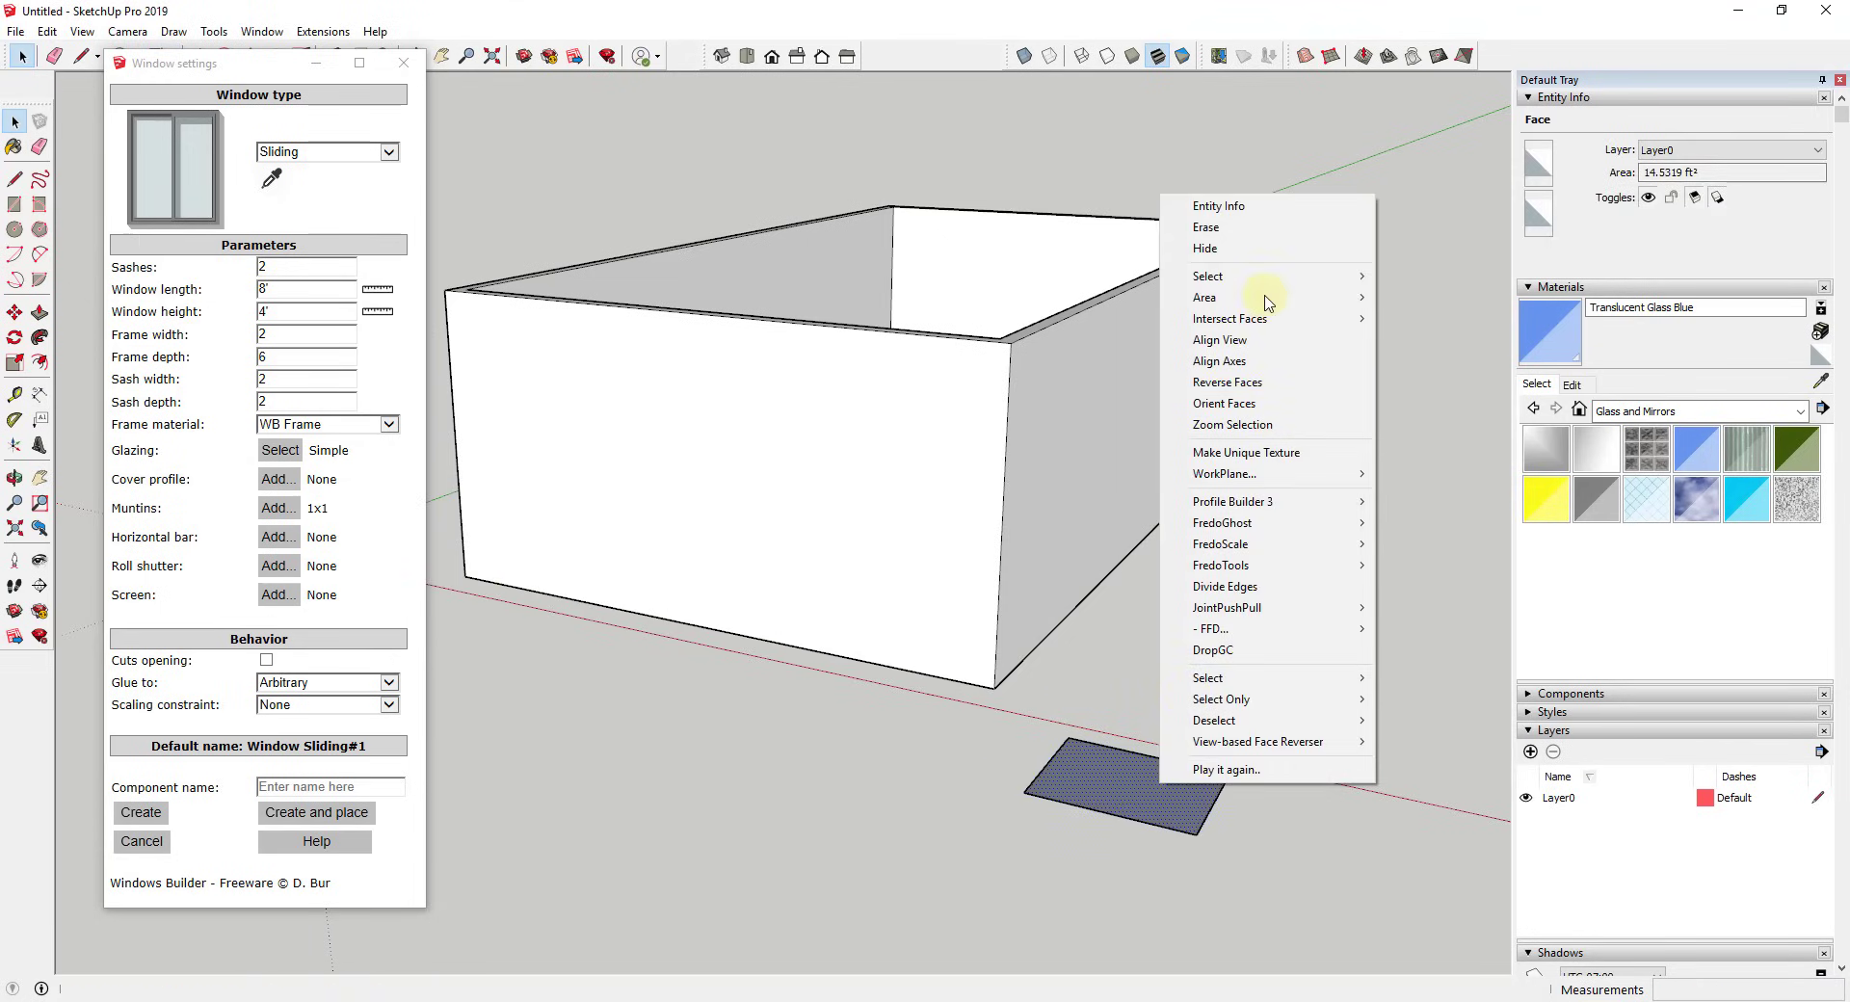
left_click(1268, 382)
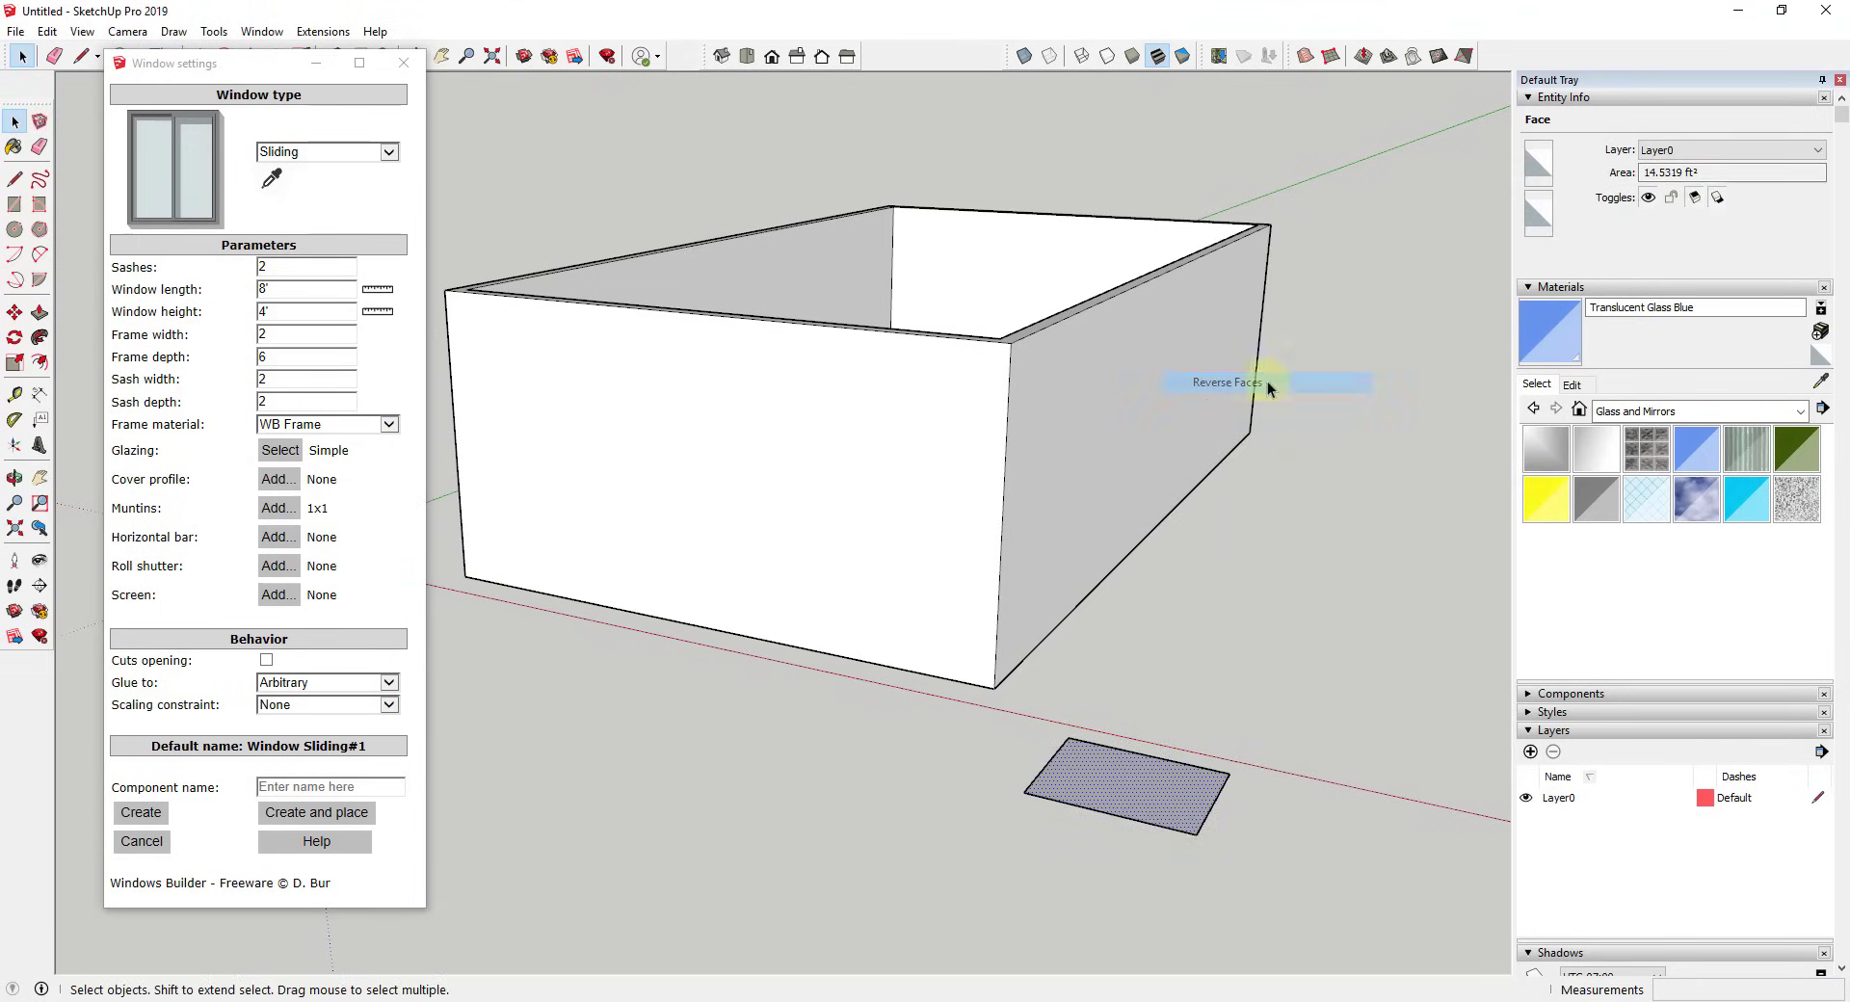
Paint the ground rectangle with the Translucent Glass Blue material.
left_click(1555, 330)
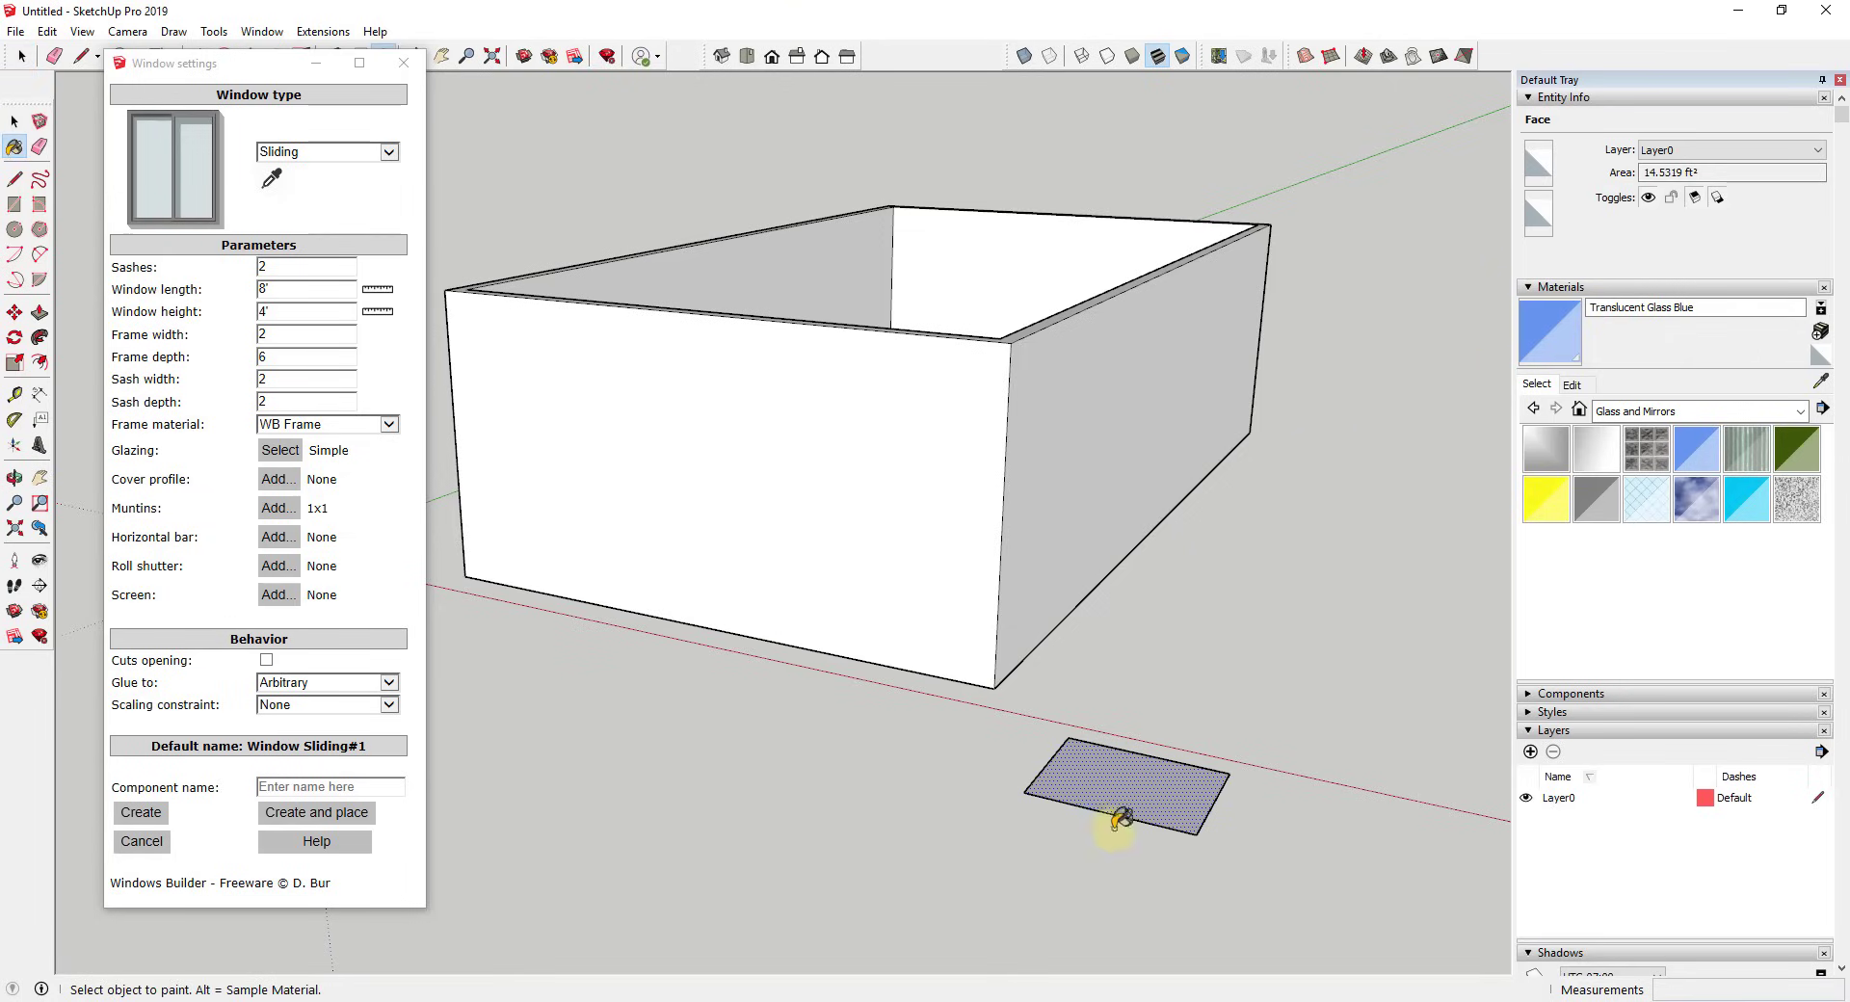
left_click(1156, 766)
key("space")
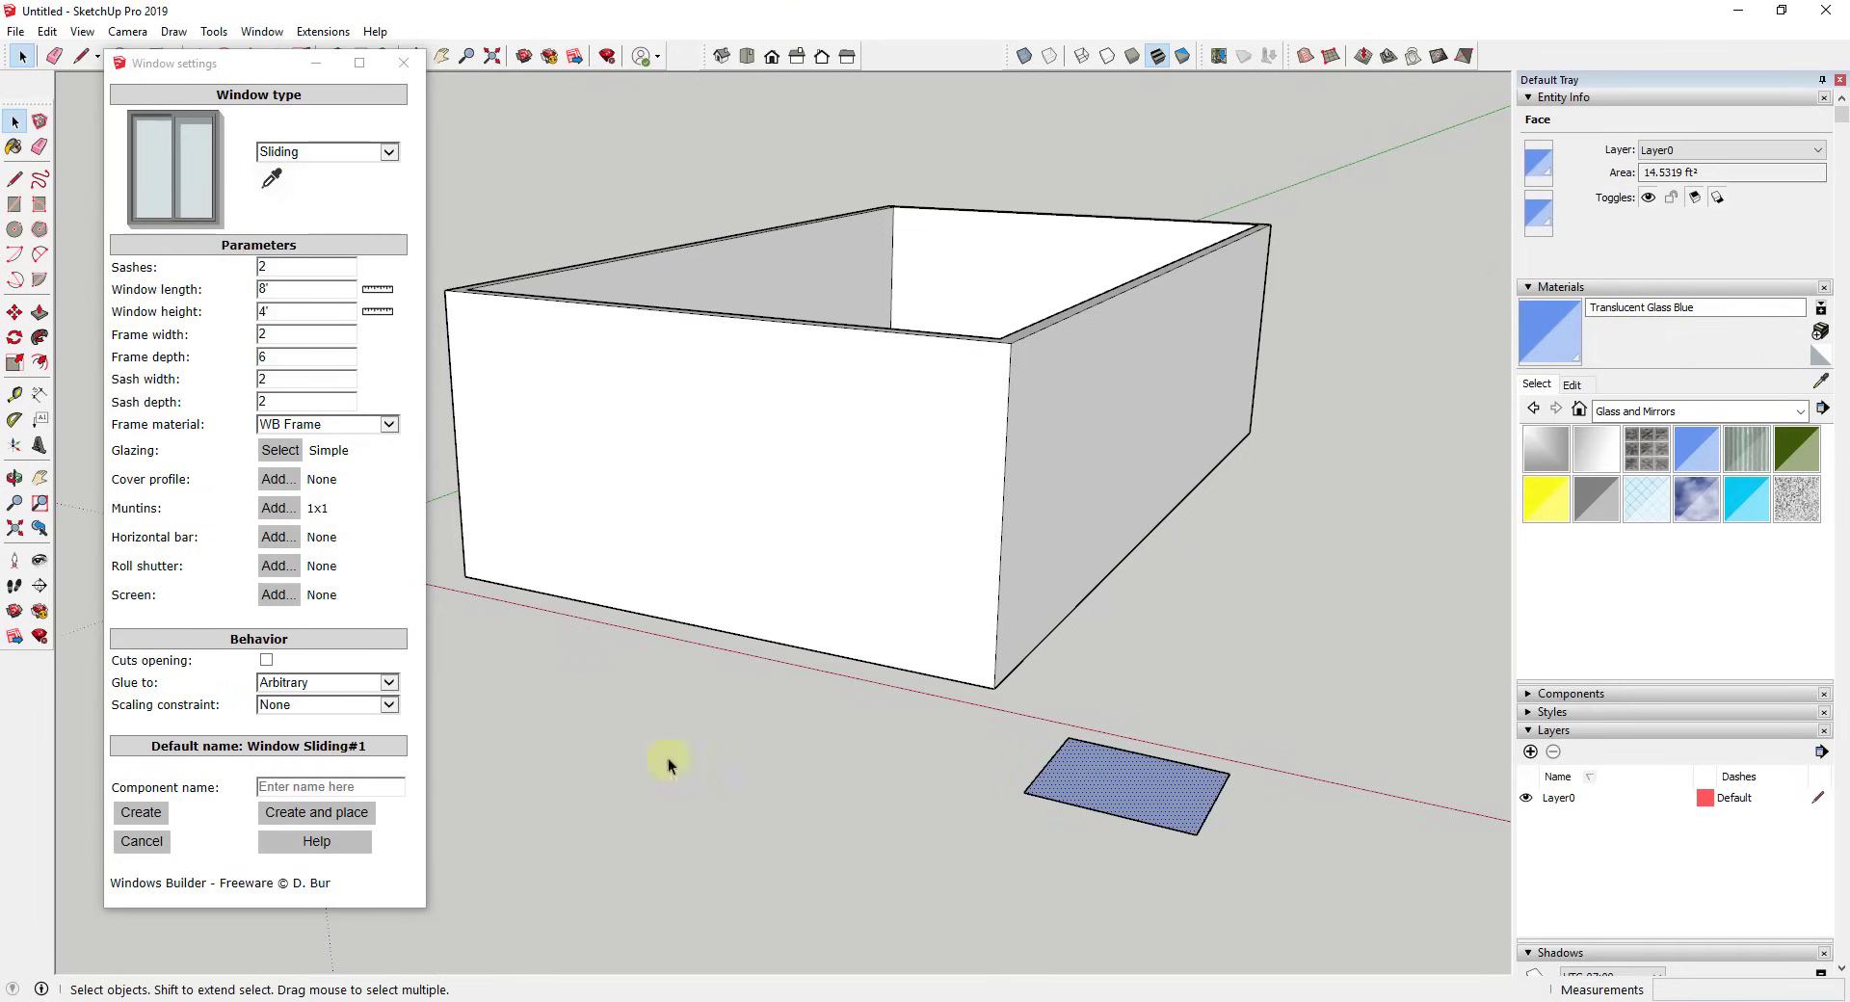
Review the available glazing materials and the window's glue-to options, keeping Arbitrary.
left_click(281, 450)
left_click(594, 572)
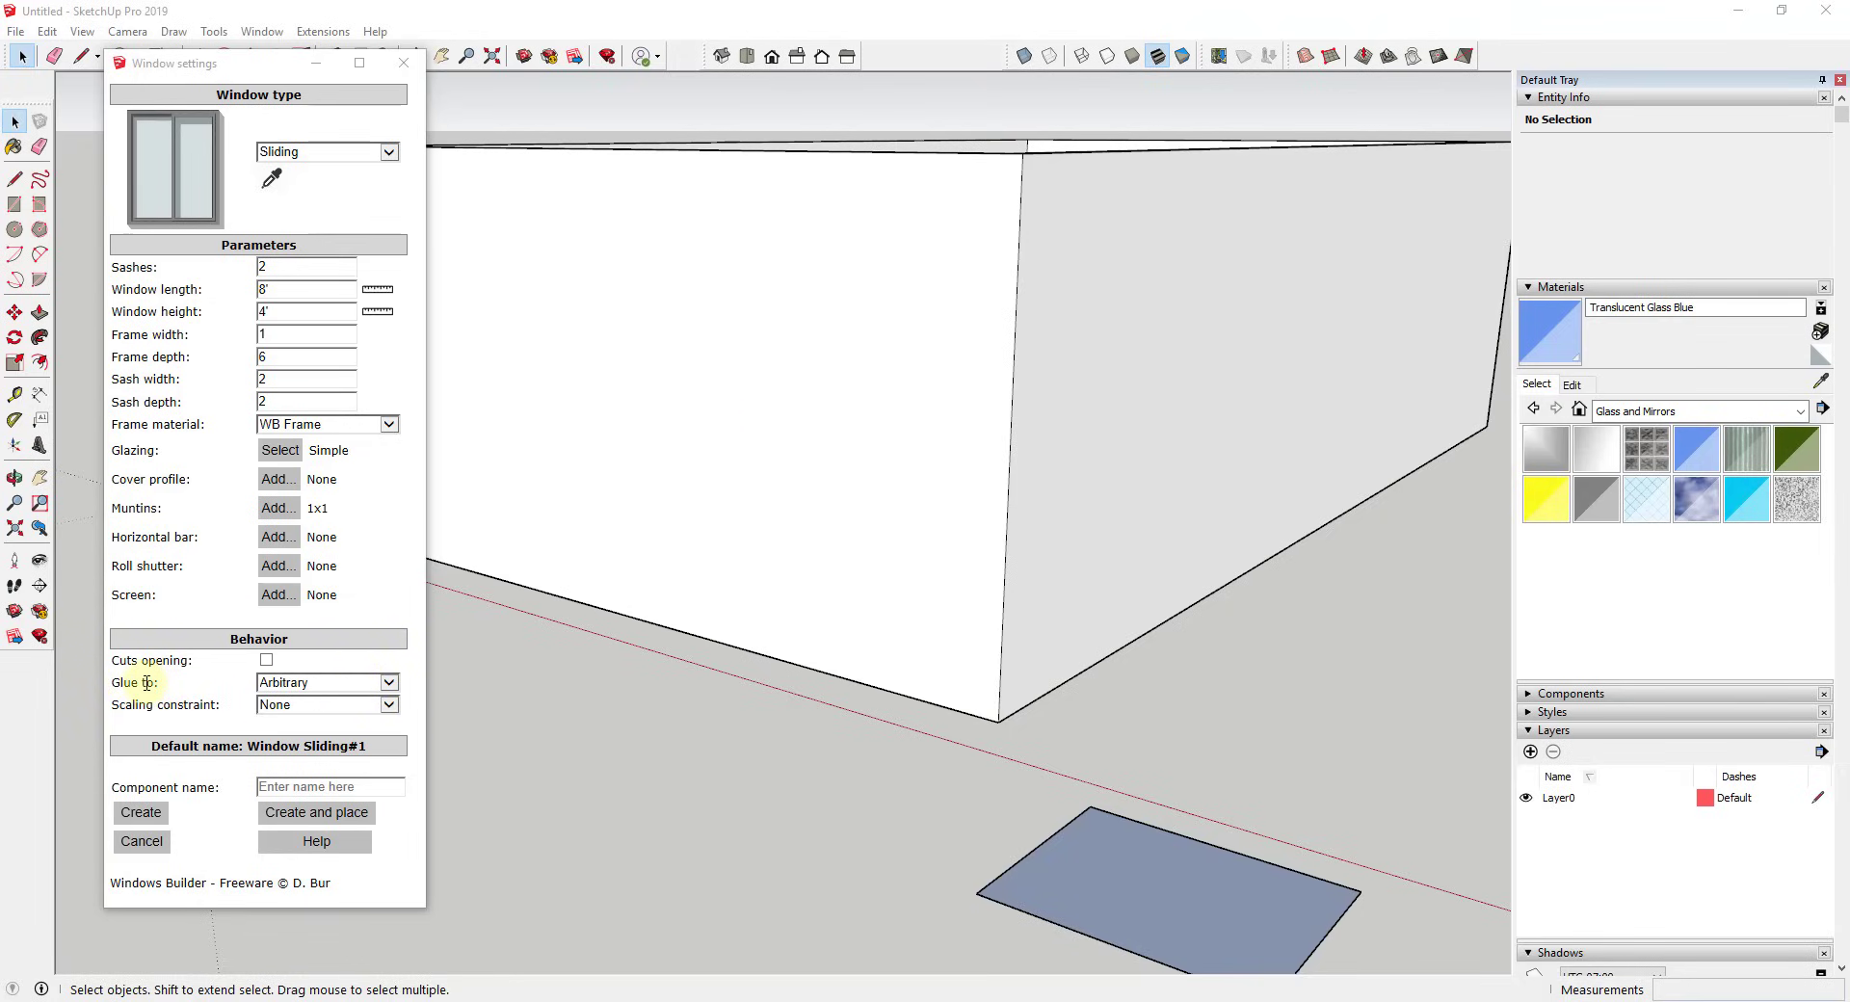
left_click(330, 683)
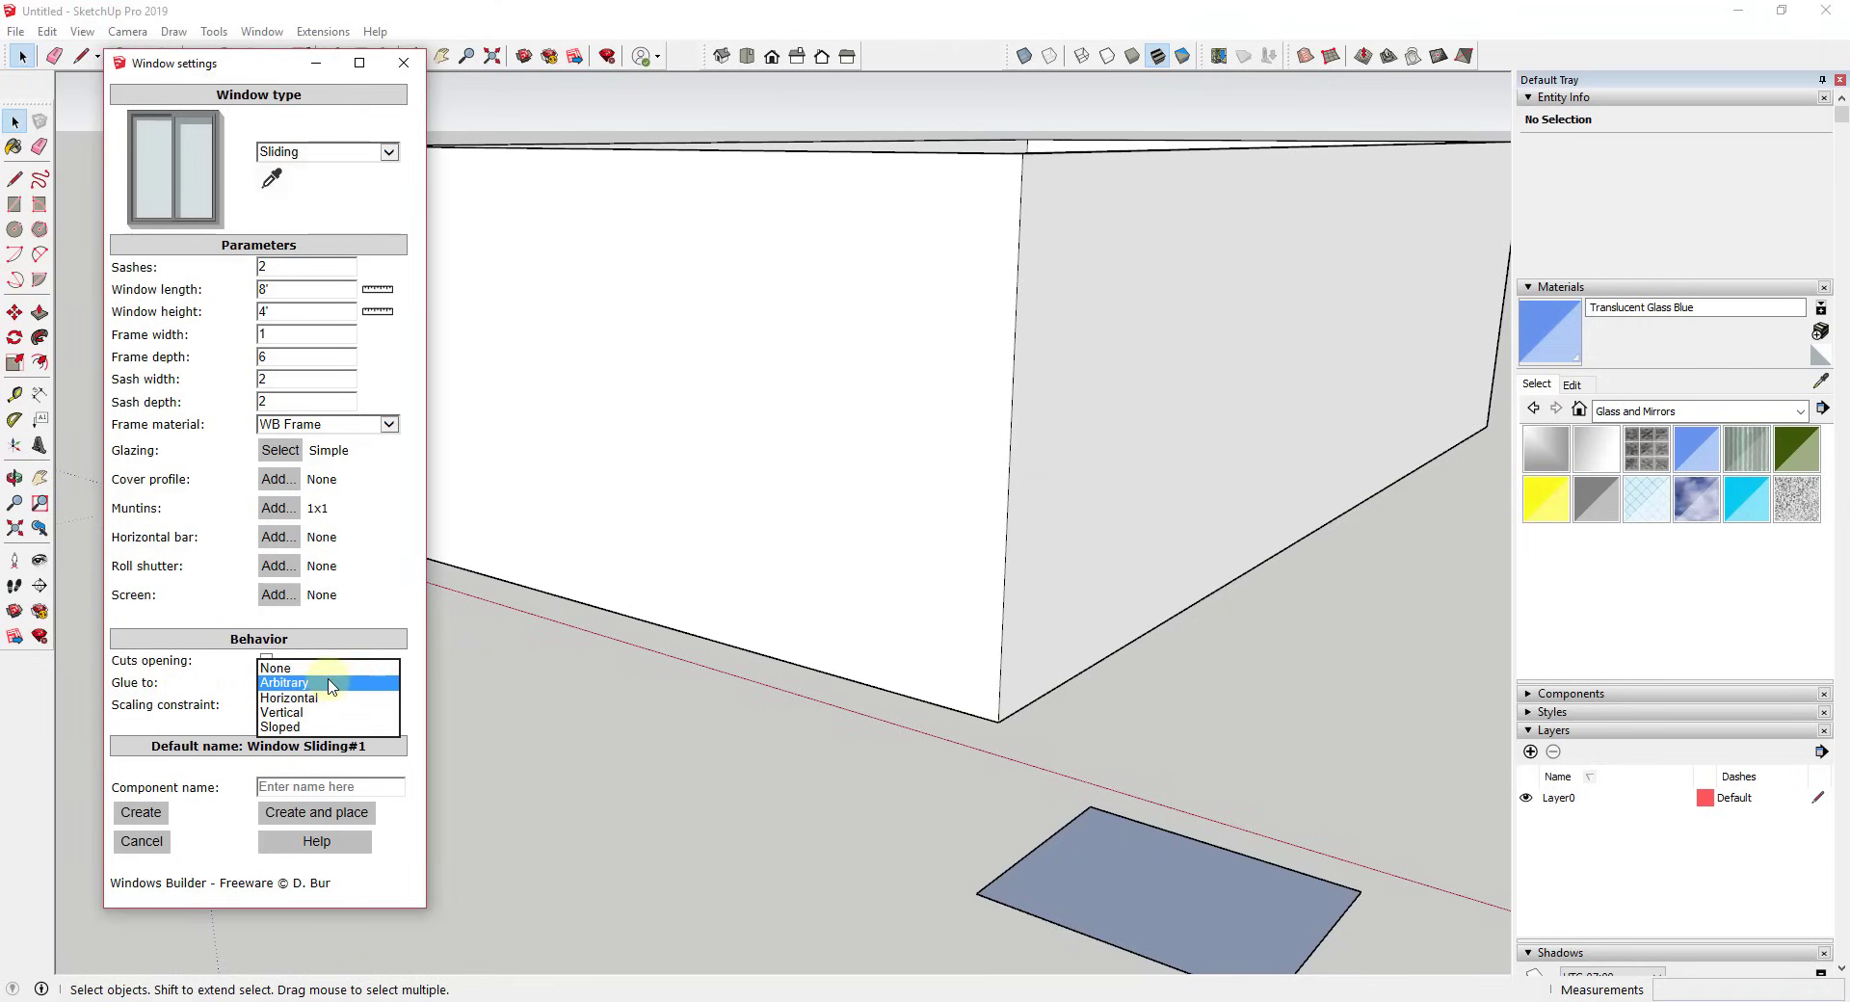
left_click(330, 683)
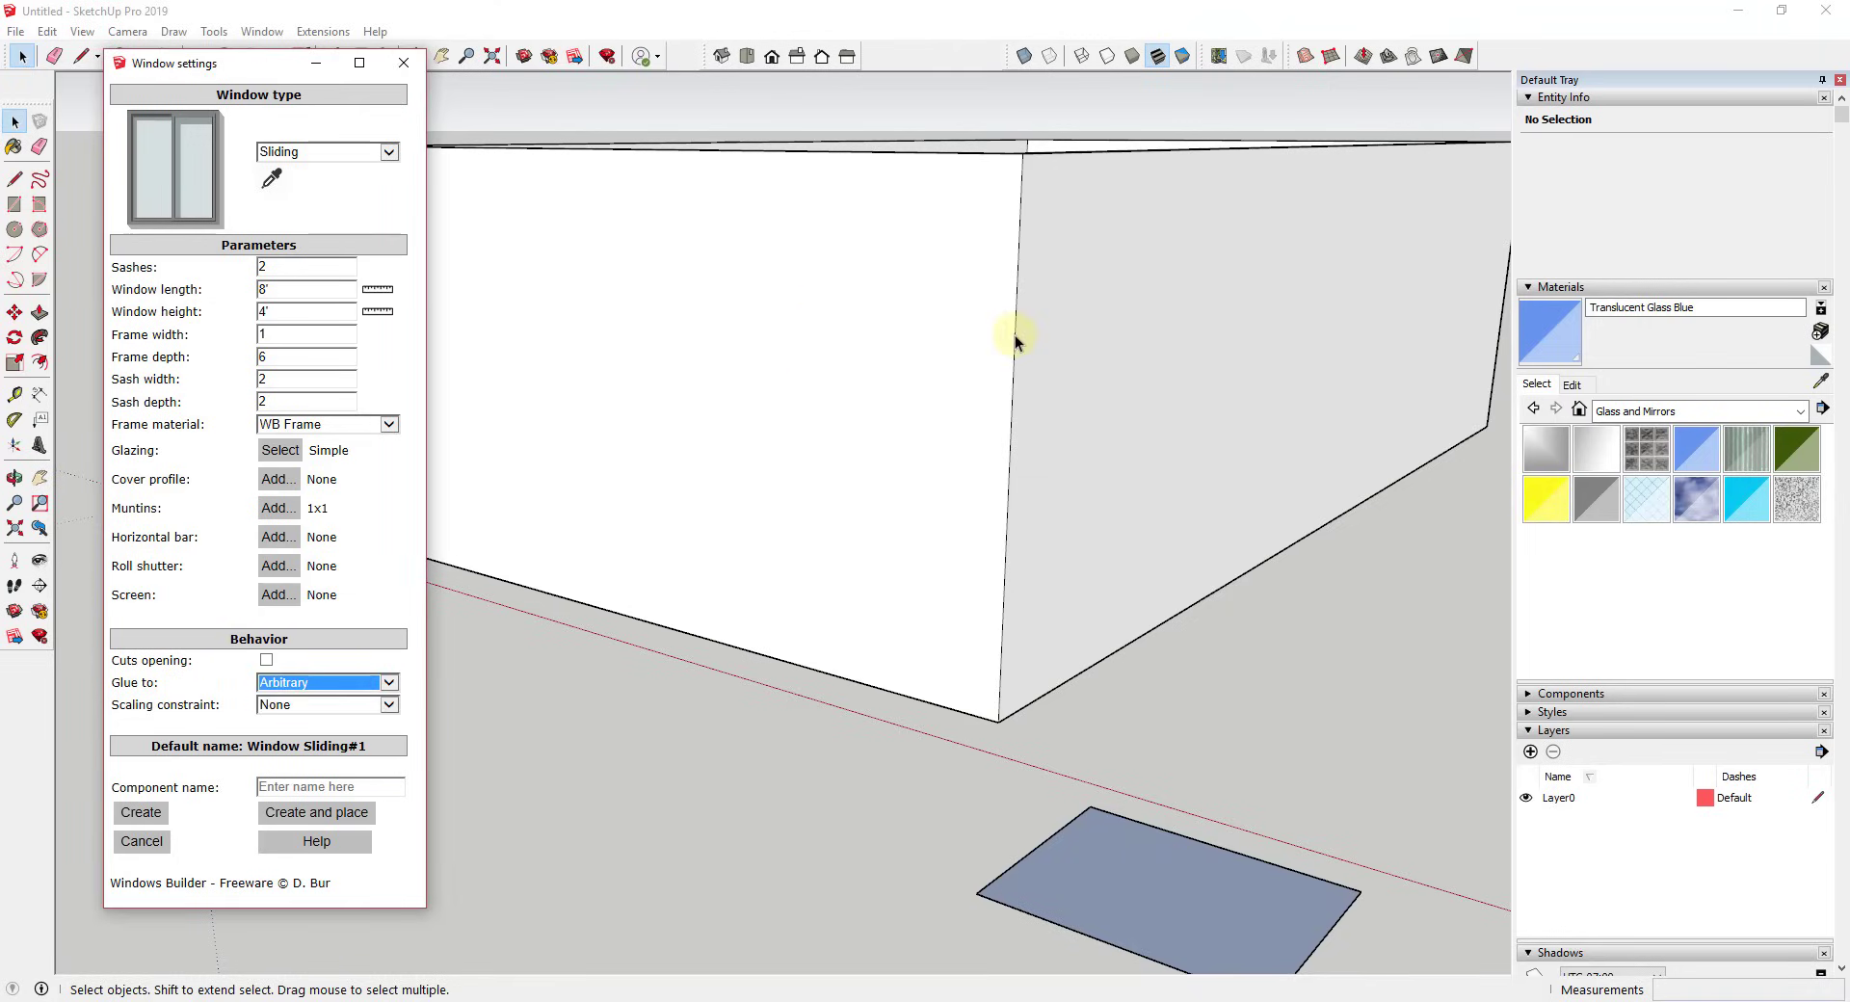
left_click(390, 681)
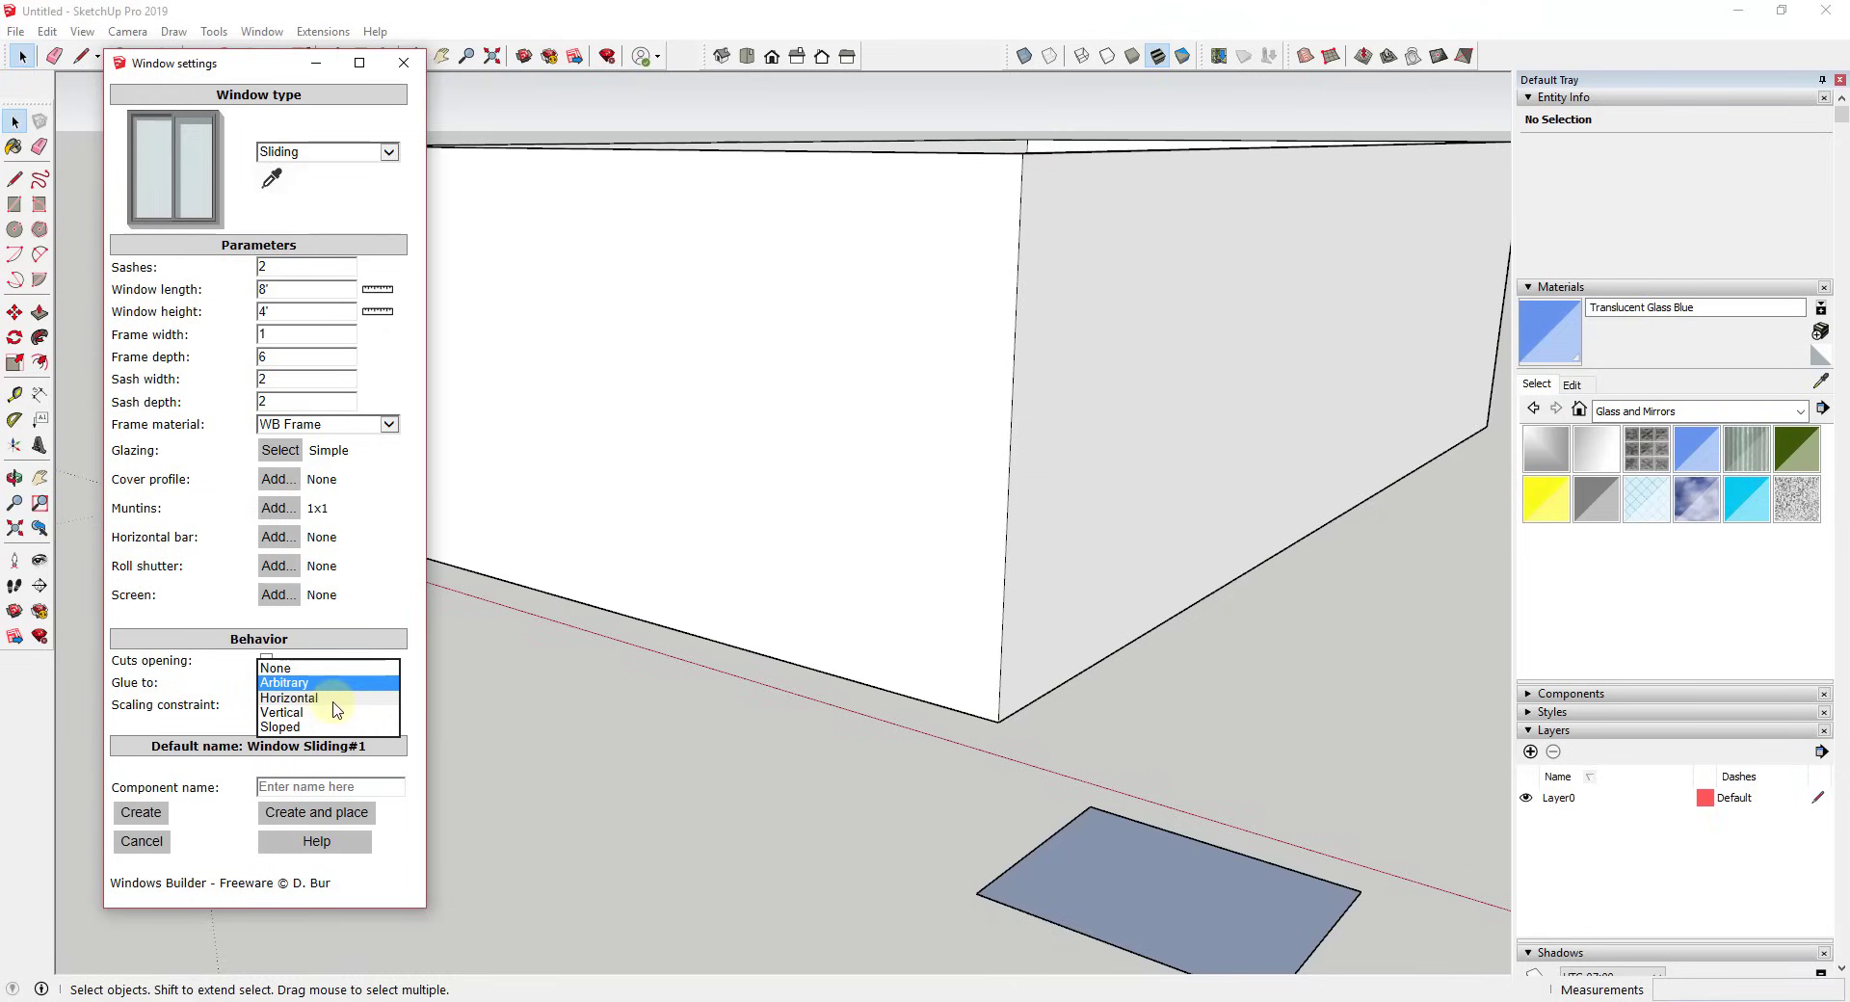
left_click(186, 695)
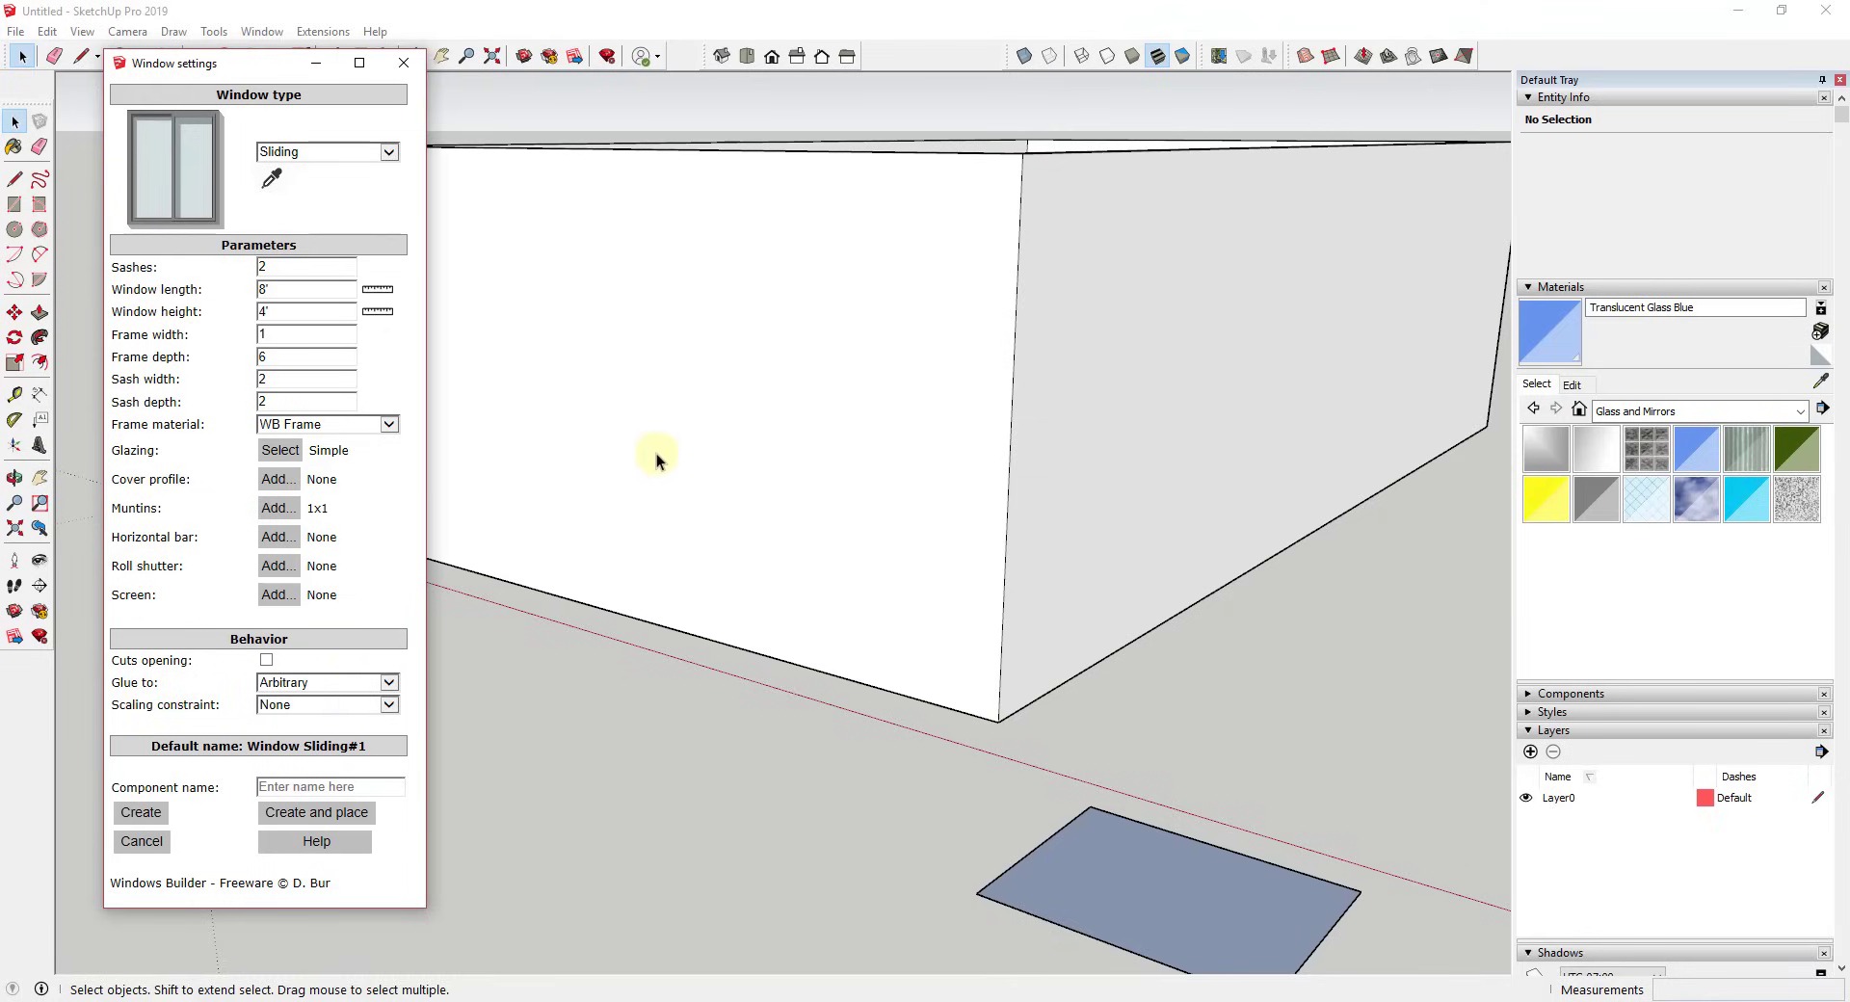
Create the sliding window from the current settings and place it on the building's front wall.
left_click_drag(154, 69, 121, 207)
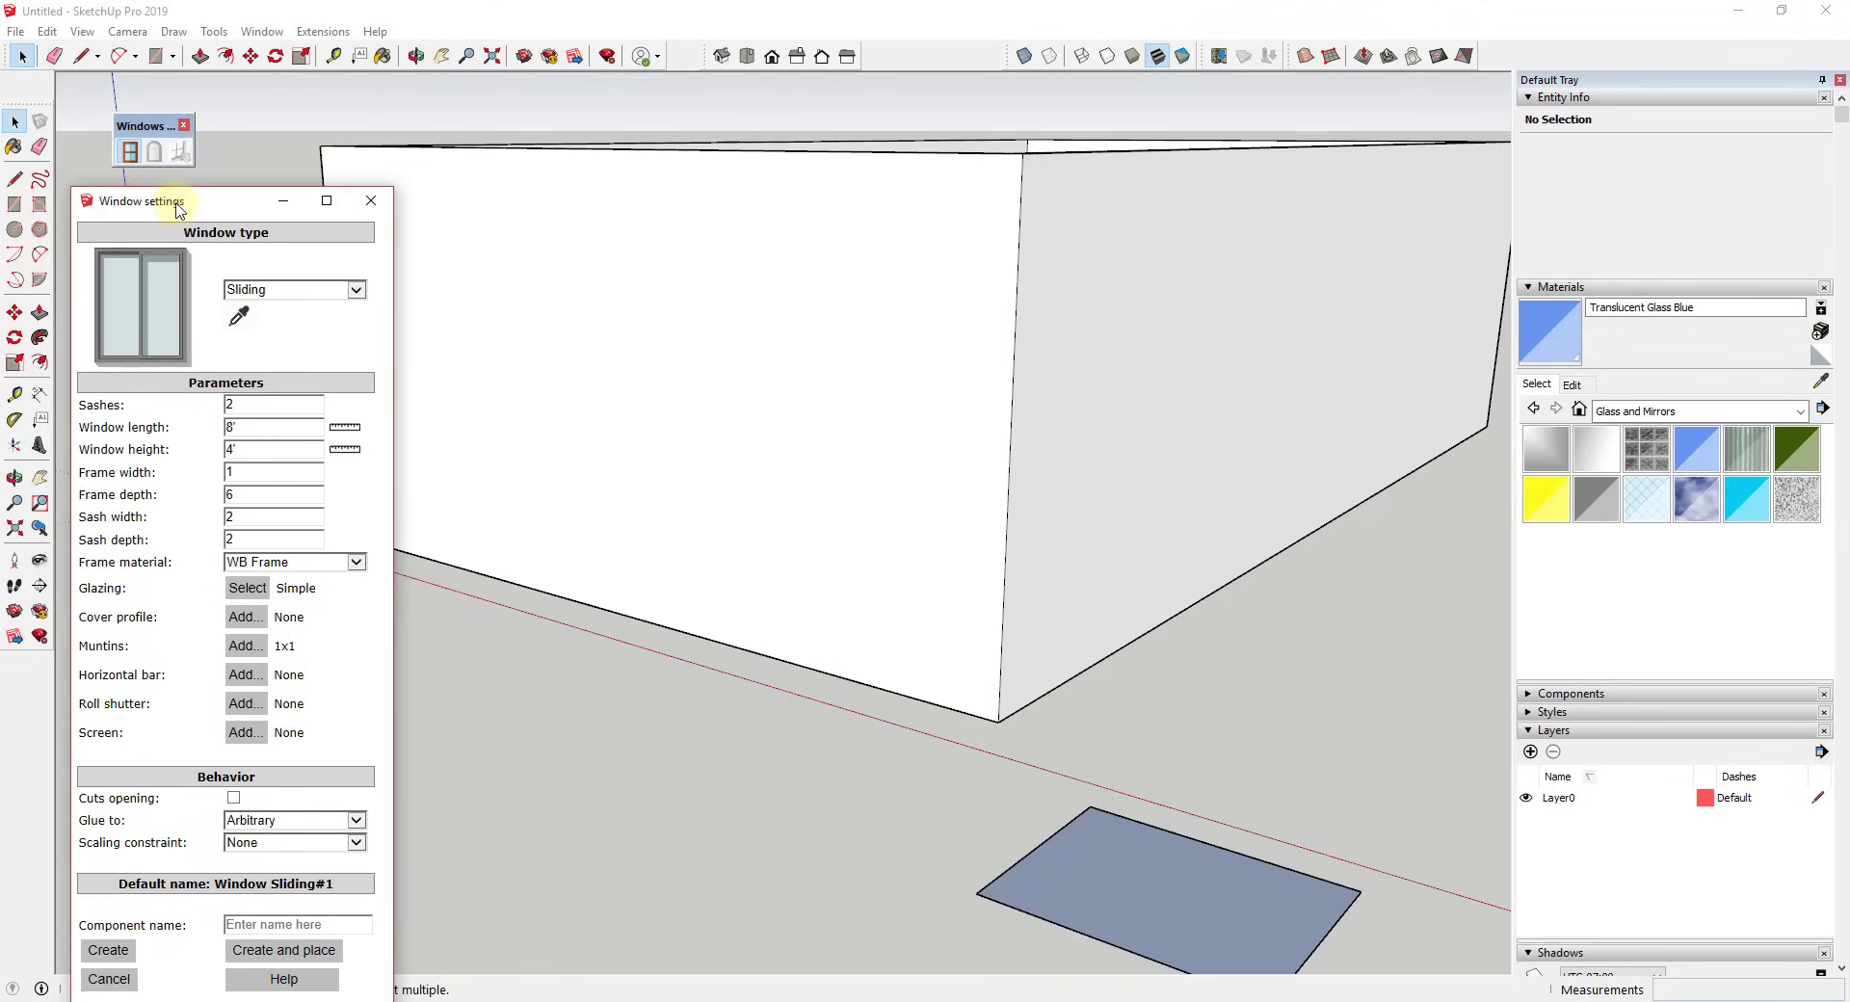
left_click_drag(289, 203, 284, 107)
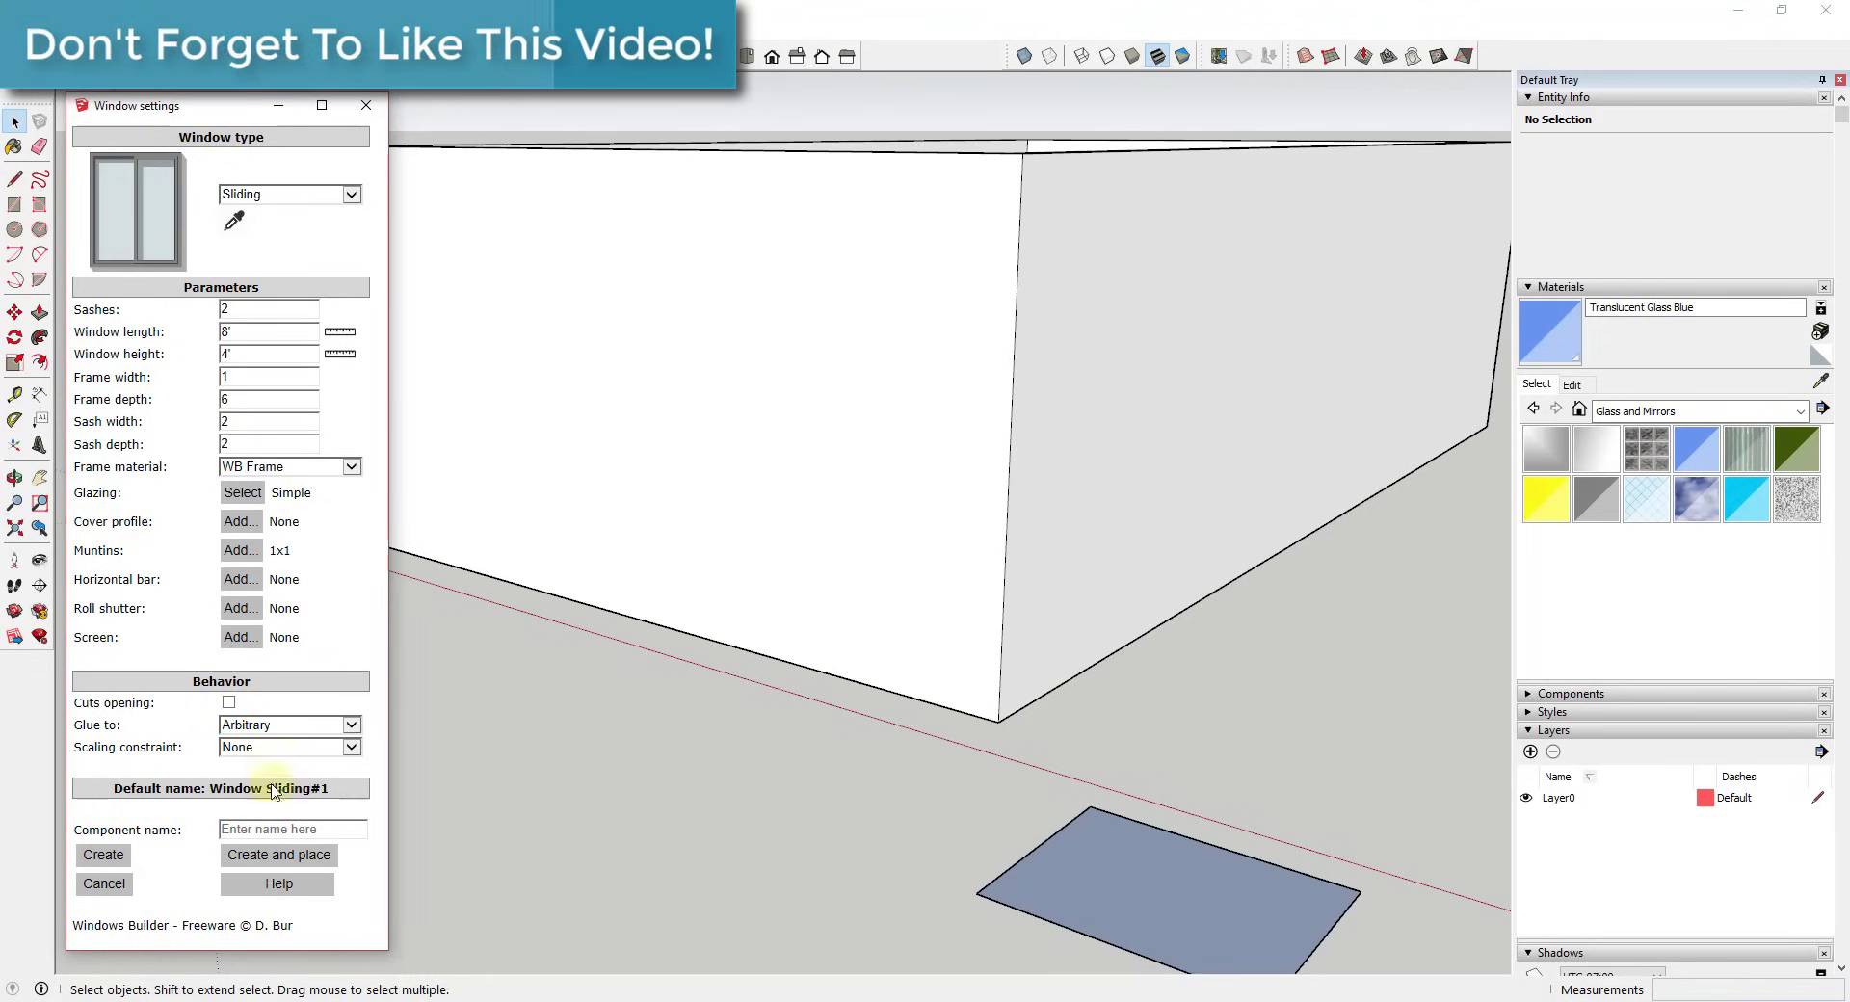
mouse_move(222, 105)
left_mouse_down()
mouse_move(219, 232)
mouse_move(250, 144)
left_mouse_up()
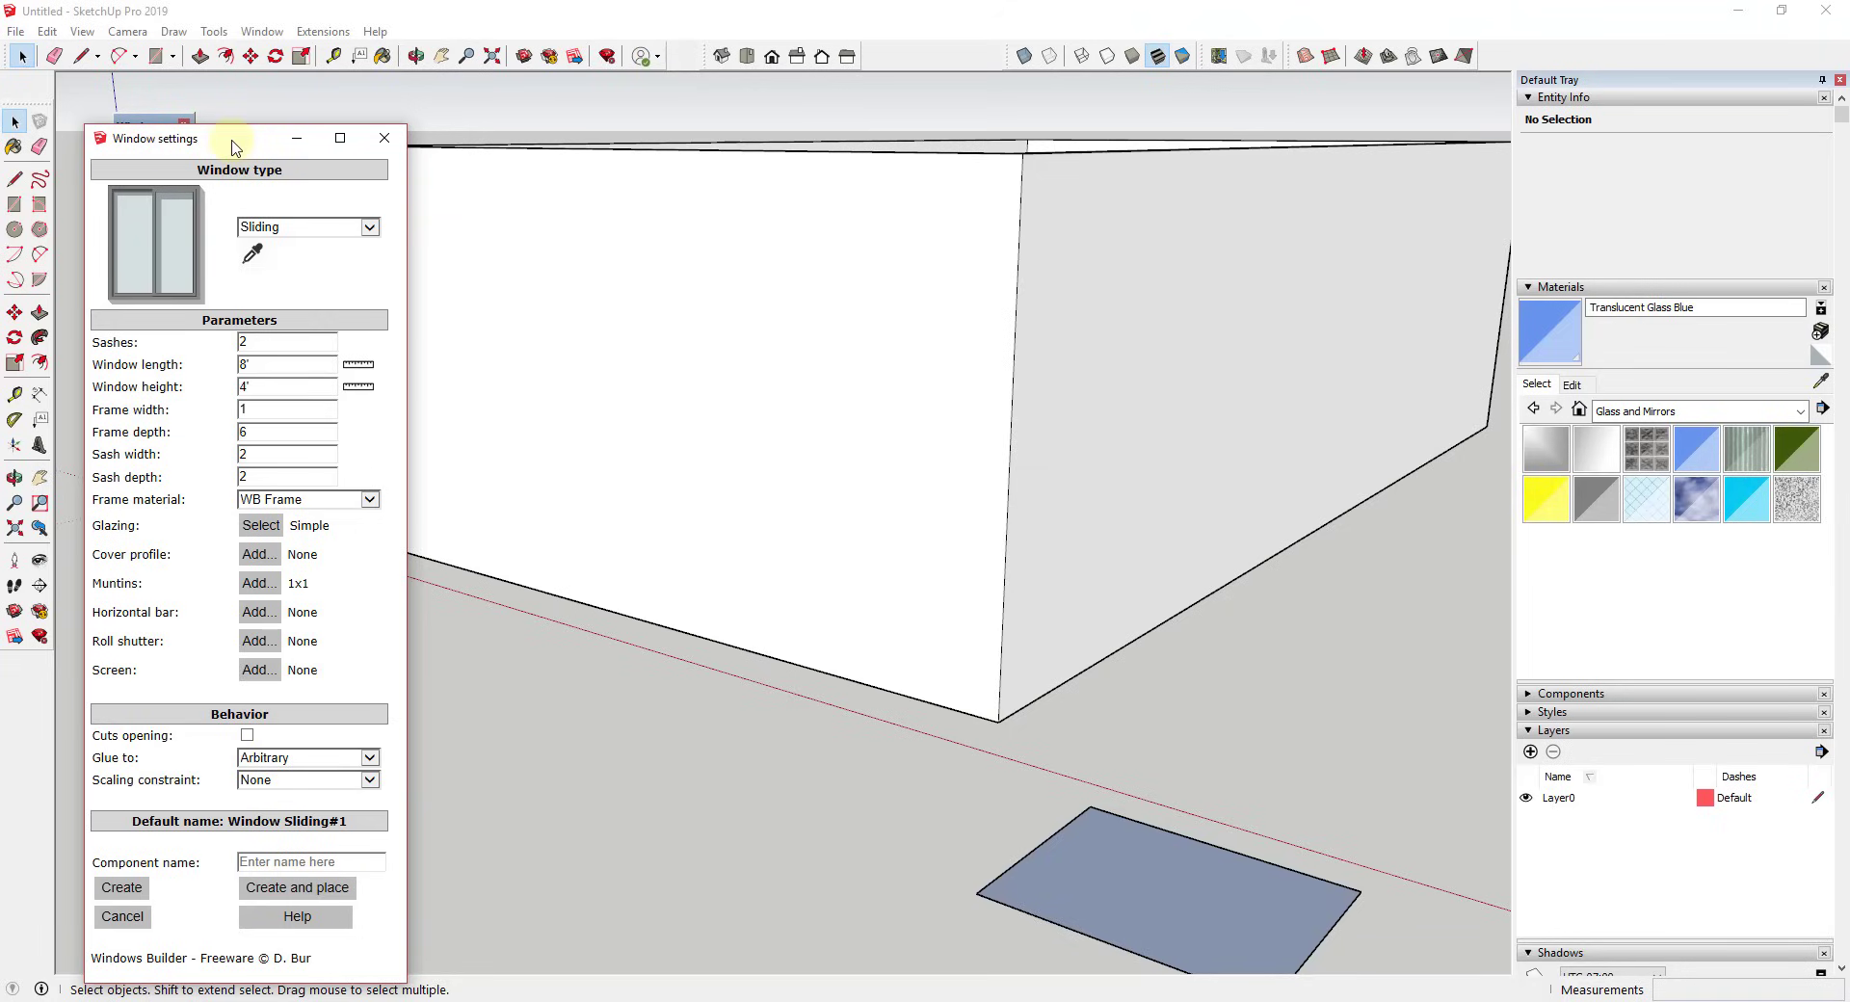
left_click(291, 888)
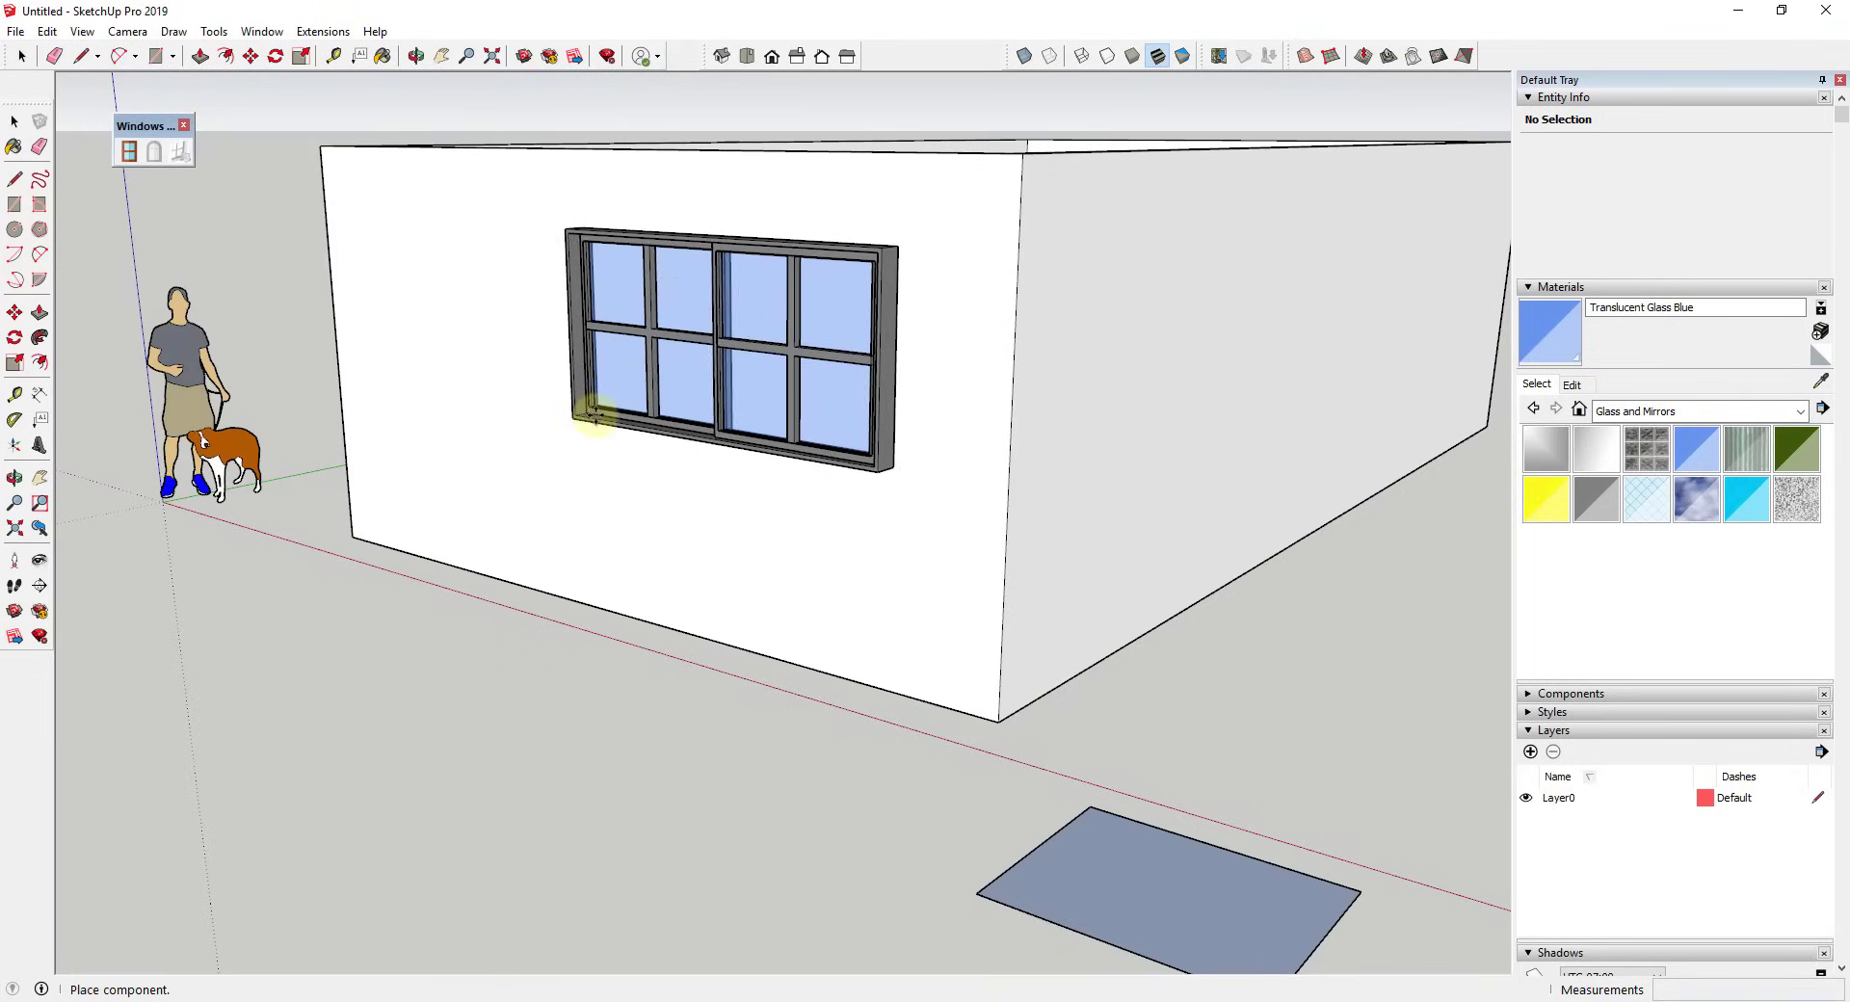
left_click(592, 417)
mouse_move(981, 390)
middle_mouse_down()
mouse_move(1003, 512)
mouse_move(455, 641)
mouse_move(272, 649)
mouse_move(884, 613)
mouse_move(1090, 363)
mouse_move(1247, 318)
mouse_move(1057, 417)
mouse_move(990, 384)
middle_mouse_up()
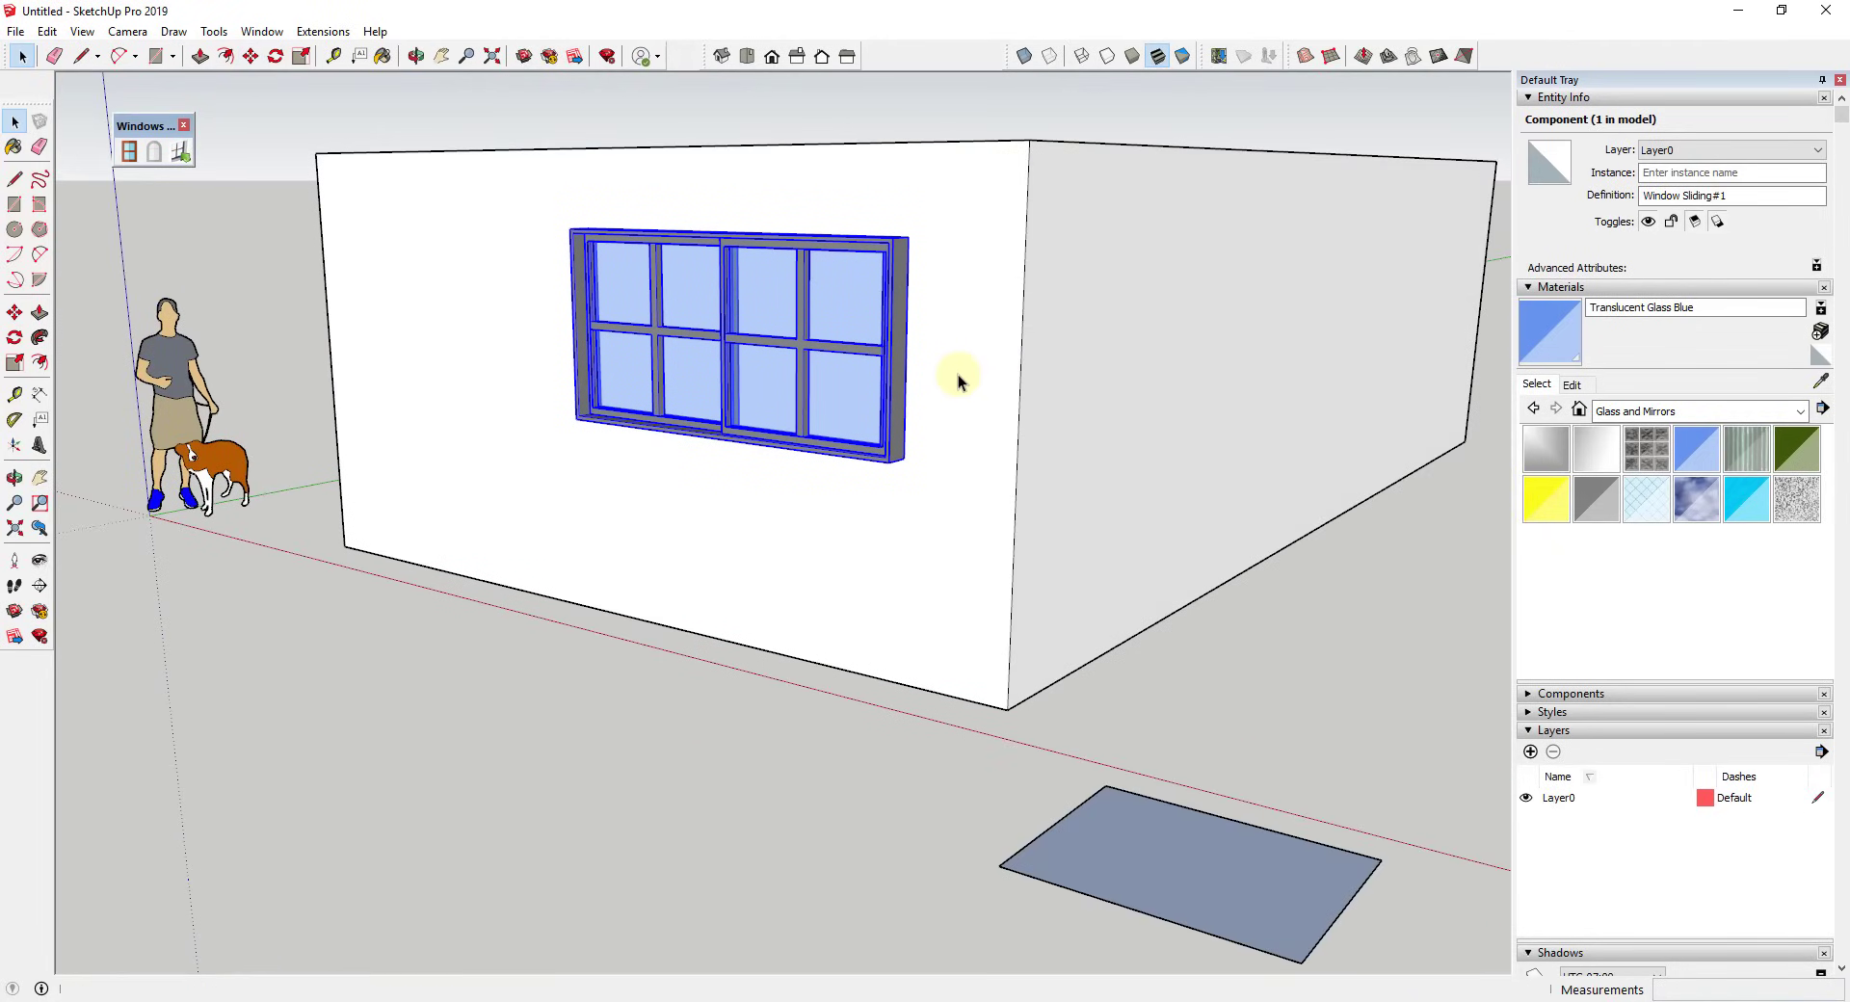
Examine how the placed sliding window sits on the building's front wall from several angles.
key("space")
left_click(950, 376)
left_click(821, 318)
middle_click_drag(890, 329, 912, 408)
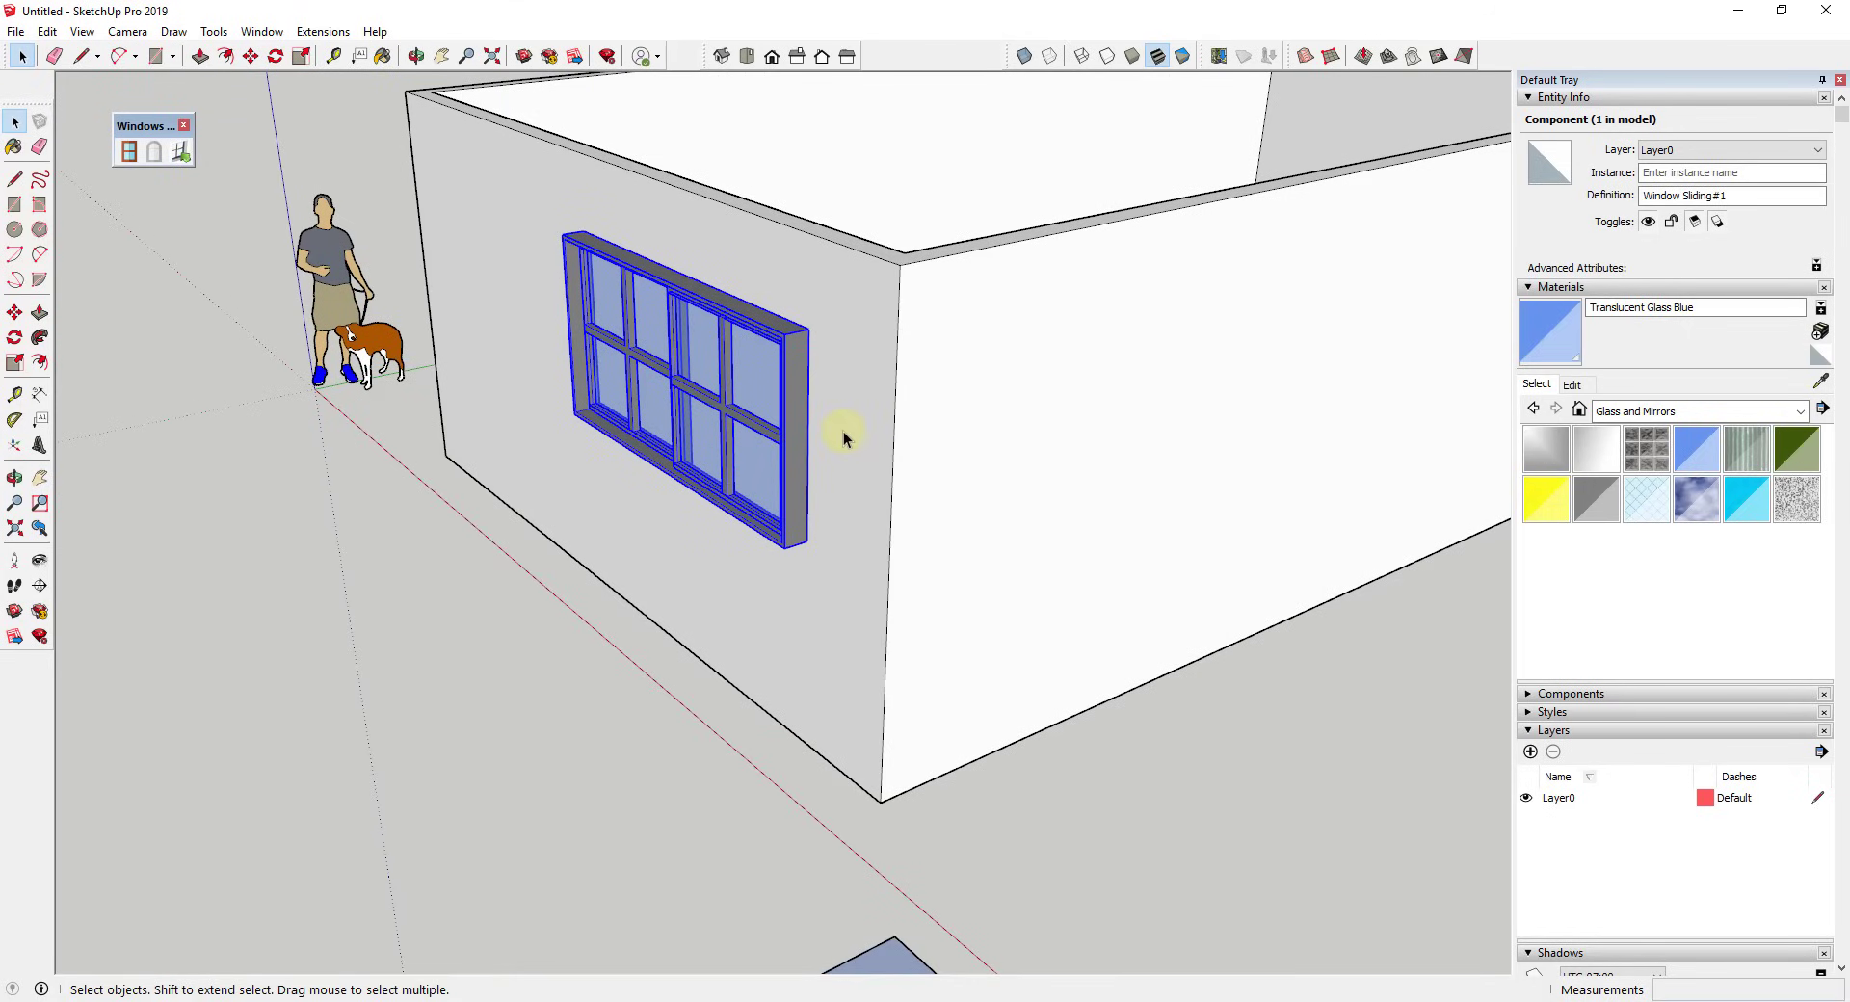
scroll(892, 330, "down", 3)
scroll(882, 349, "up", 3)
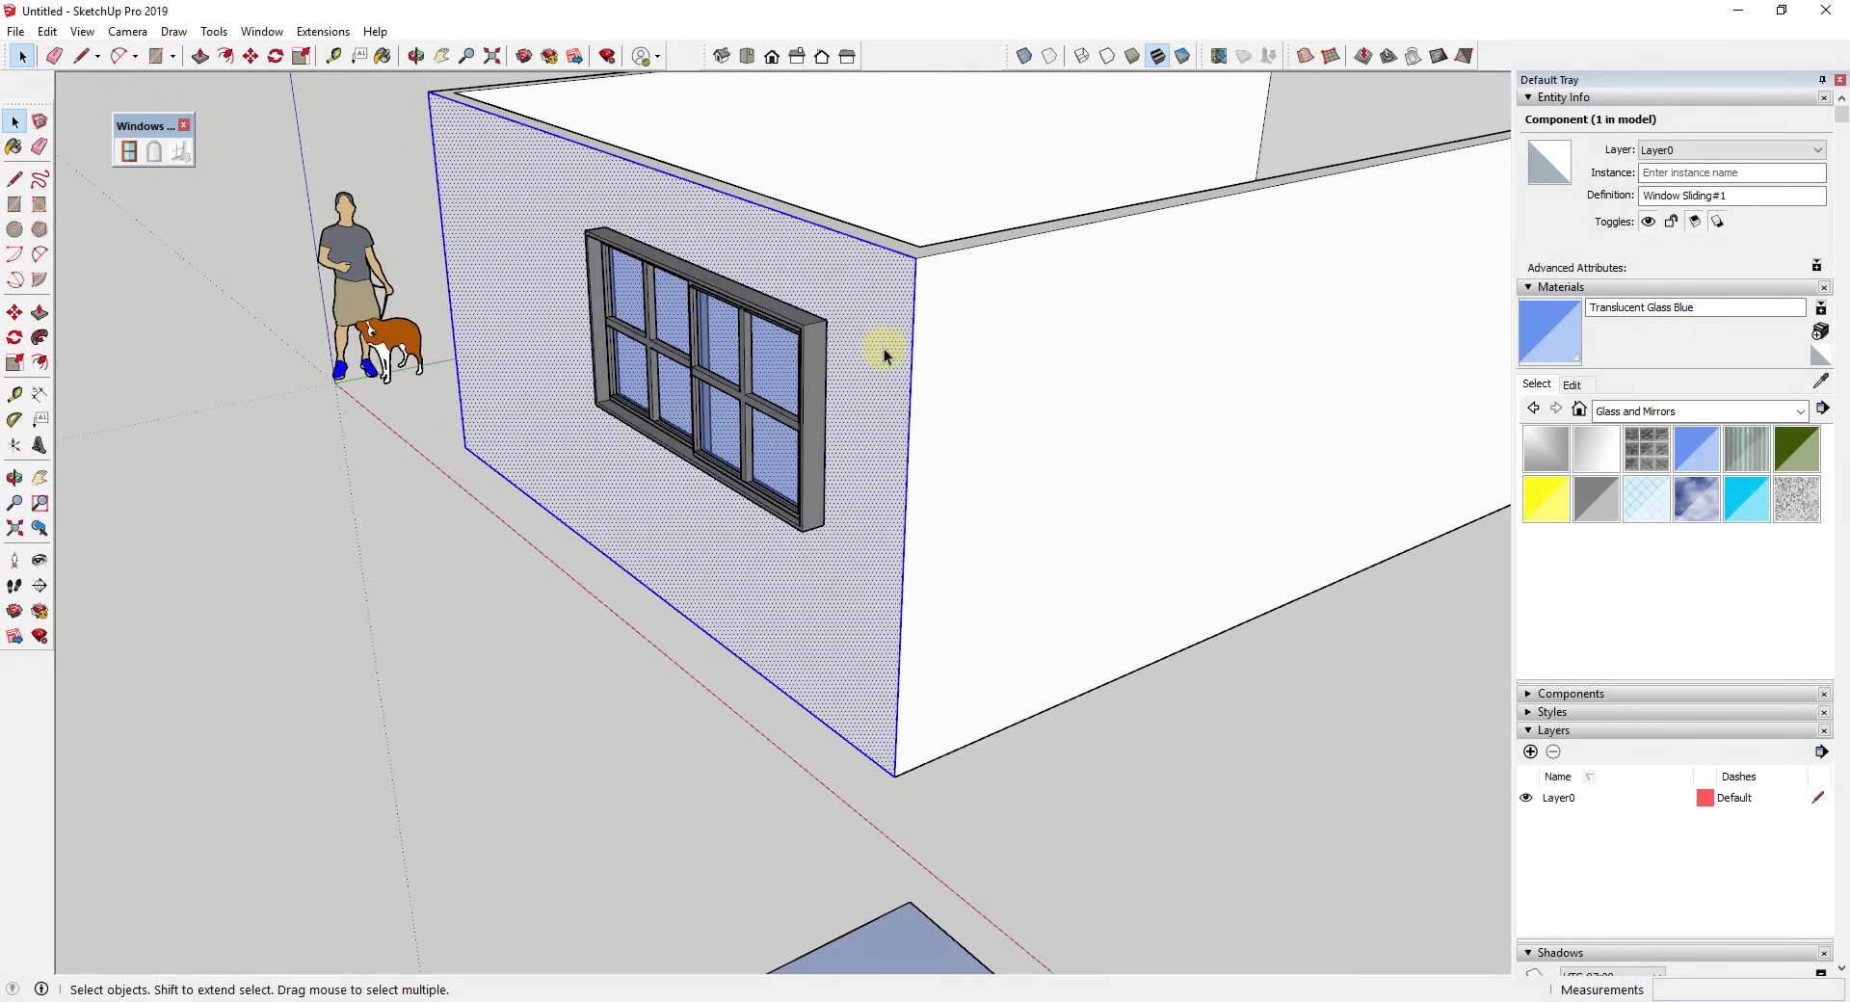
triple_click(882, 349)
left_click(1118, 924)
scroll(822, 421, "up", 2)
scroll(900, 459, "down", 3)
middle_click_drag(901, 458, 865, 347)
Select the sliding window and cut its opening through the front wall with the Windows Builder wall-cutting tool.
left_click(873, 343)
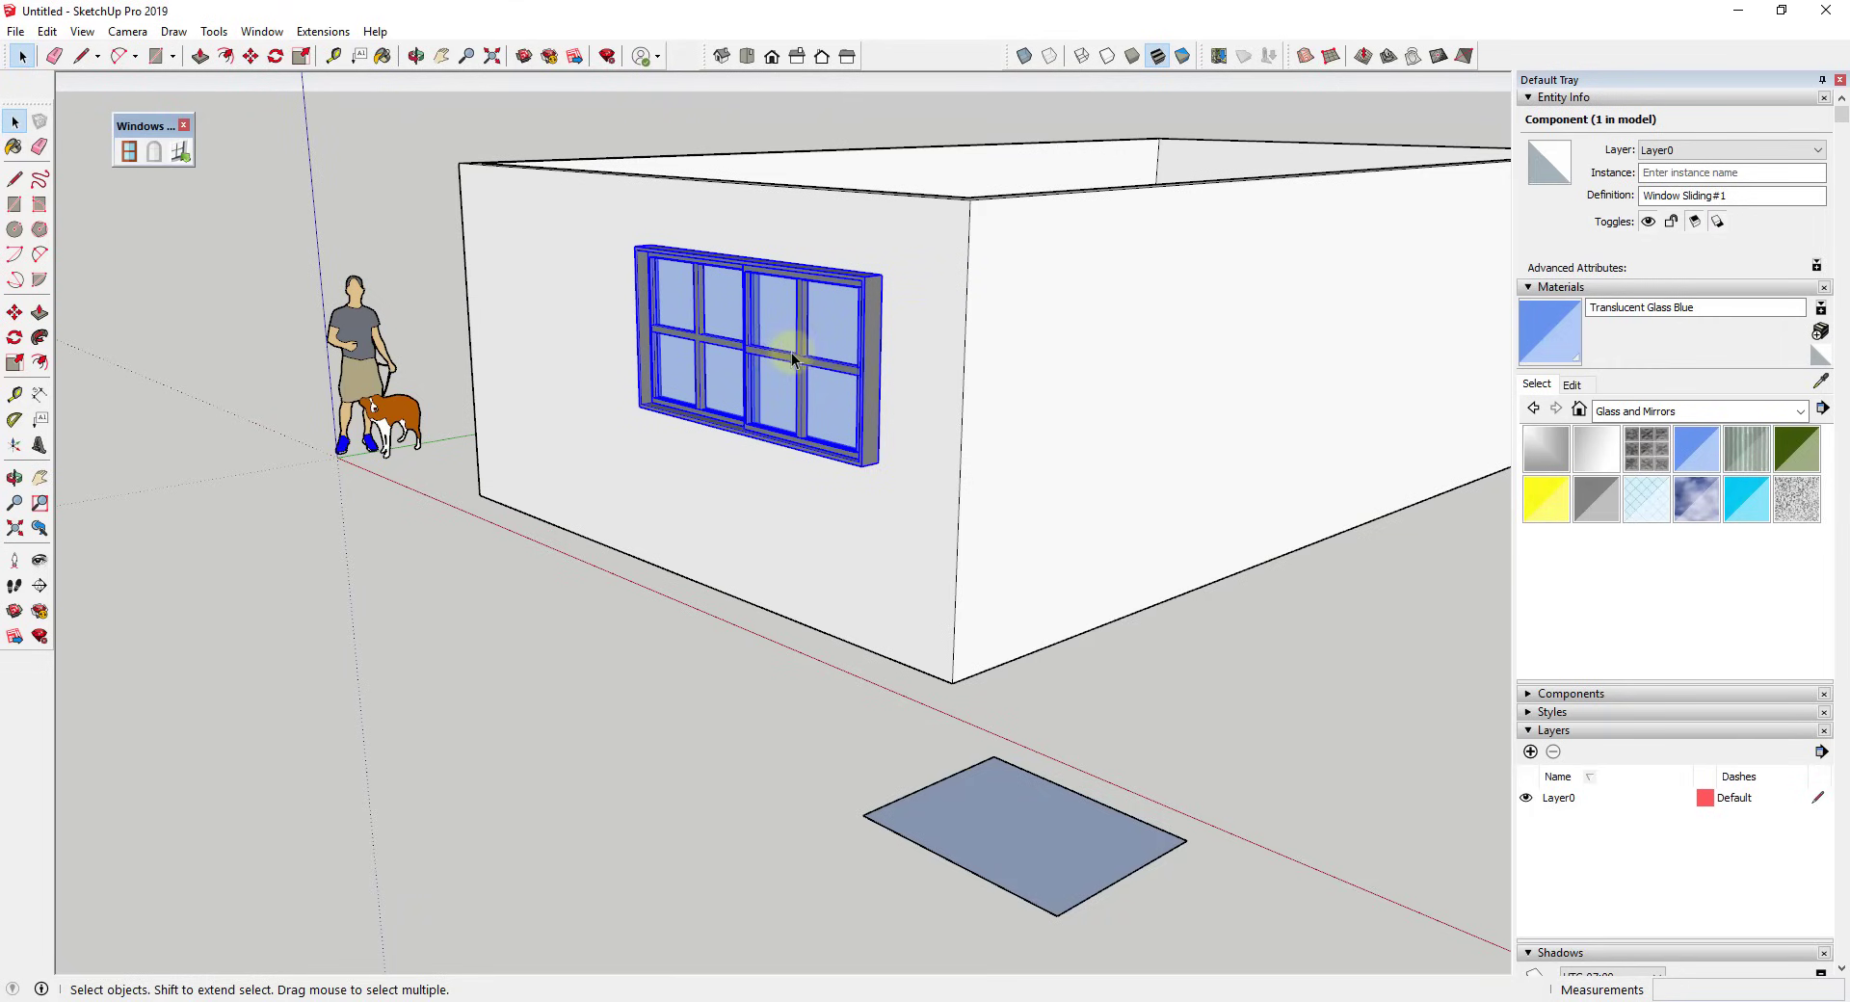
left_click(179, 154)
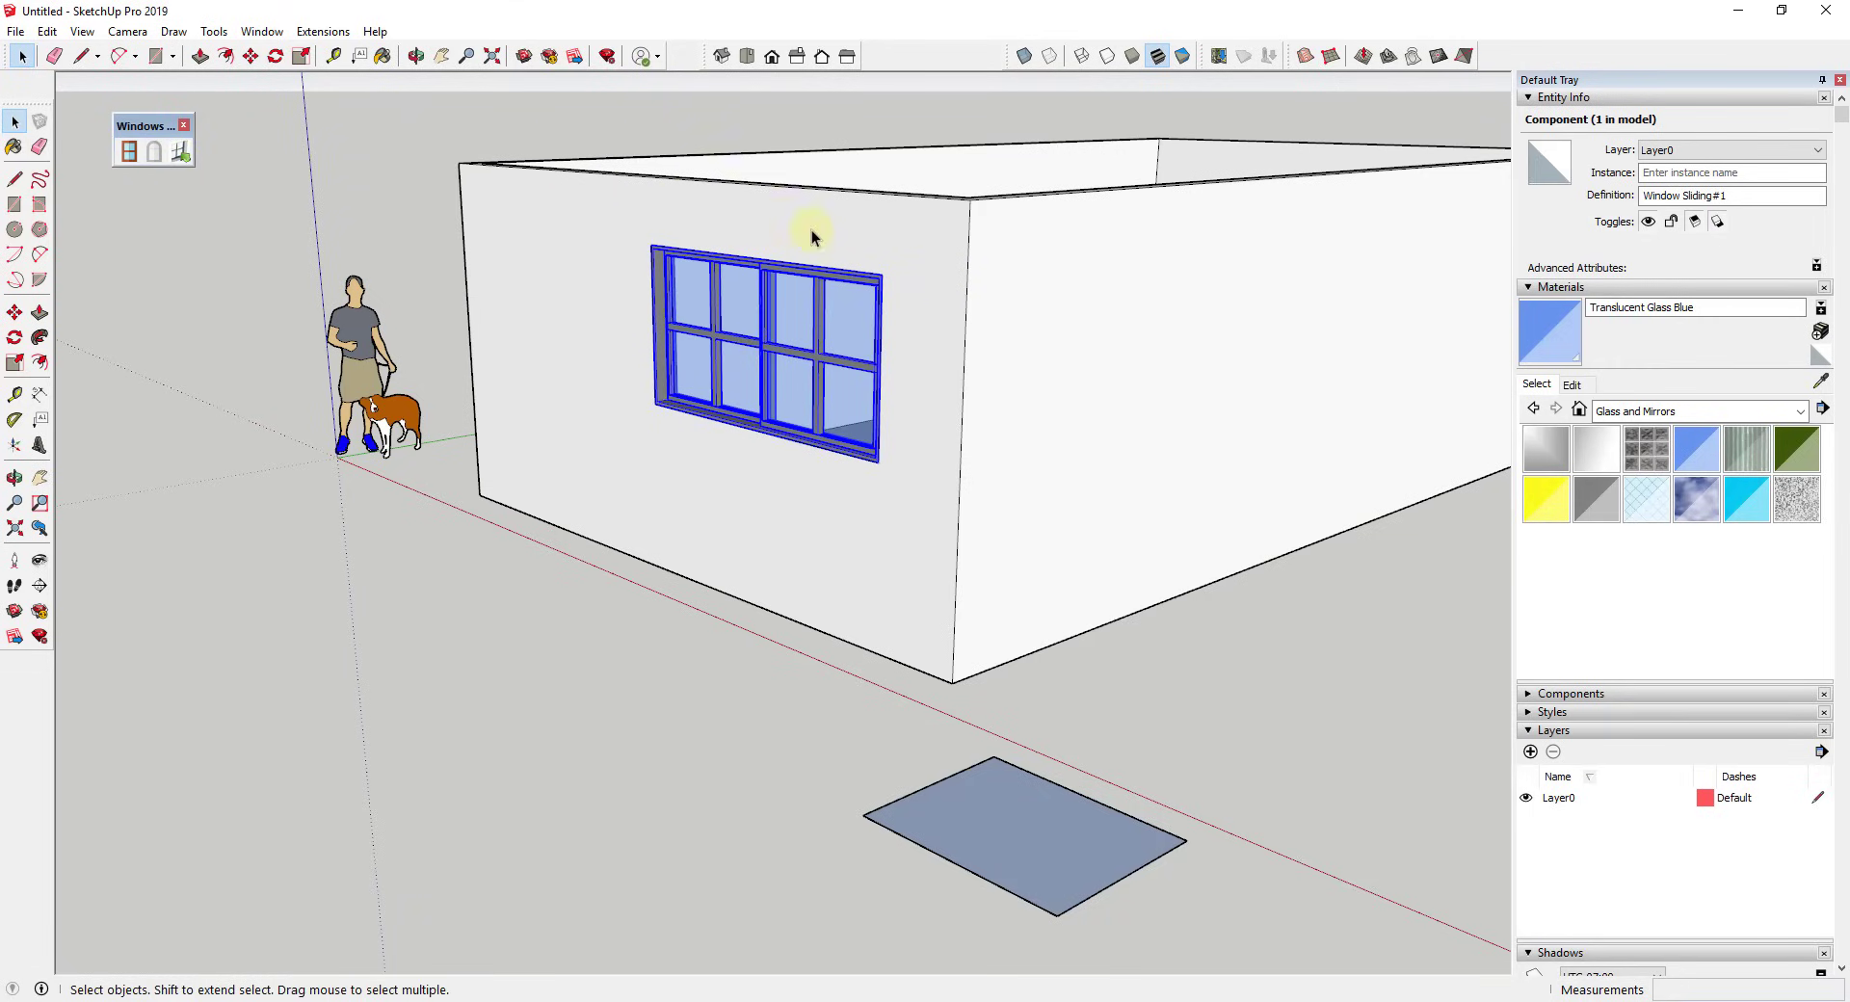
middle_click_drag(879, 272, 1123, 277)
scroll(847, 361, "up", 4)
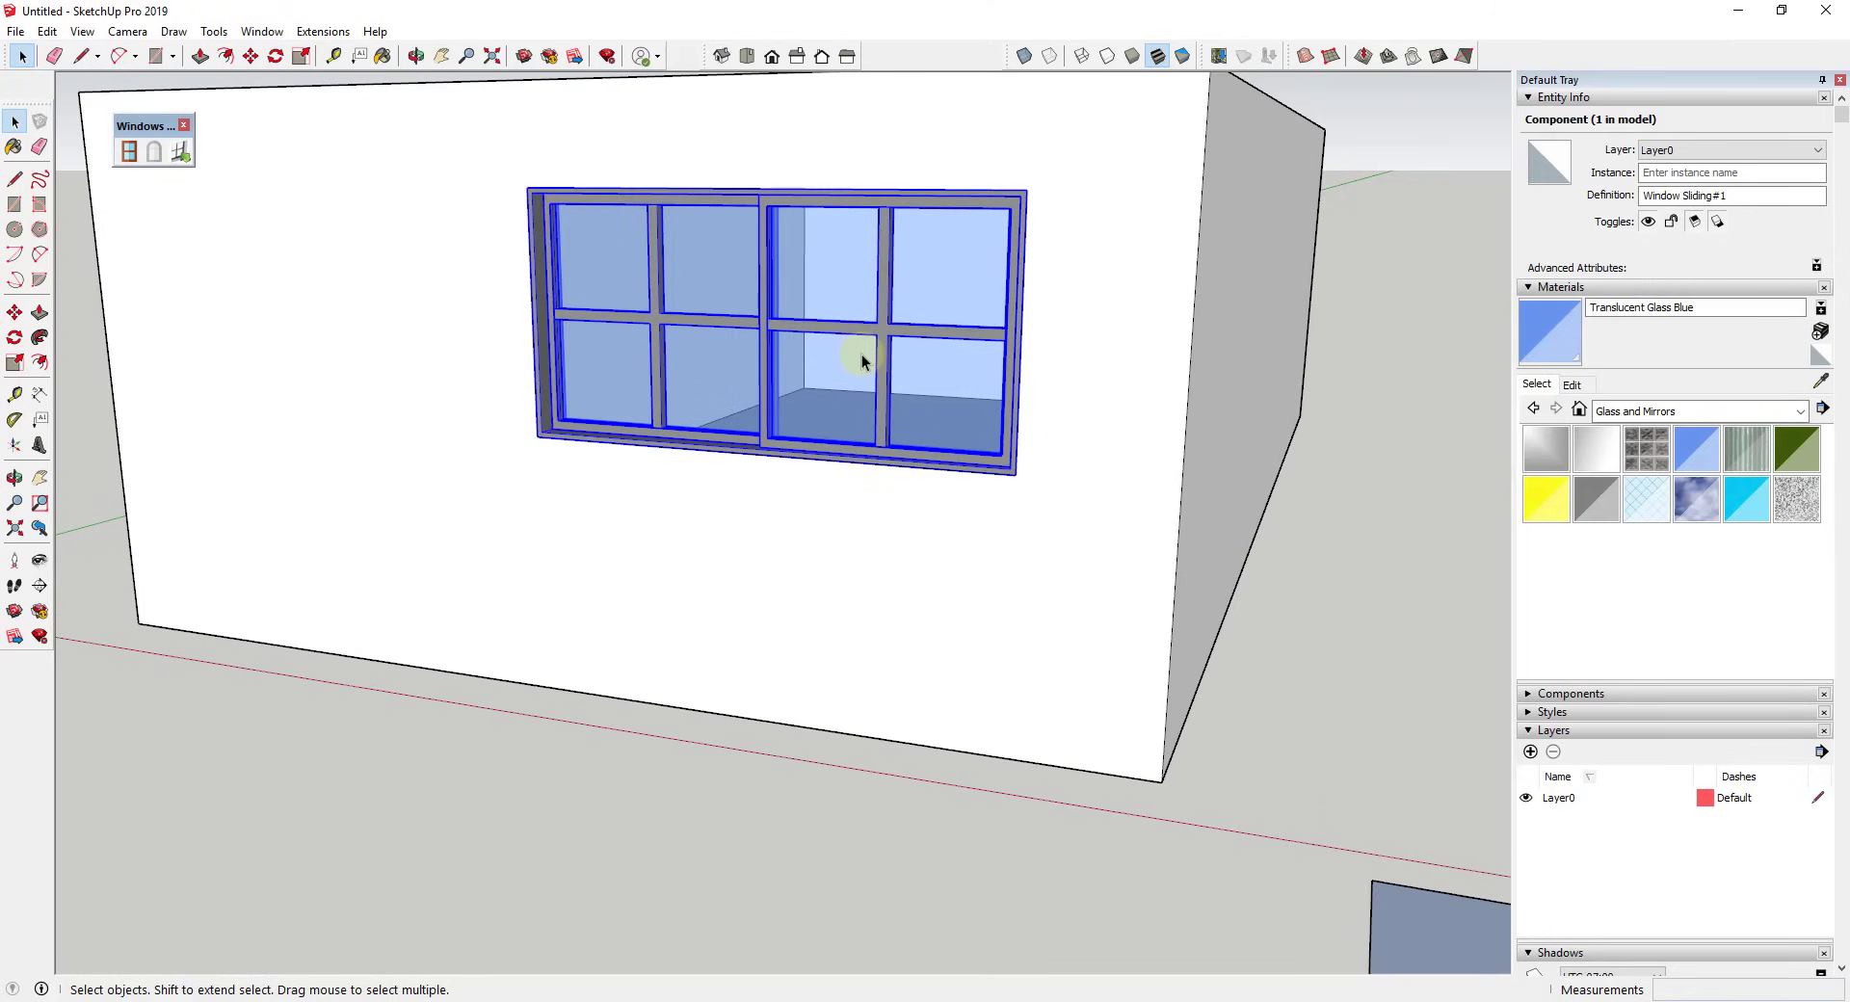
scroll(862, 355, "down", 3)
scroll(861, 355, "up", 1)
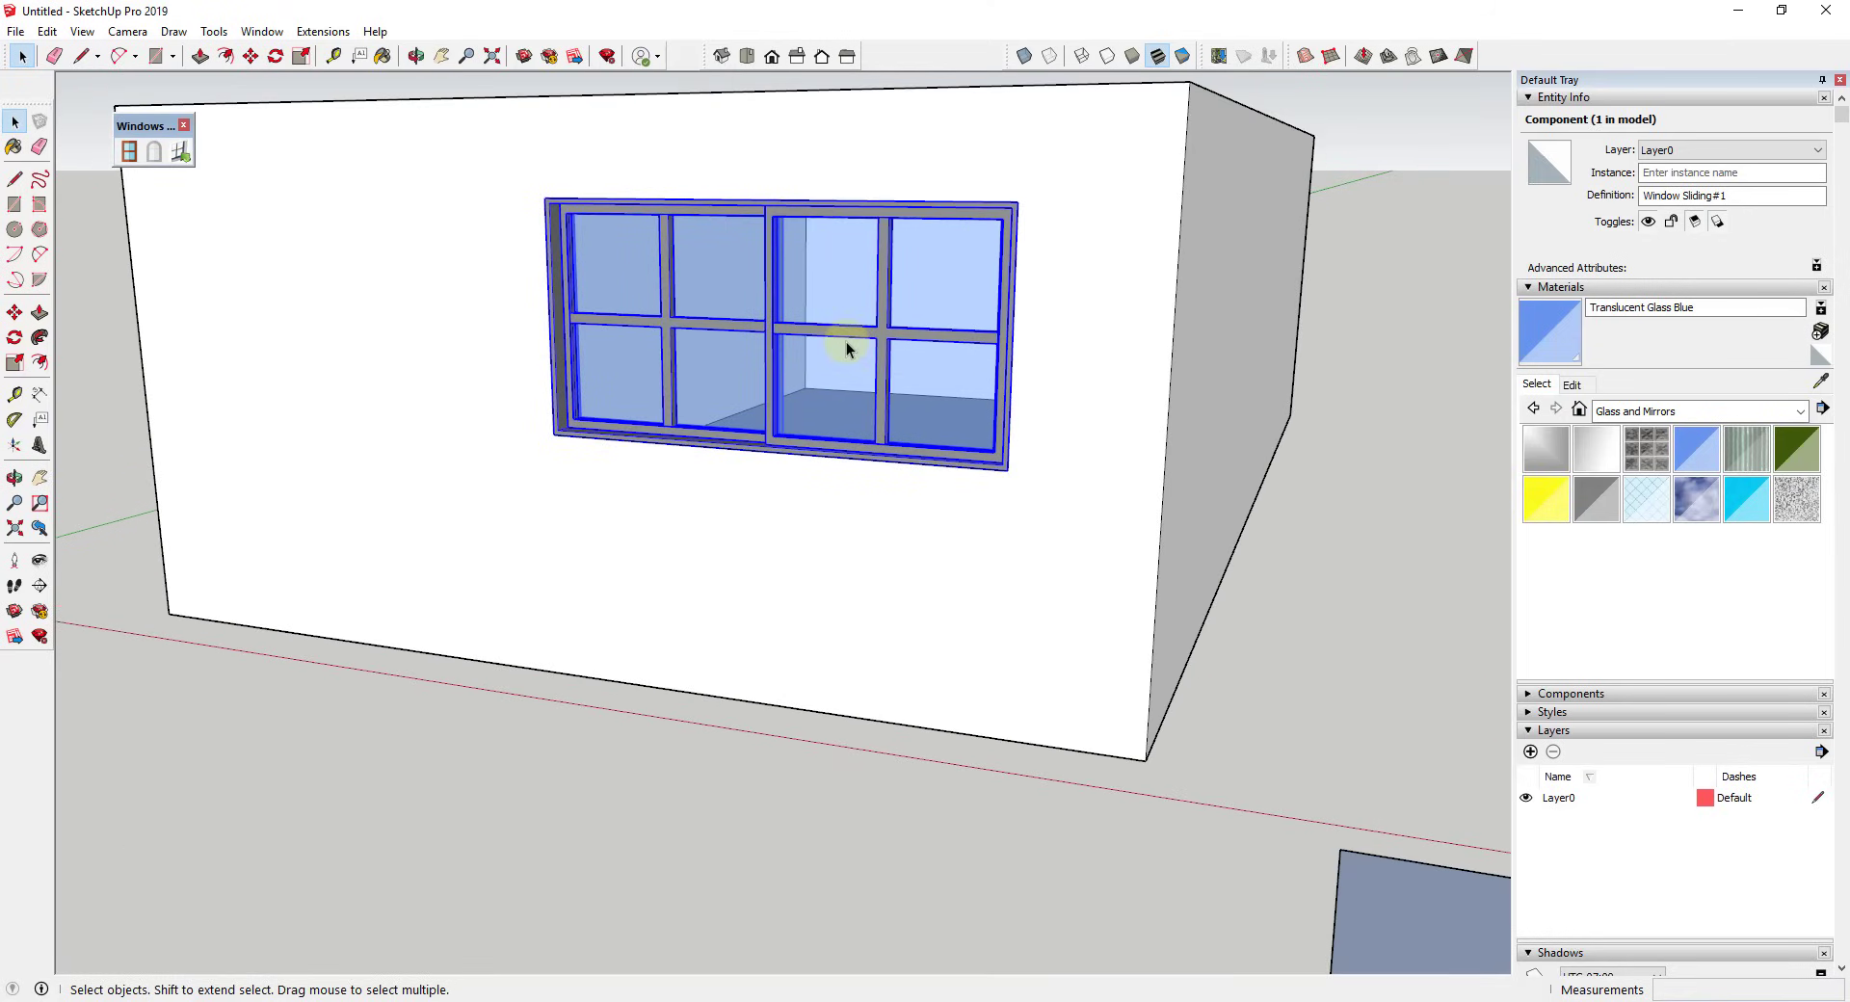
Try to cut the front wall again for the same sliding window.
middle_click_drag(983, 315, 893, 355)
left_click(182, 157)
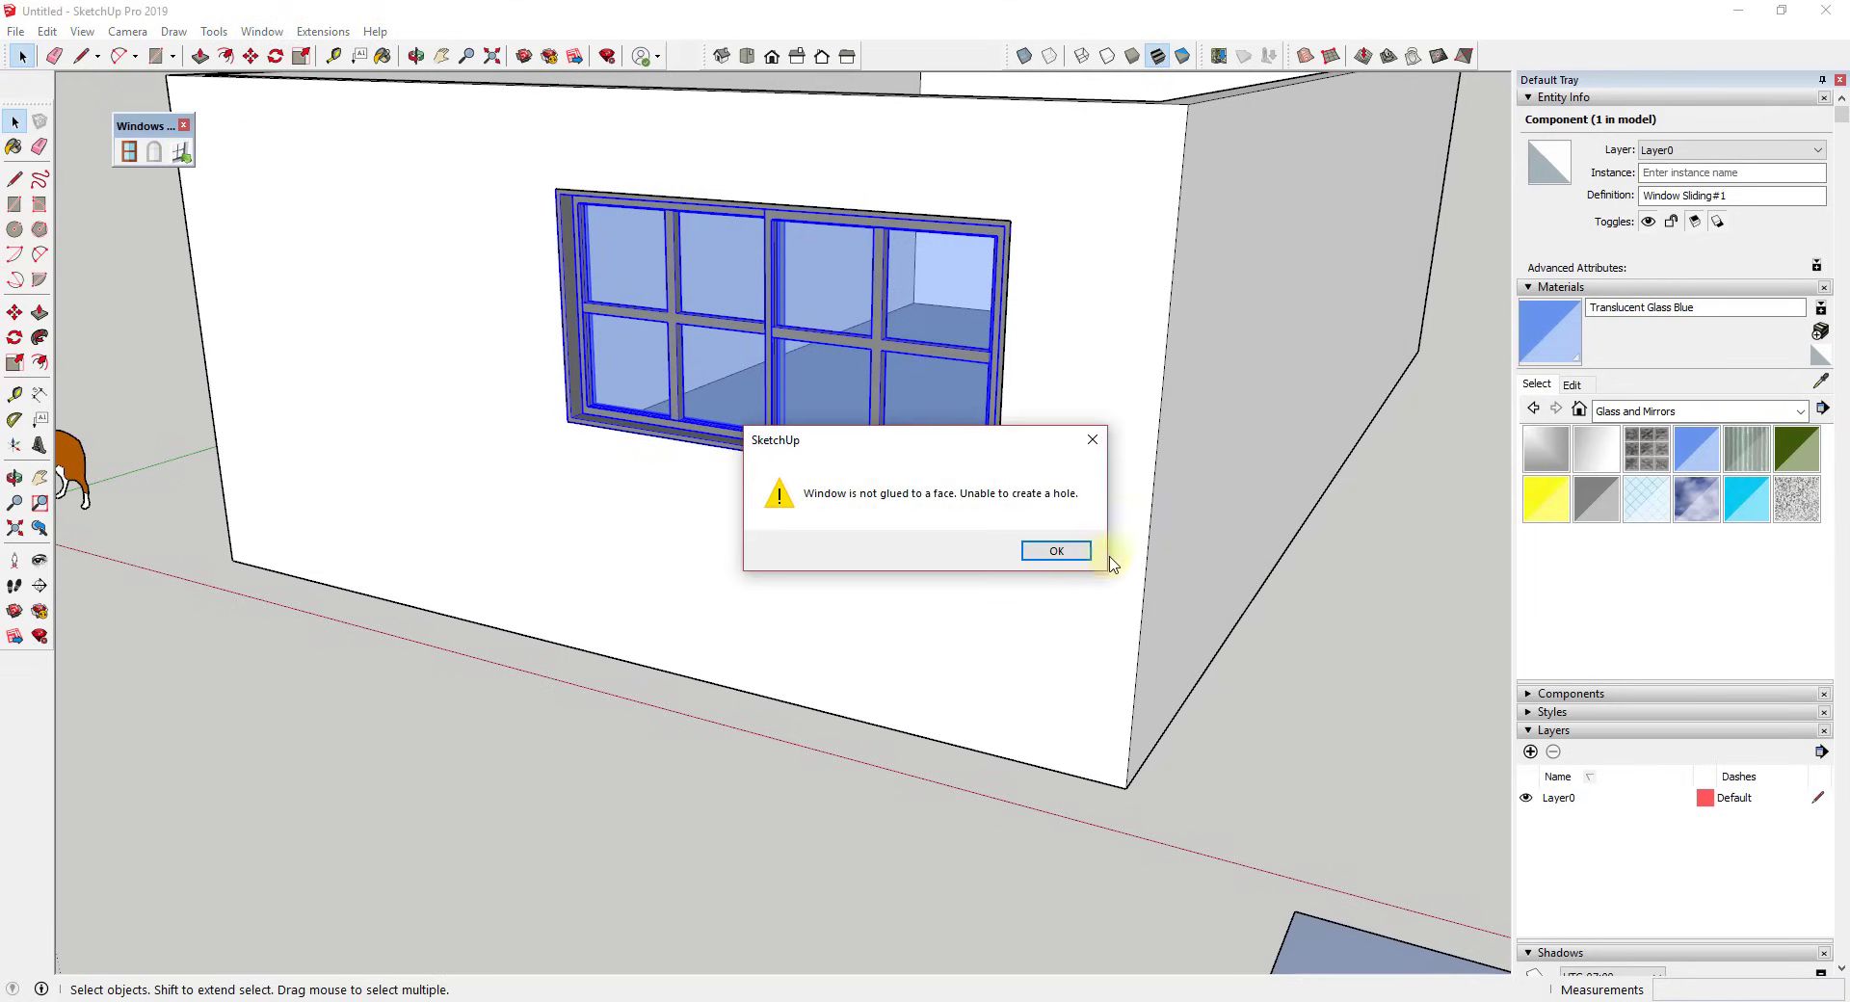
left_click(1057, 550)
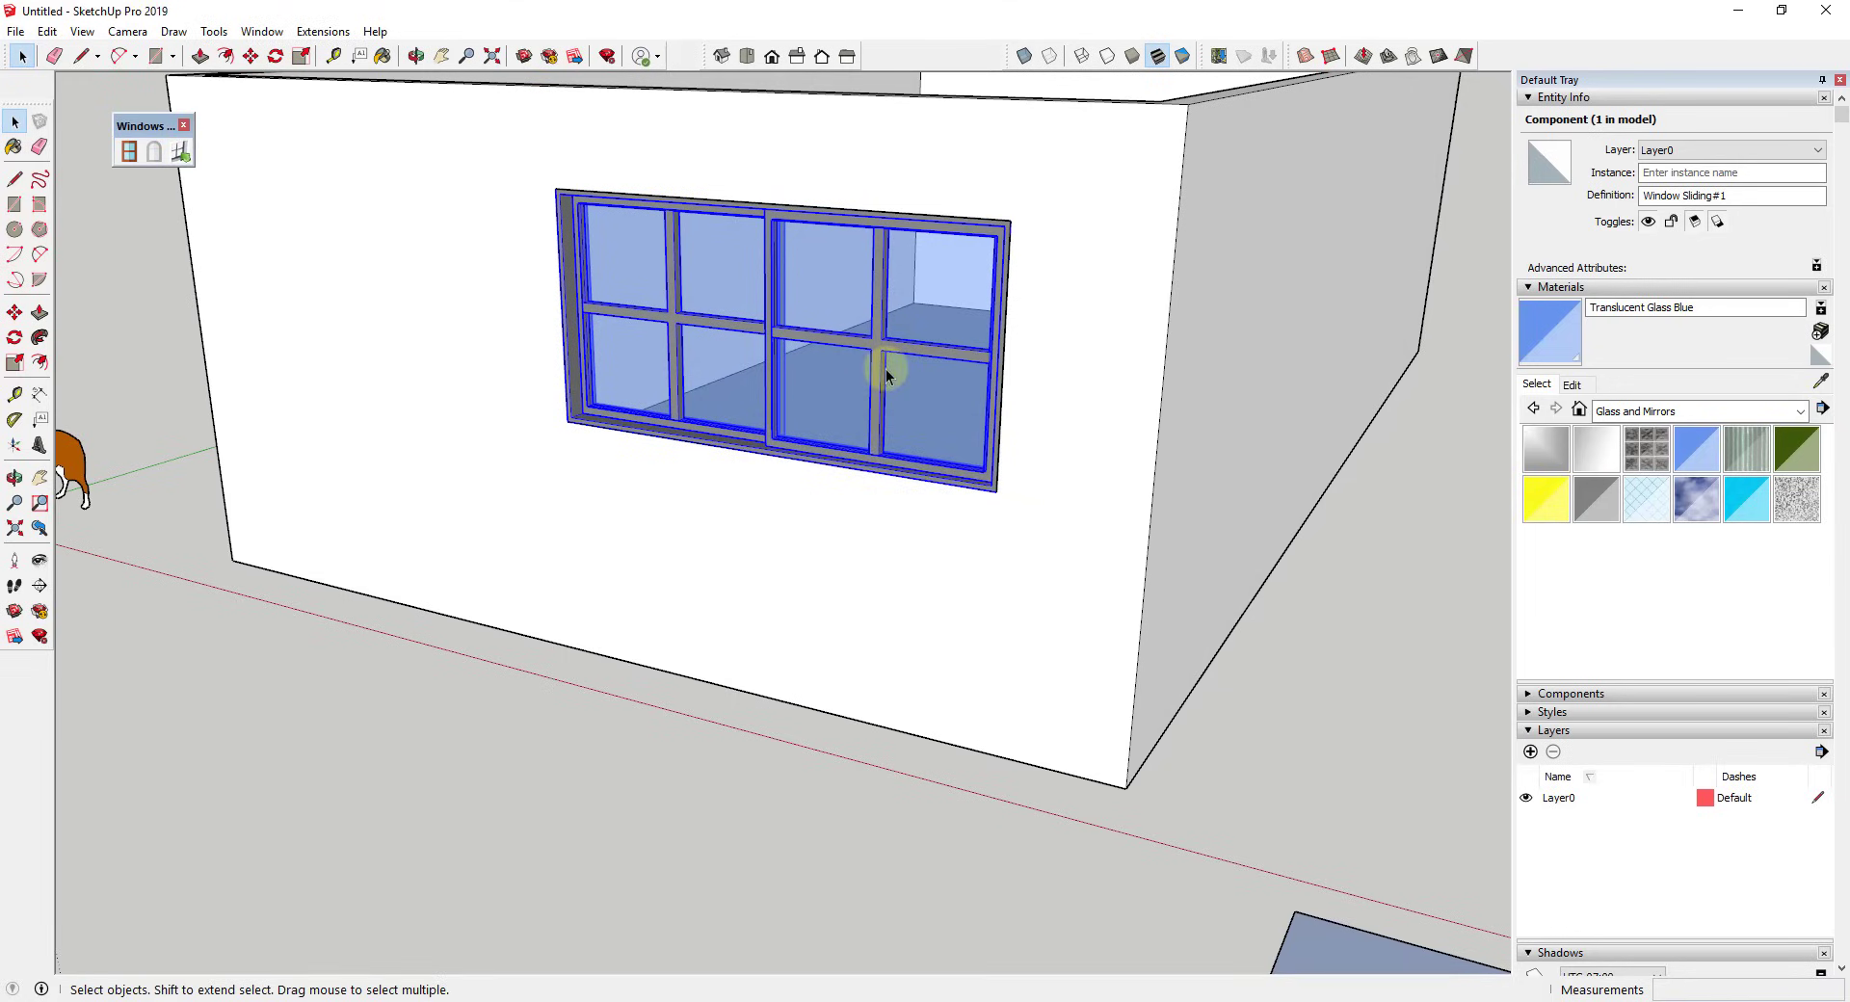
Move the sliding window sideways along the front wall and shift its opening to match the window's position.
key("m")
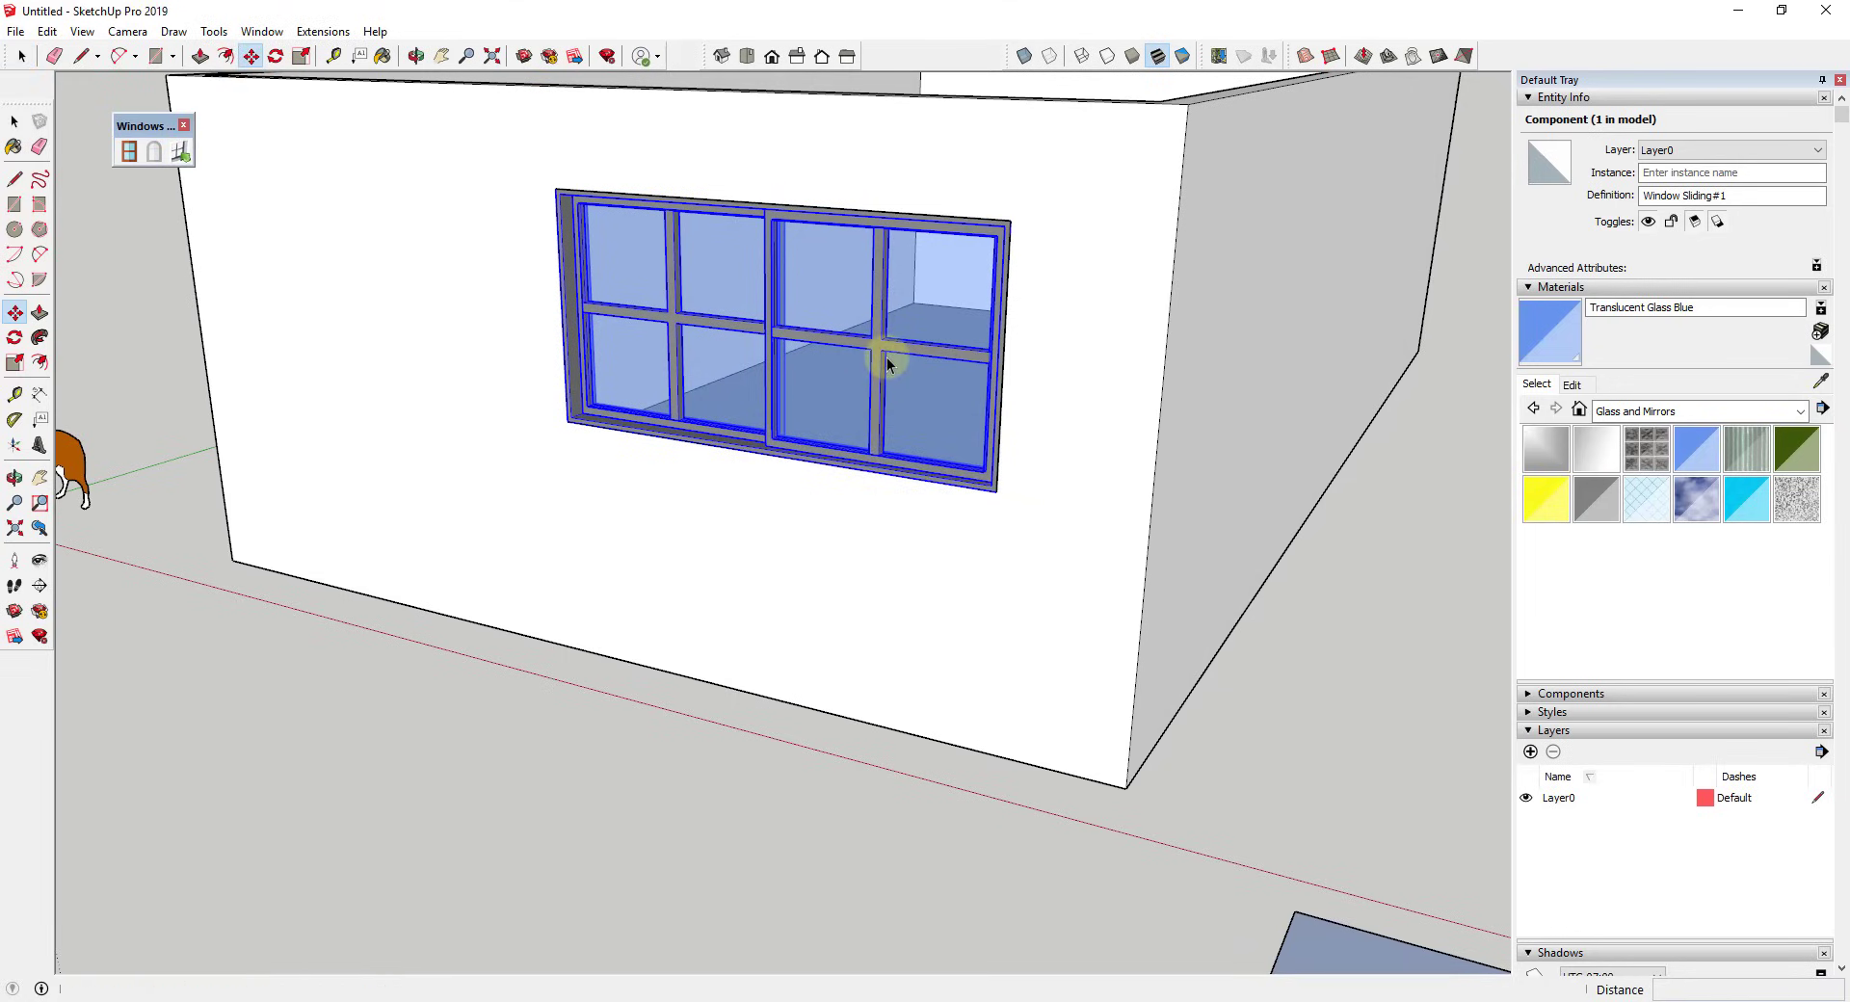
left_click_drag(888, 364, 652, 317)
key("space")
left_click_drag(485, 162, 1054, 517)
key("m")
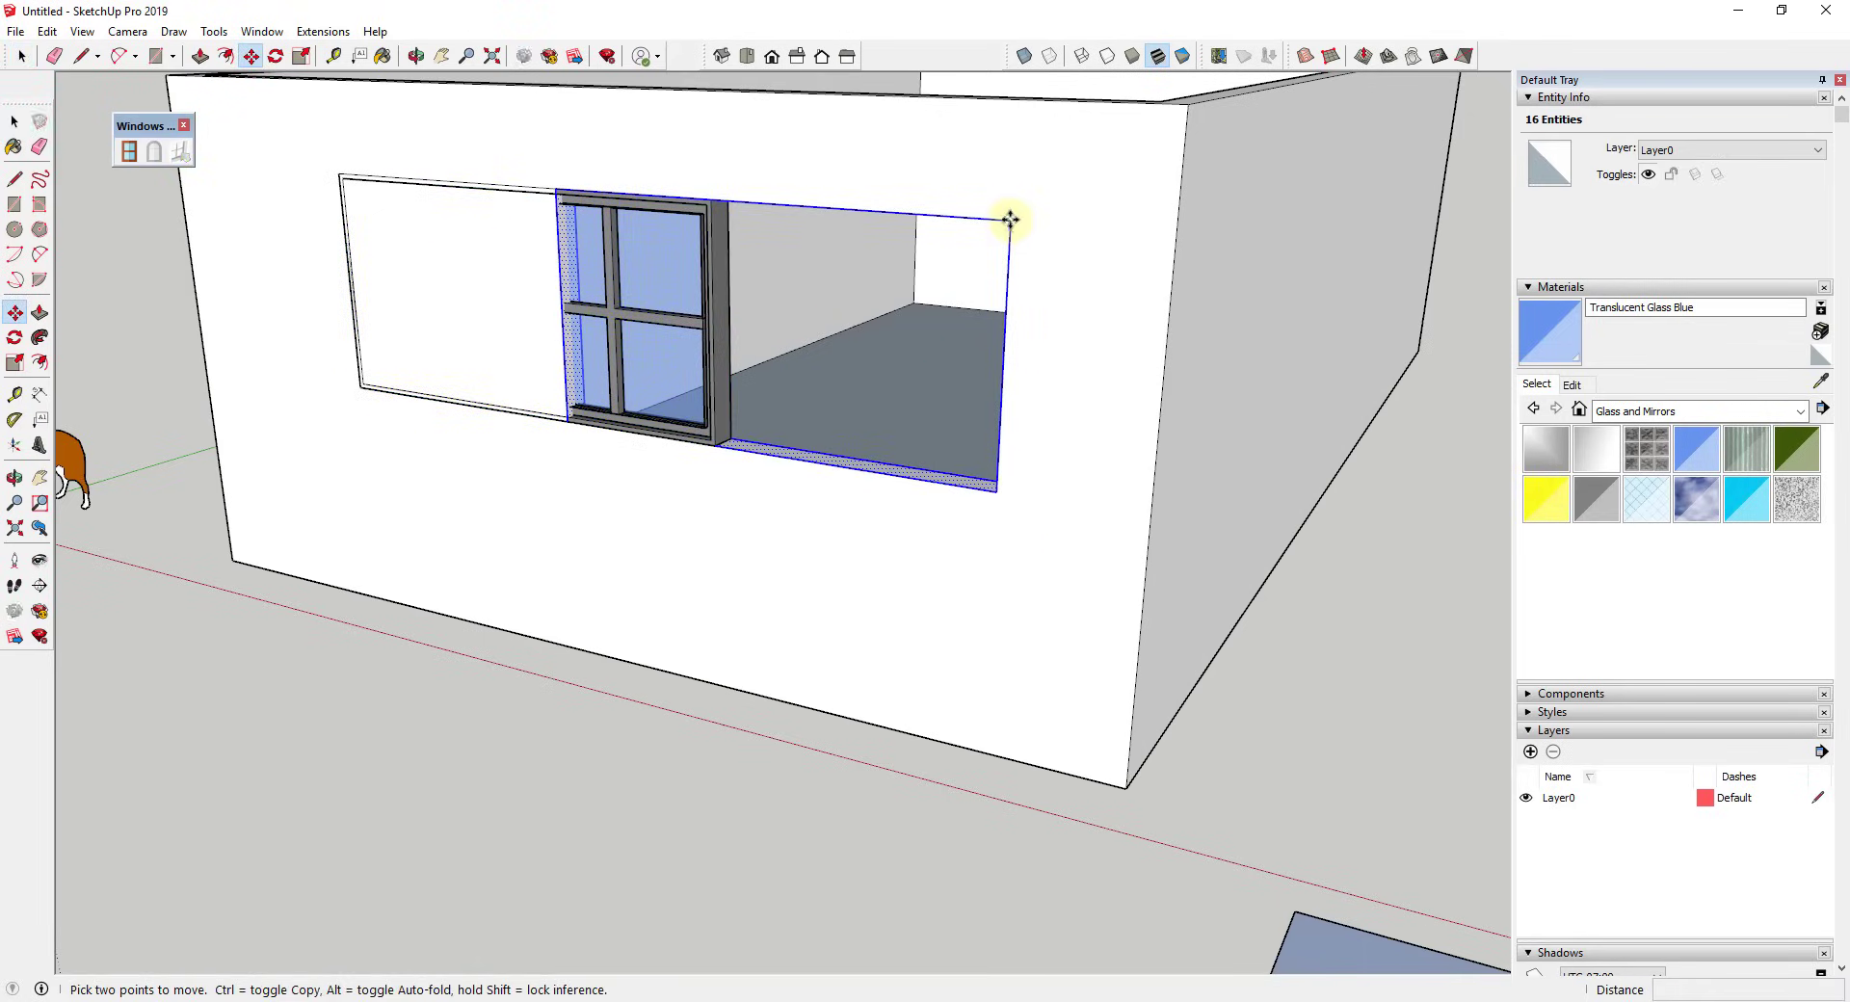
left_click_drag(945, 220, 711, 199)
key("space")
scroll(752, 366, "down", 5)
middle_click_drag(951, 419, 992, 298)
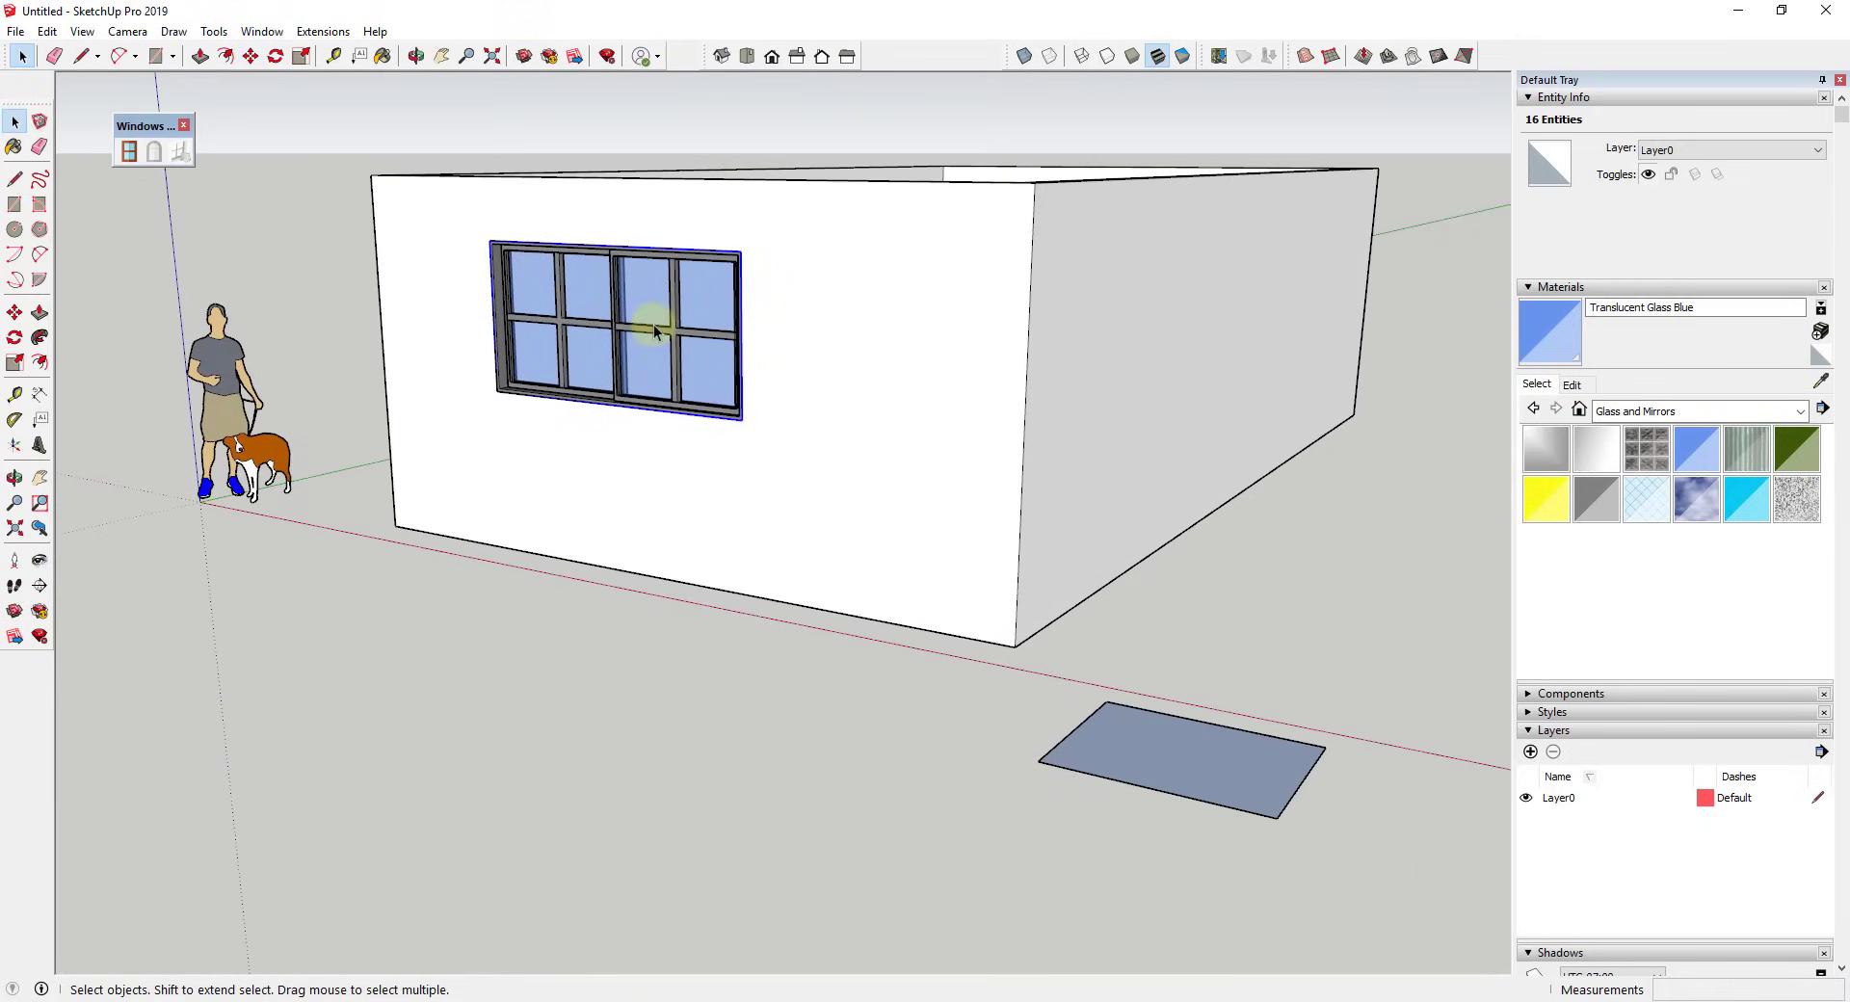
left_click(589, 318)
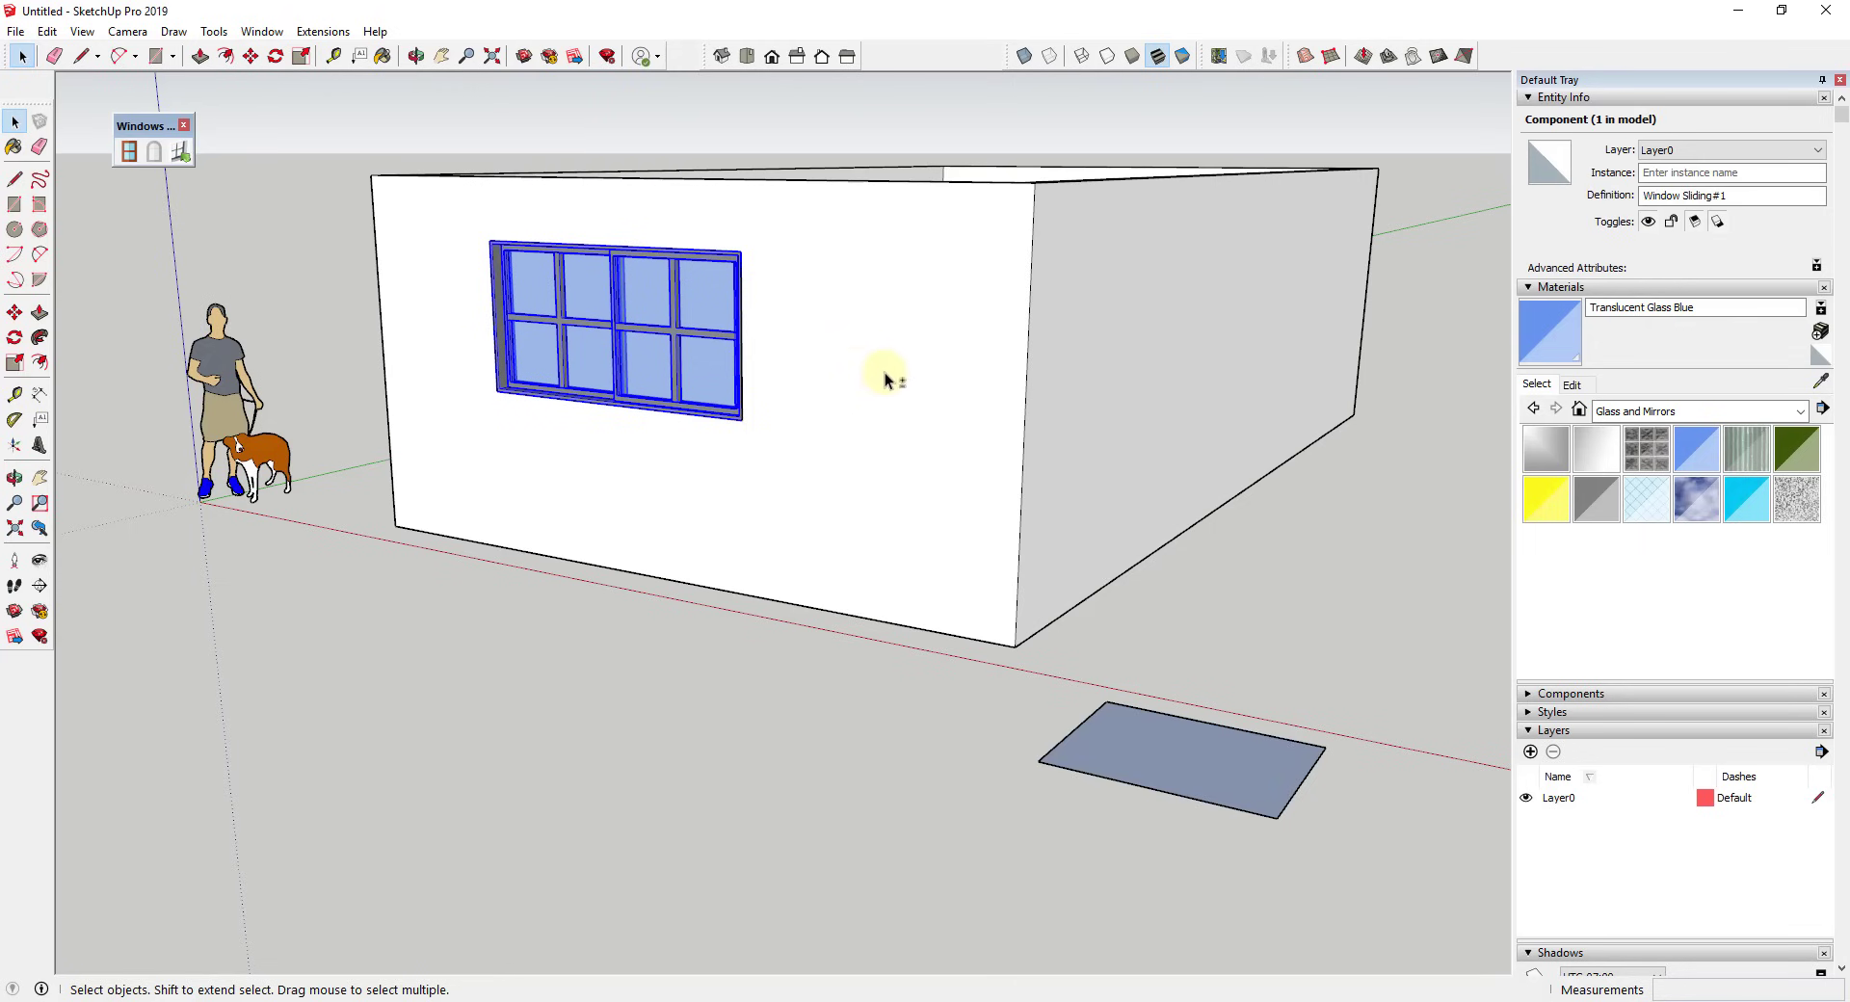
middle_click_drag(885, 378, 756, 430)
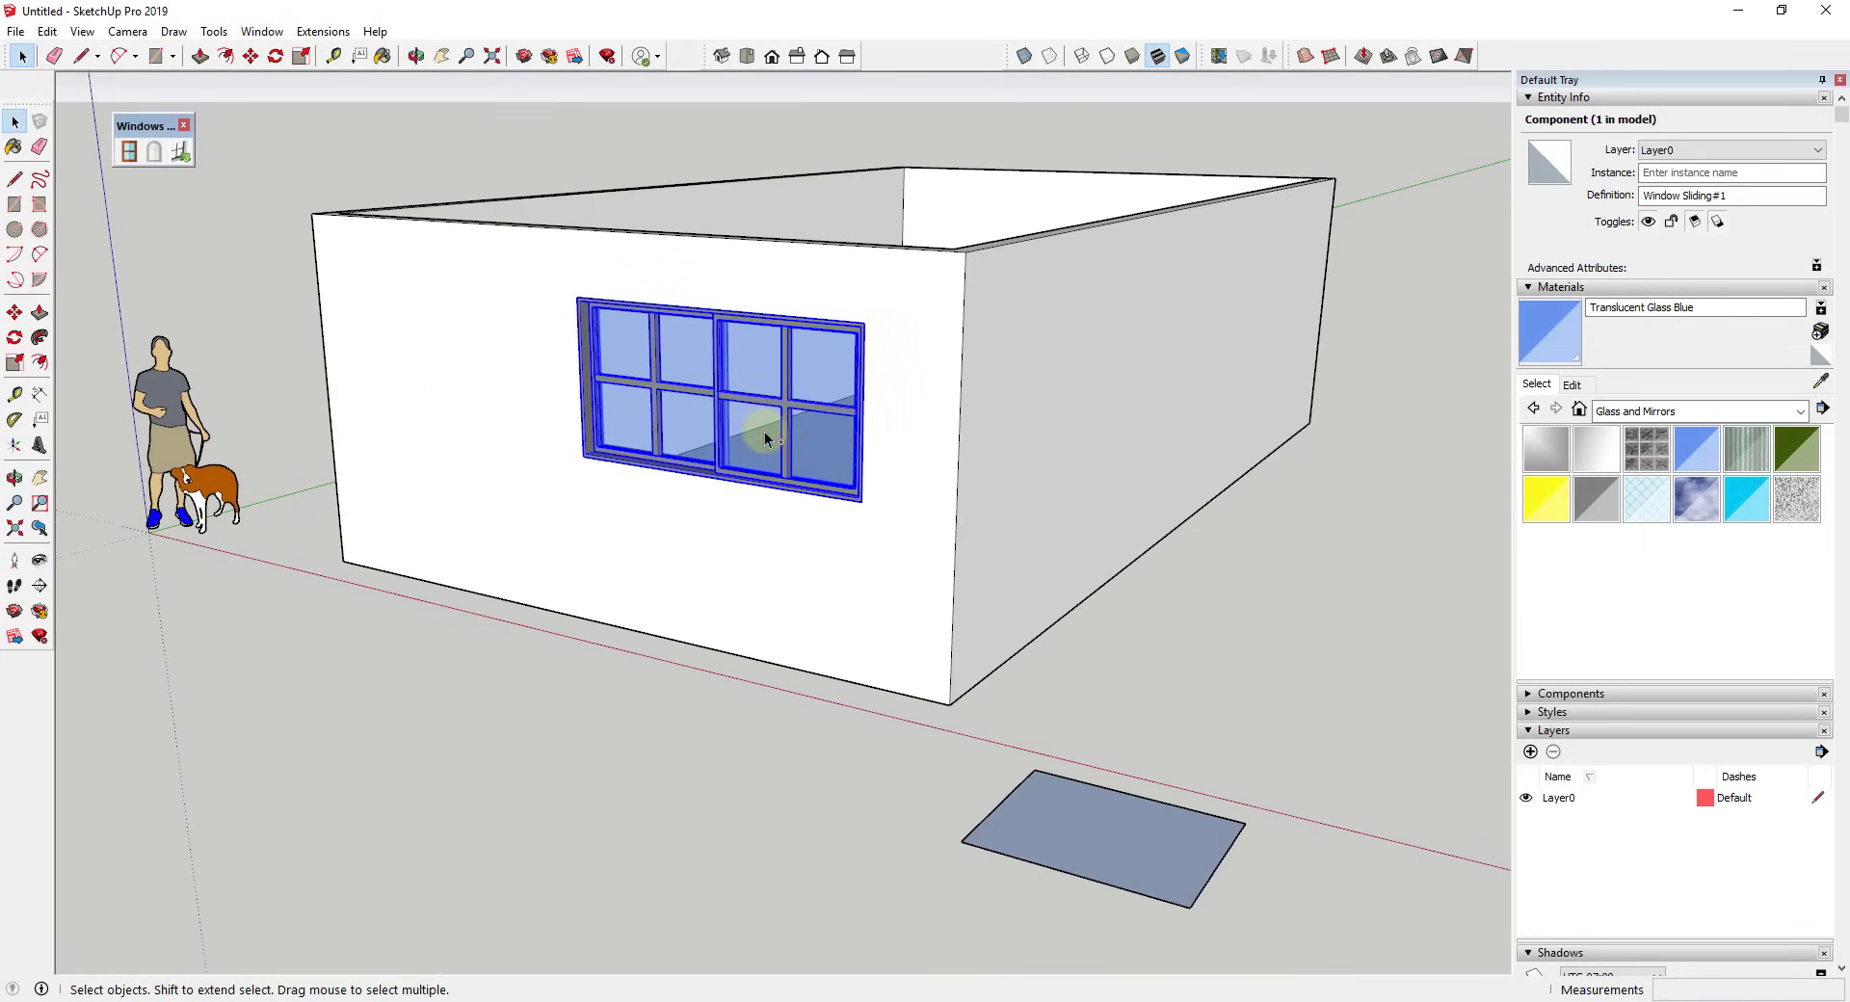
Select all the connected building walls and make them a group.
triple_click(909, 415)
right_click(910, 422)
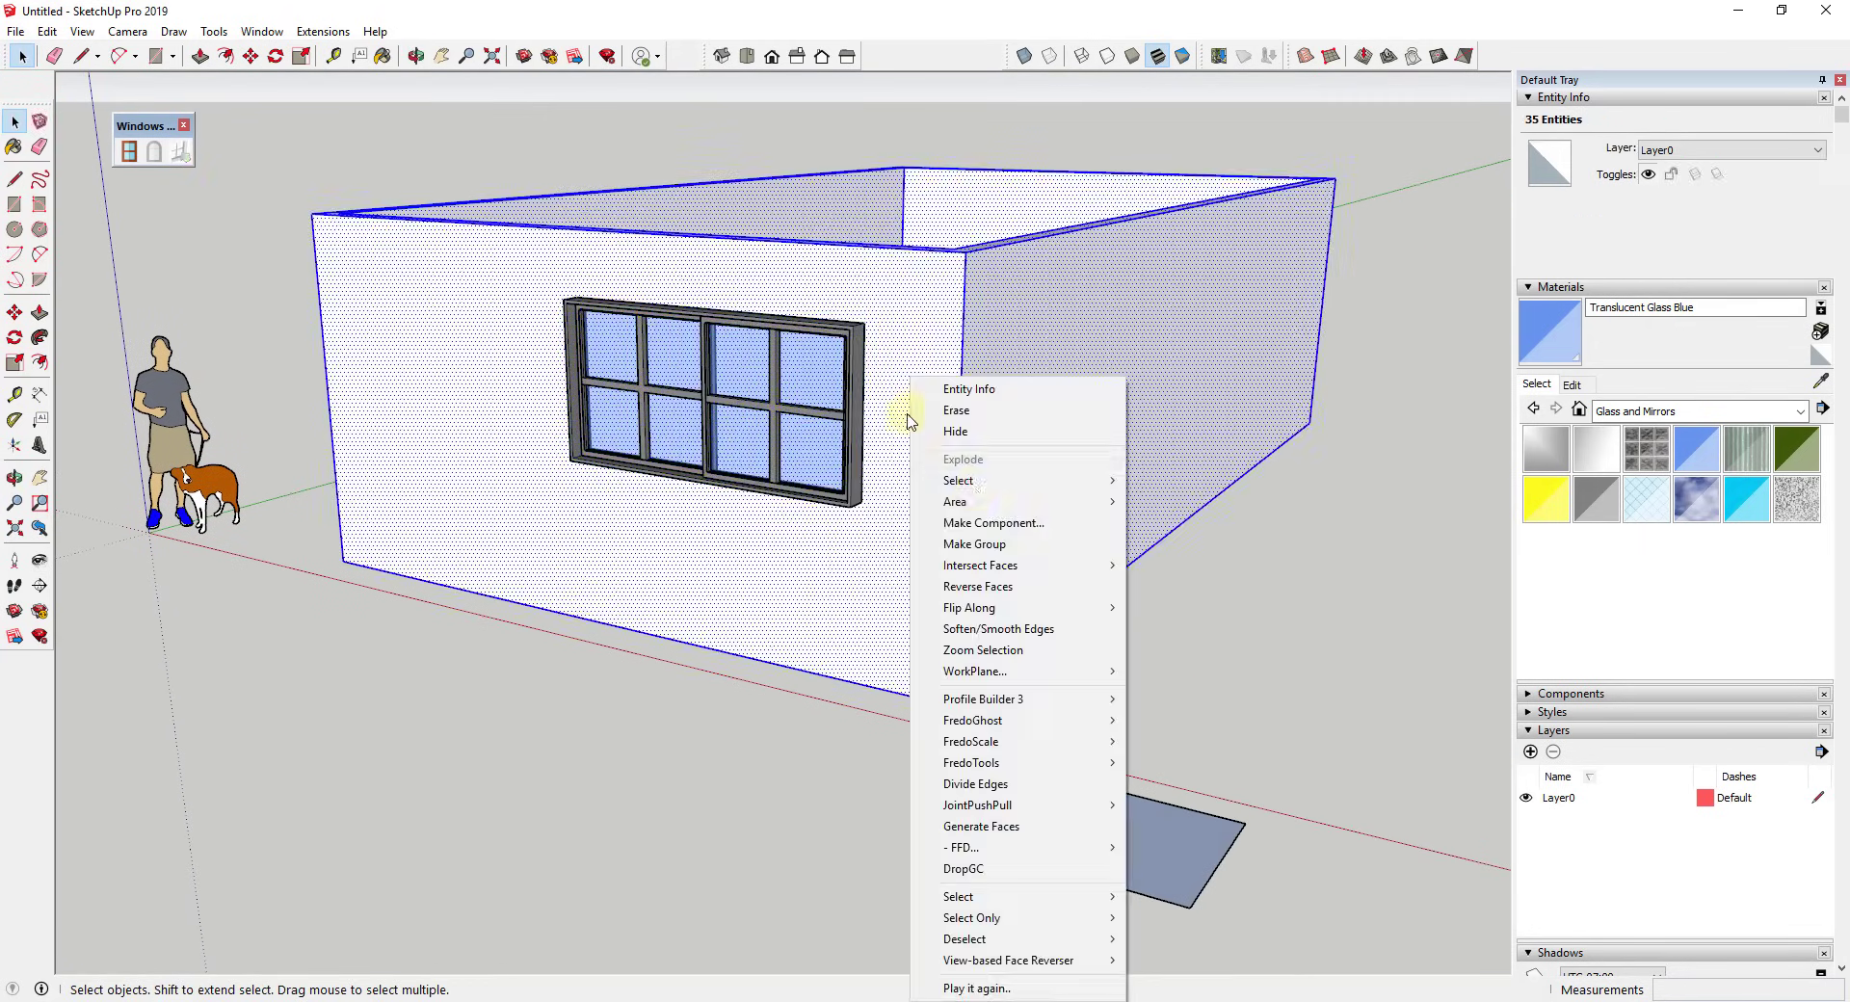
left_click(988, 544)
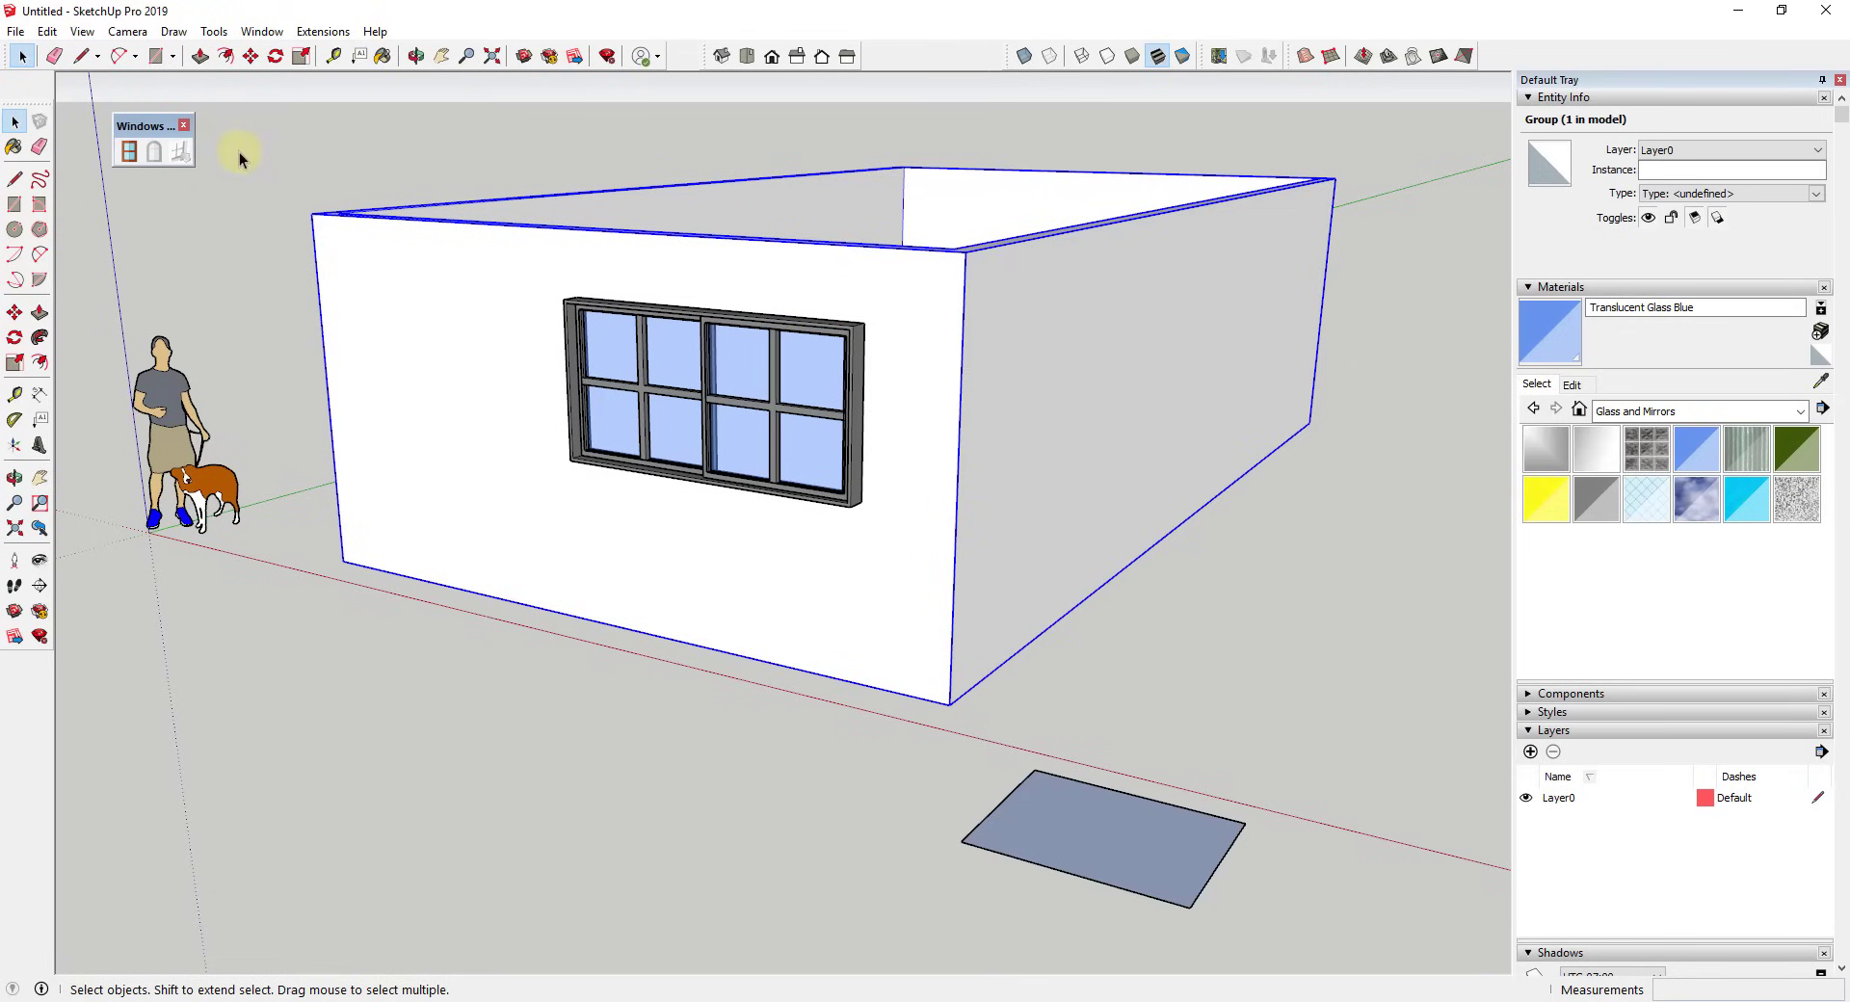
Try to cut the sliding window's opening in the grouped walls, deleting the window to check the wall and undoing back to ungrouped walls.
left_click(659, 353)
left_click(159, 156)
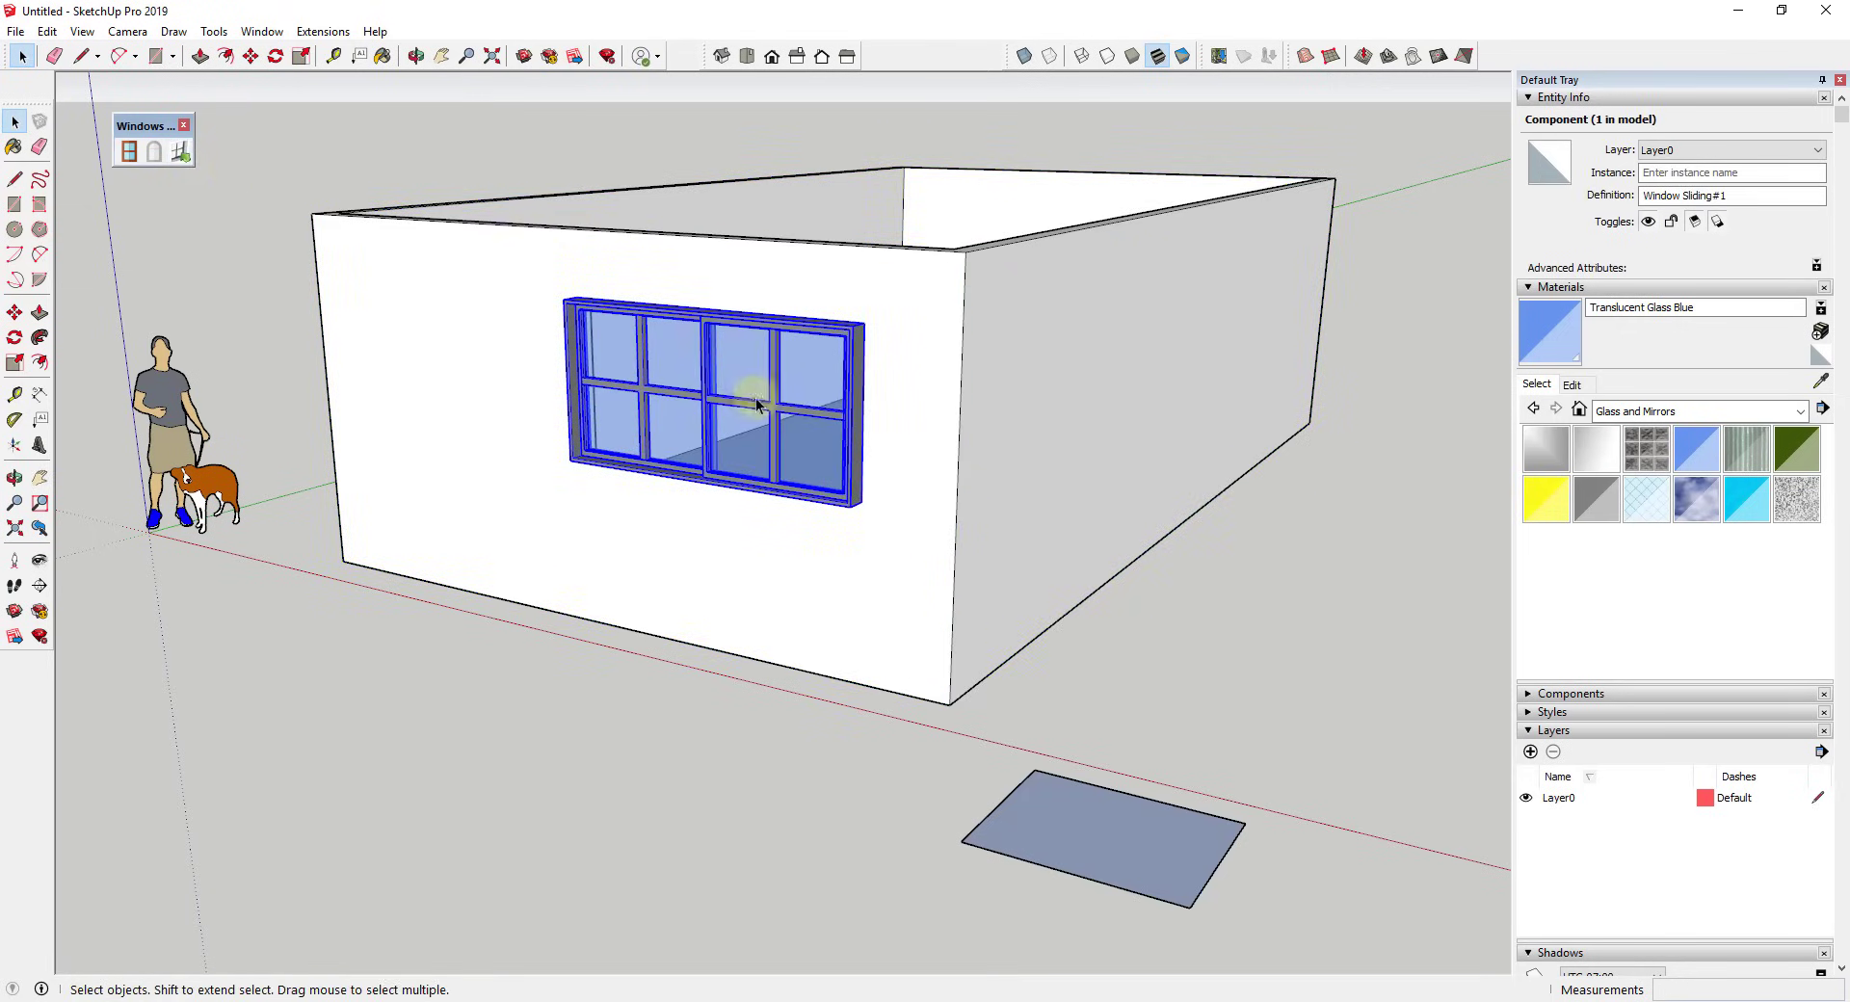
scroll(754, 397, "up", 3)
middle_click_drag(753, 397, 694, 433)
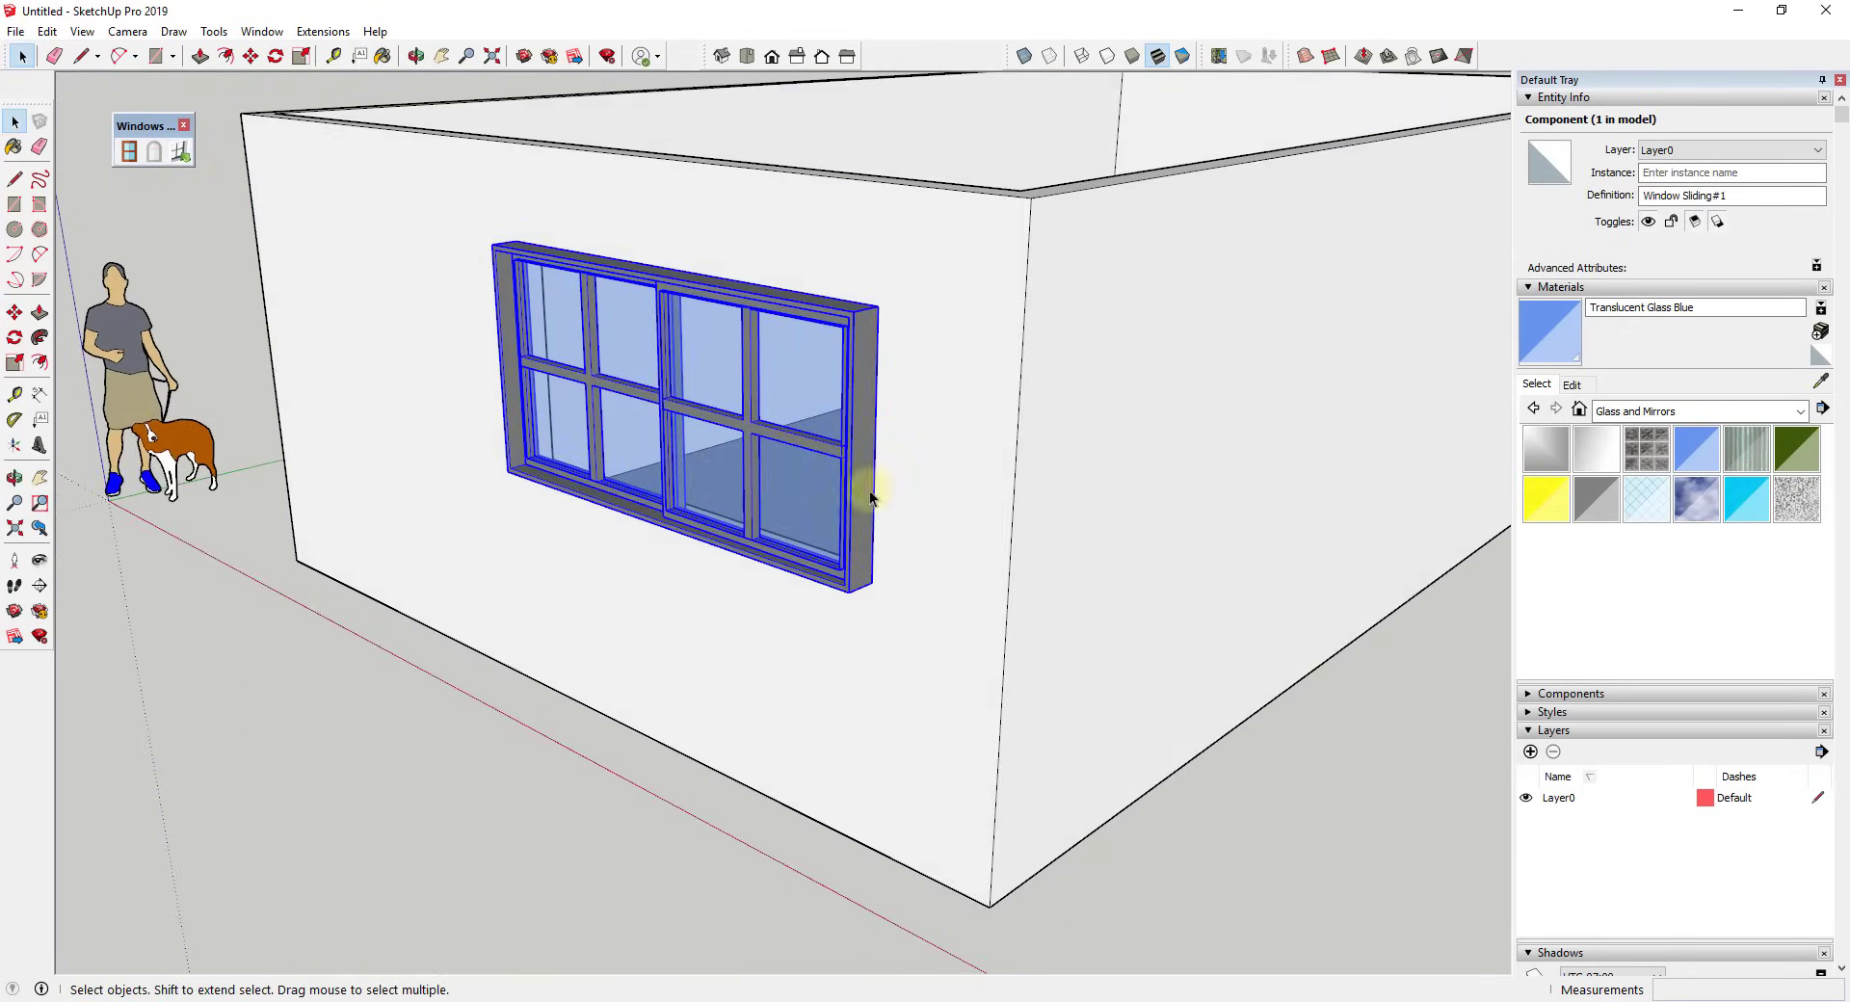
middle_click_drag(951, 491, 1200, 302)
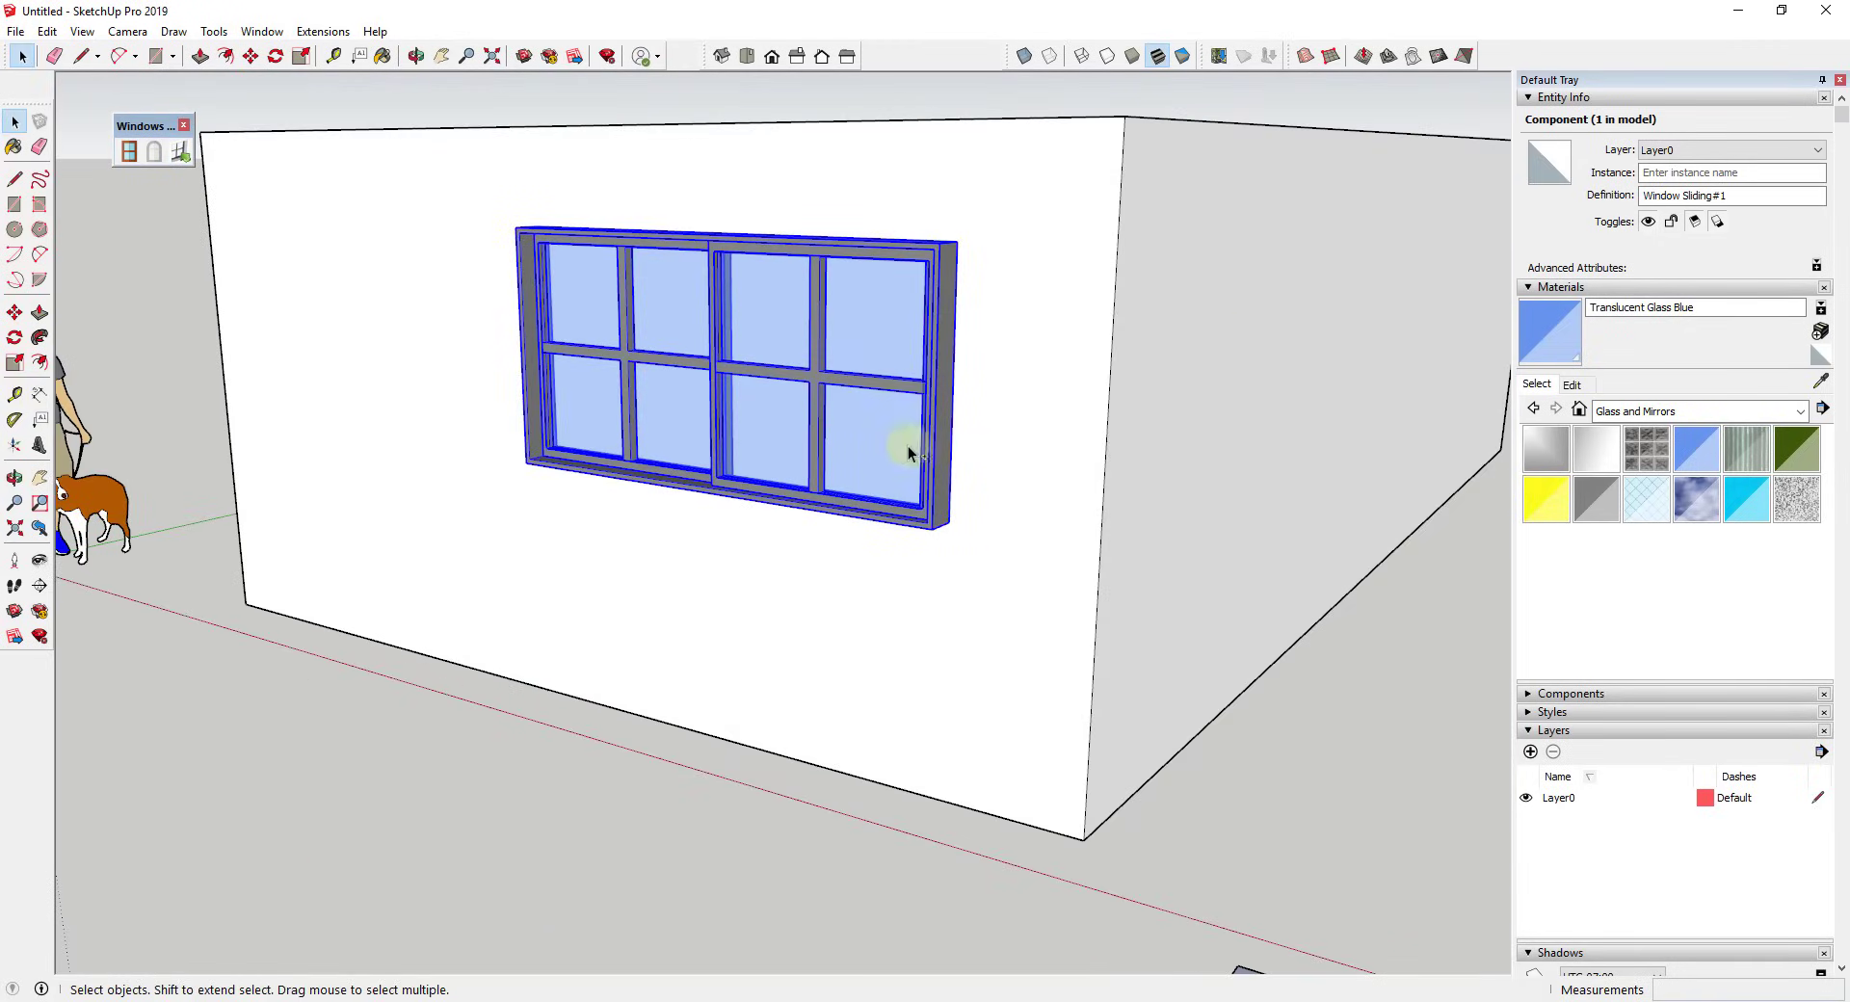
key("Delete")
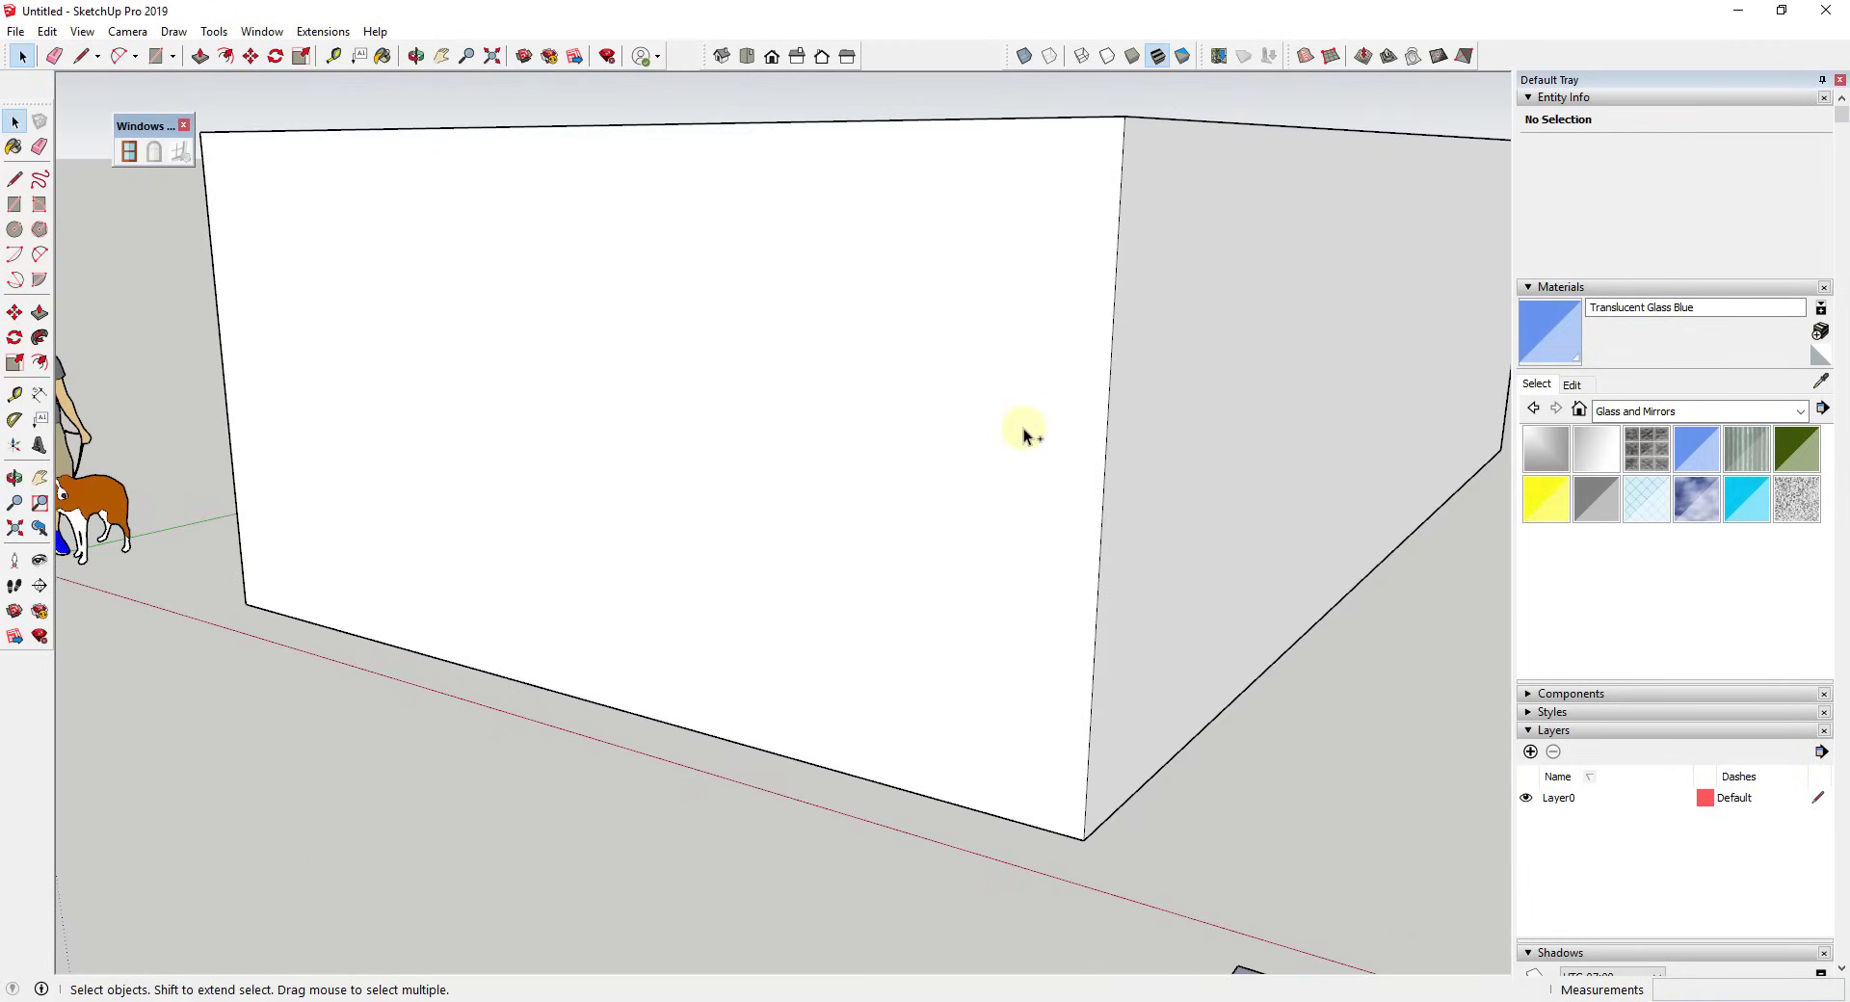
key("ctrl+z")
Select the sliding window and cut its opening through the ungrouped front wall.
left_click(1020, 426)
left_click(894, 384)
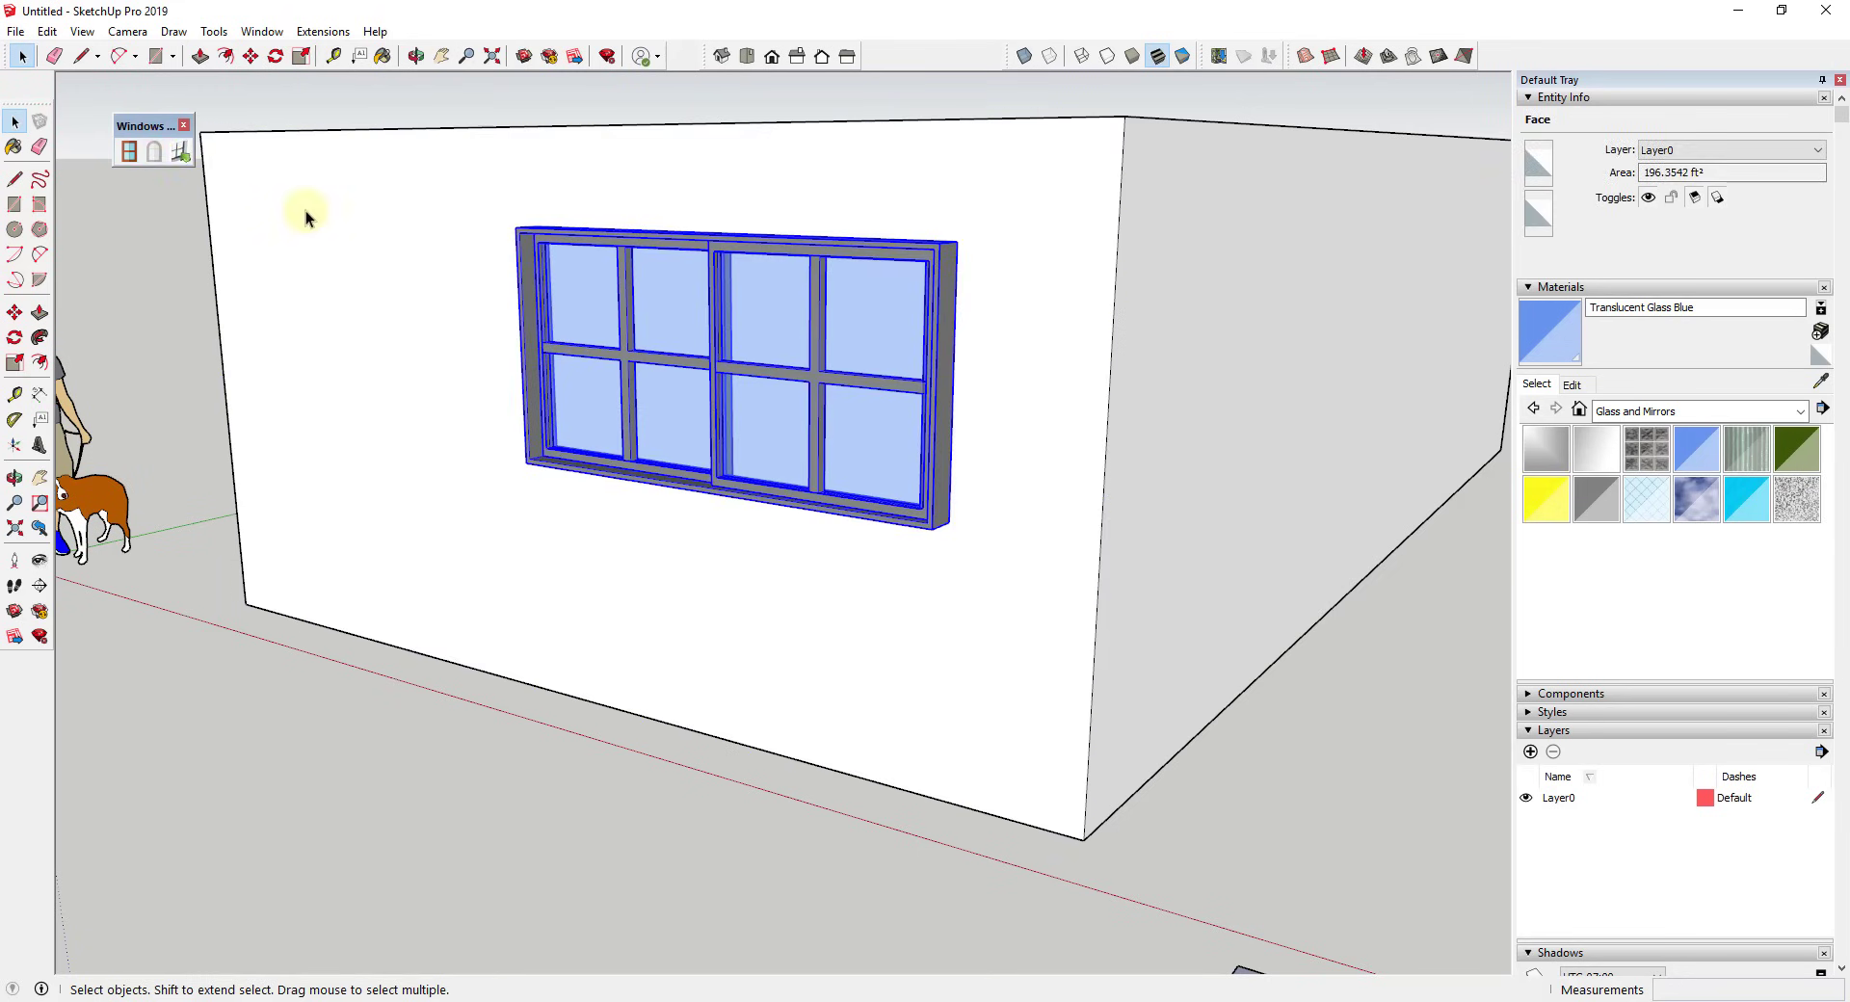
left_click(179, 151)
middle_click_drag(900, 298, 848, 371)
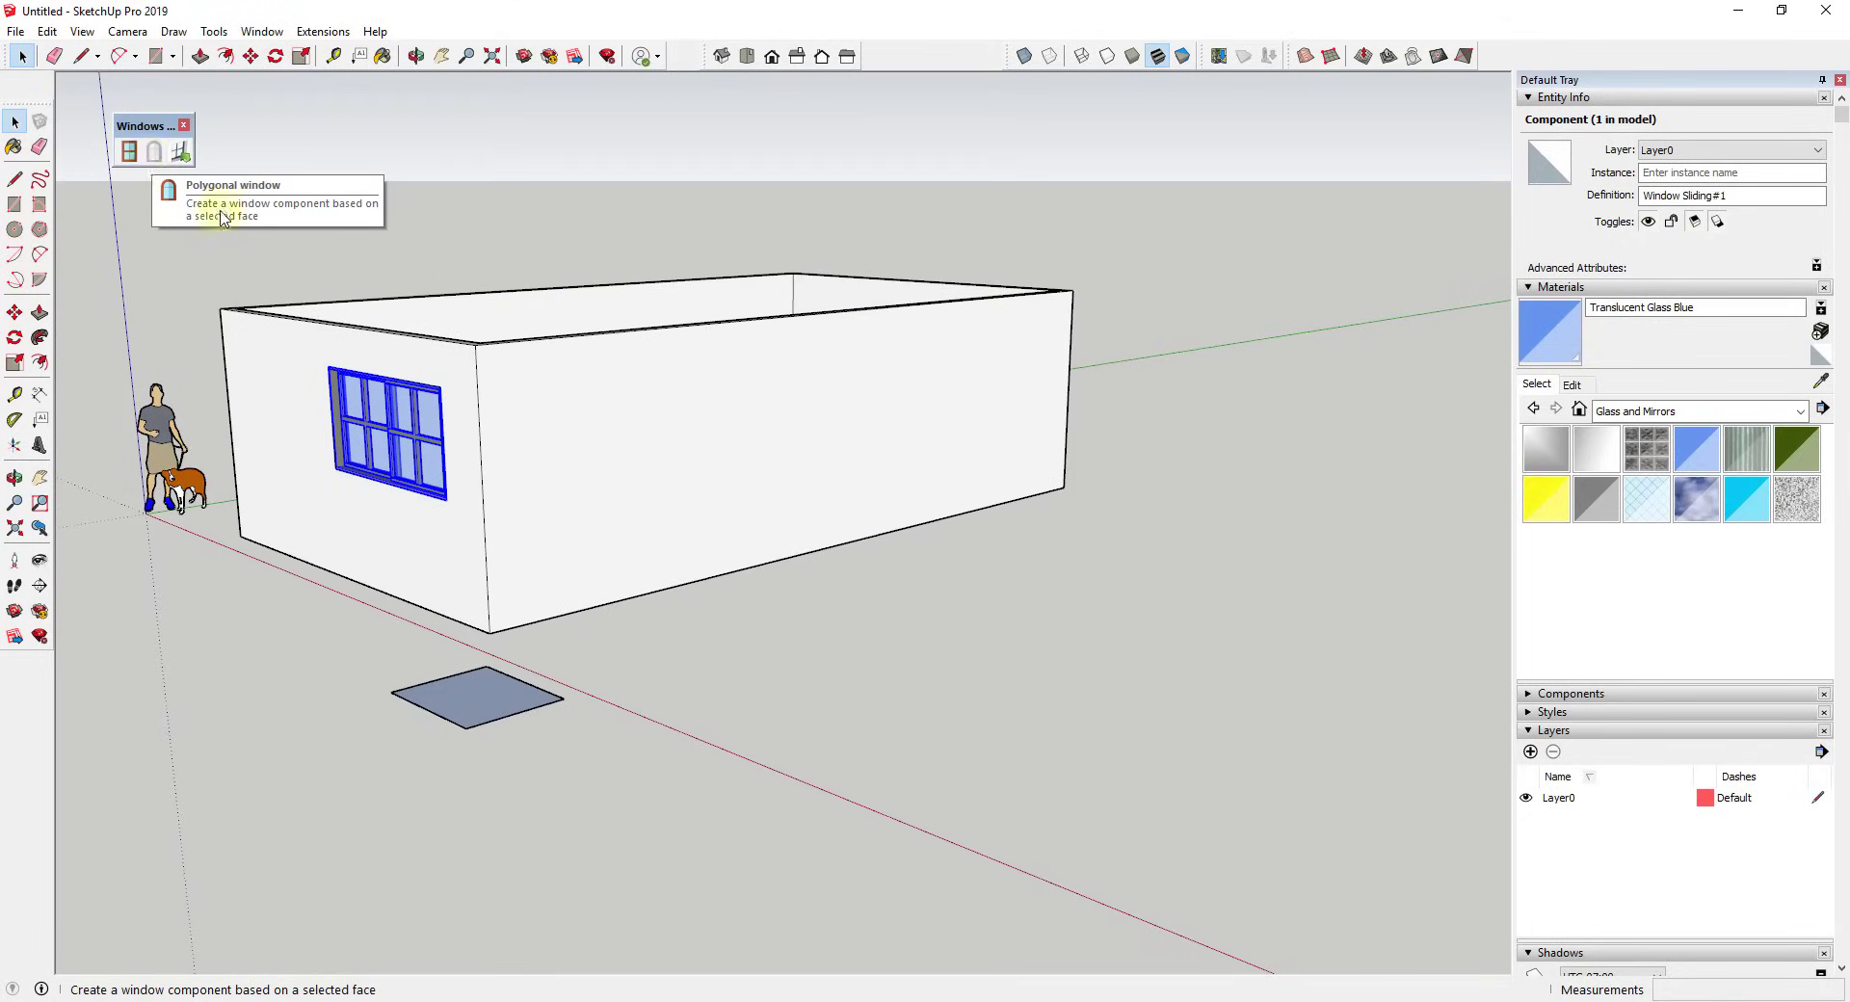
Draw a rectangle of about 35 ft² on the long side wall and select its face.
left_click(569, 493)
key("r")
left_click(556, 493)
left_click(745, 365)
key("space")
left_click(665, 430)
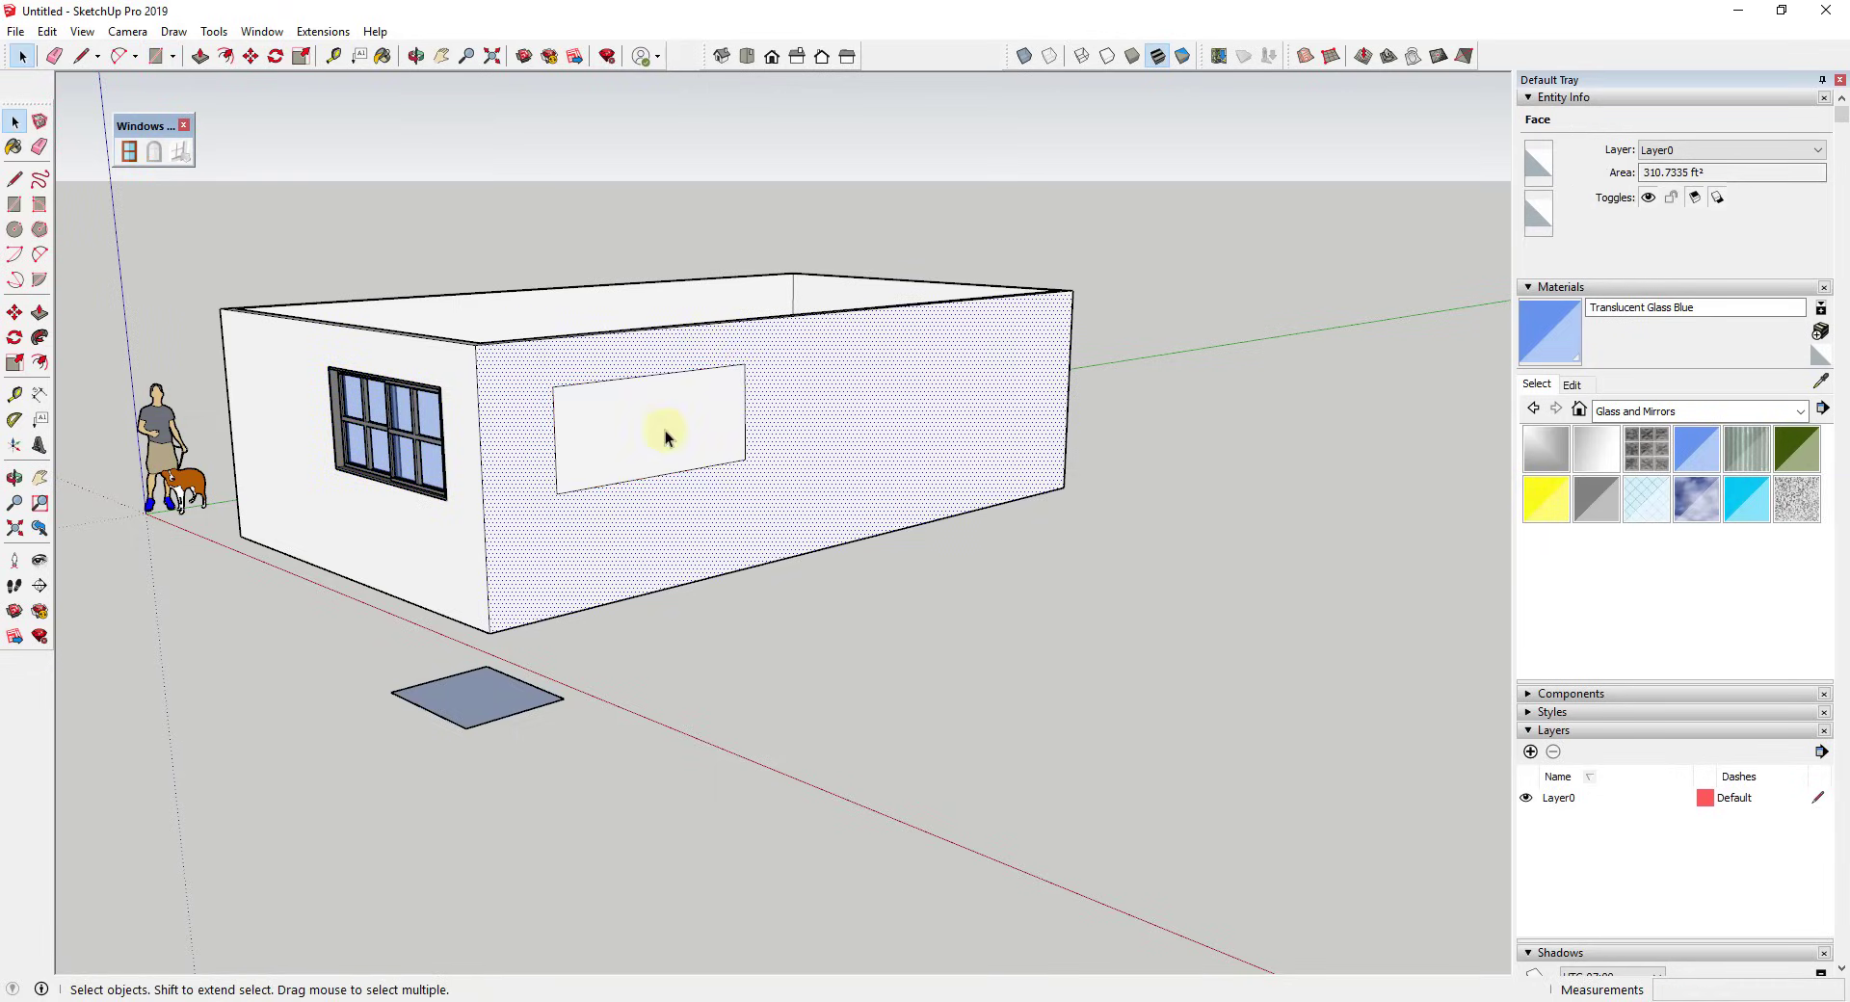
scroll(665, 430, "up", 5)
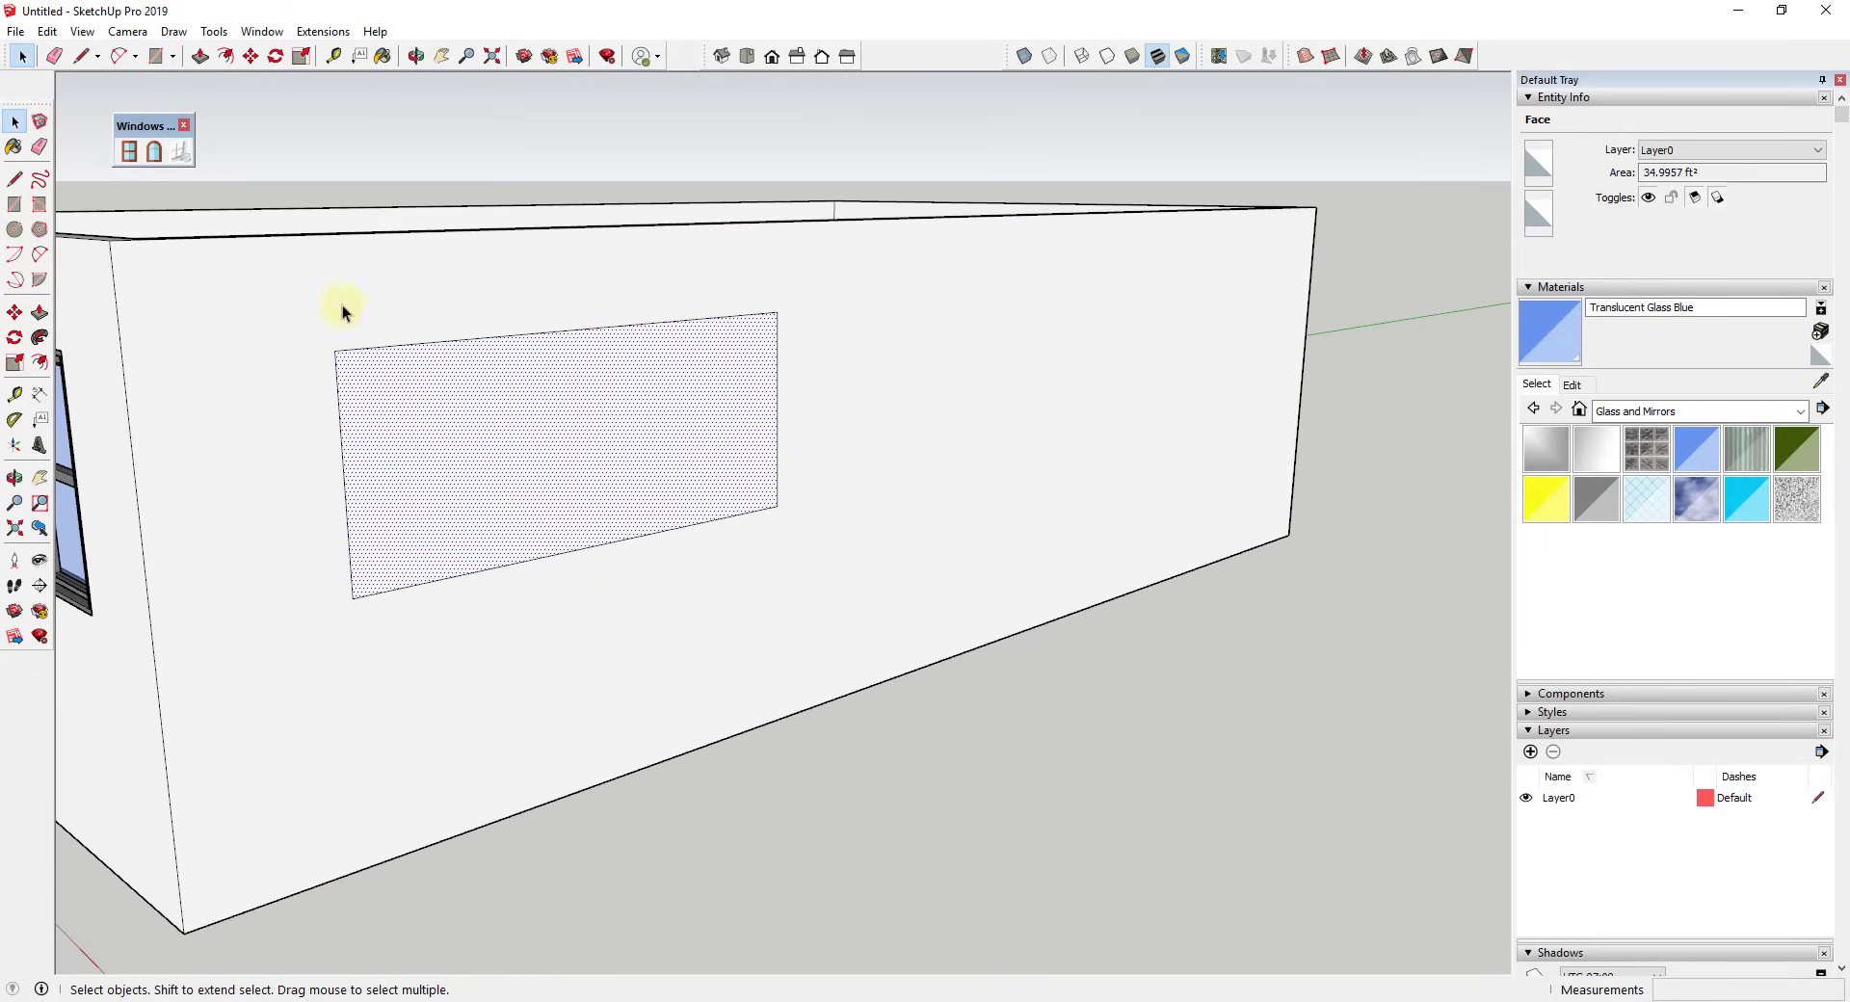
Start a polygonal window from the selected face as a Fixed light with sash width 1 and sash depth 1.
left_click(129, 151)
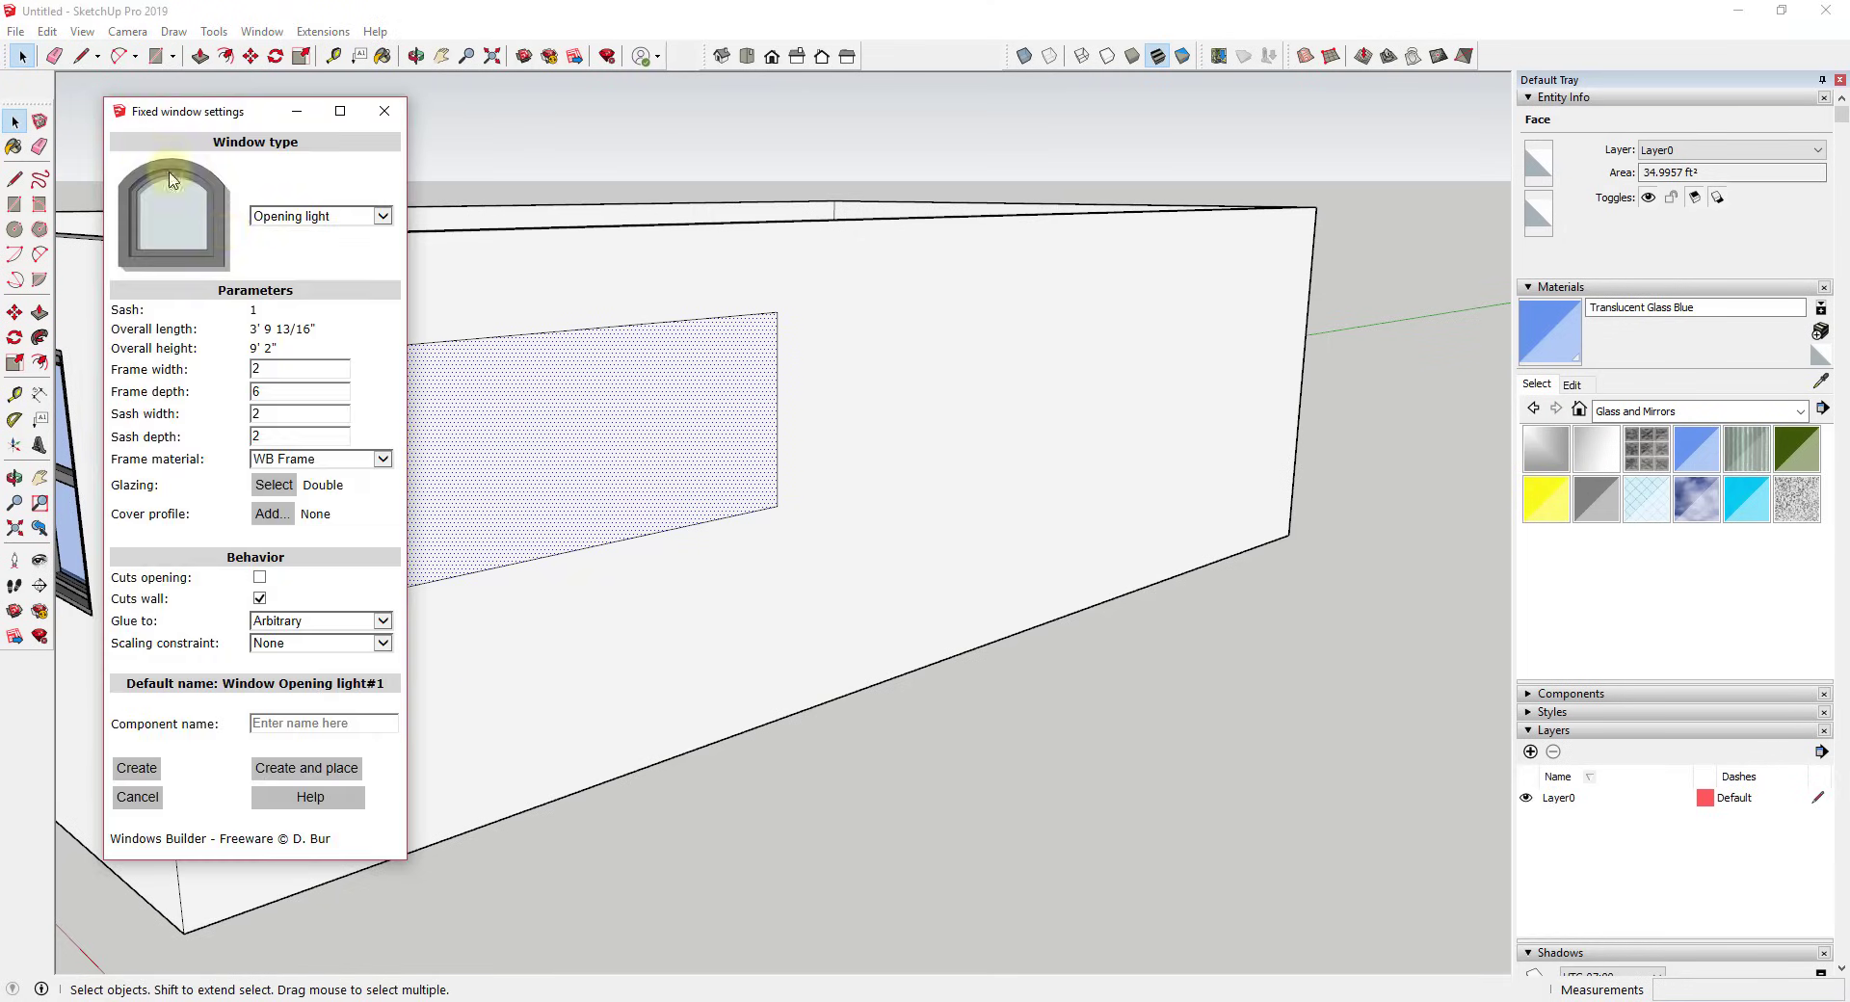
left_click(285, 216)
left_click(281, 200)
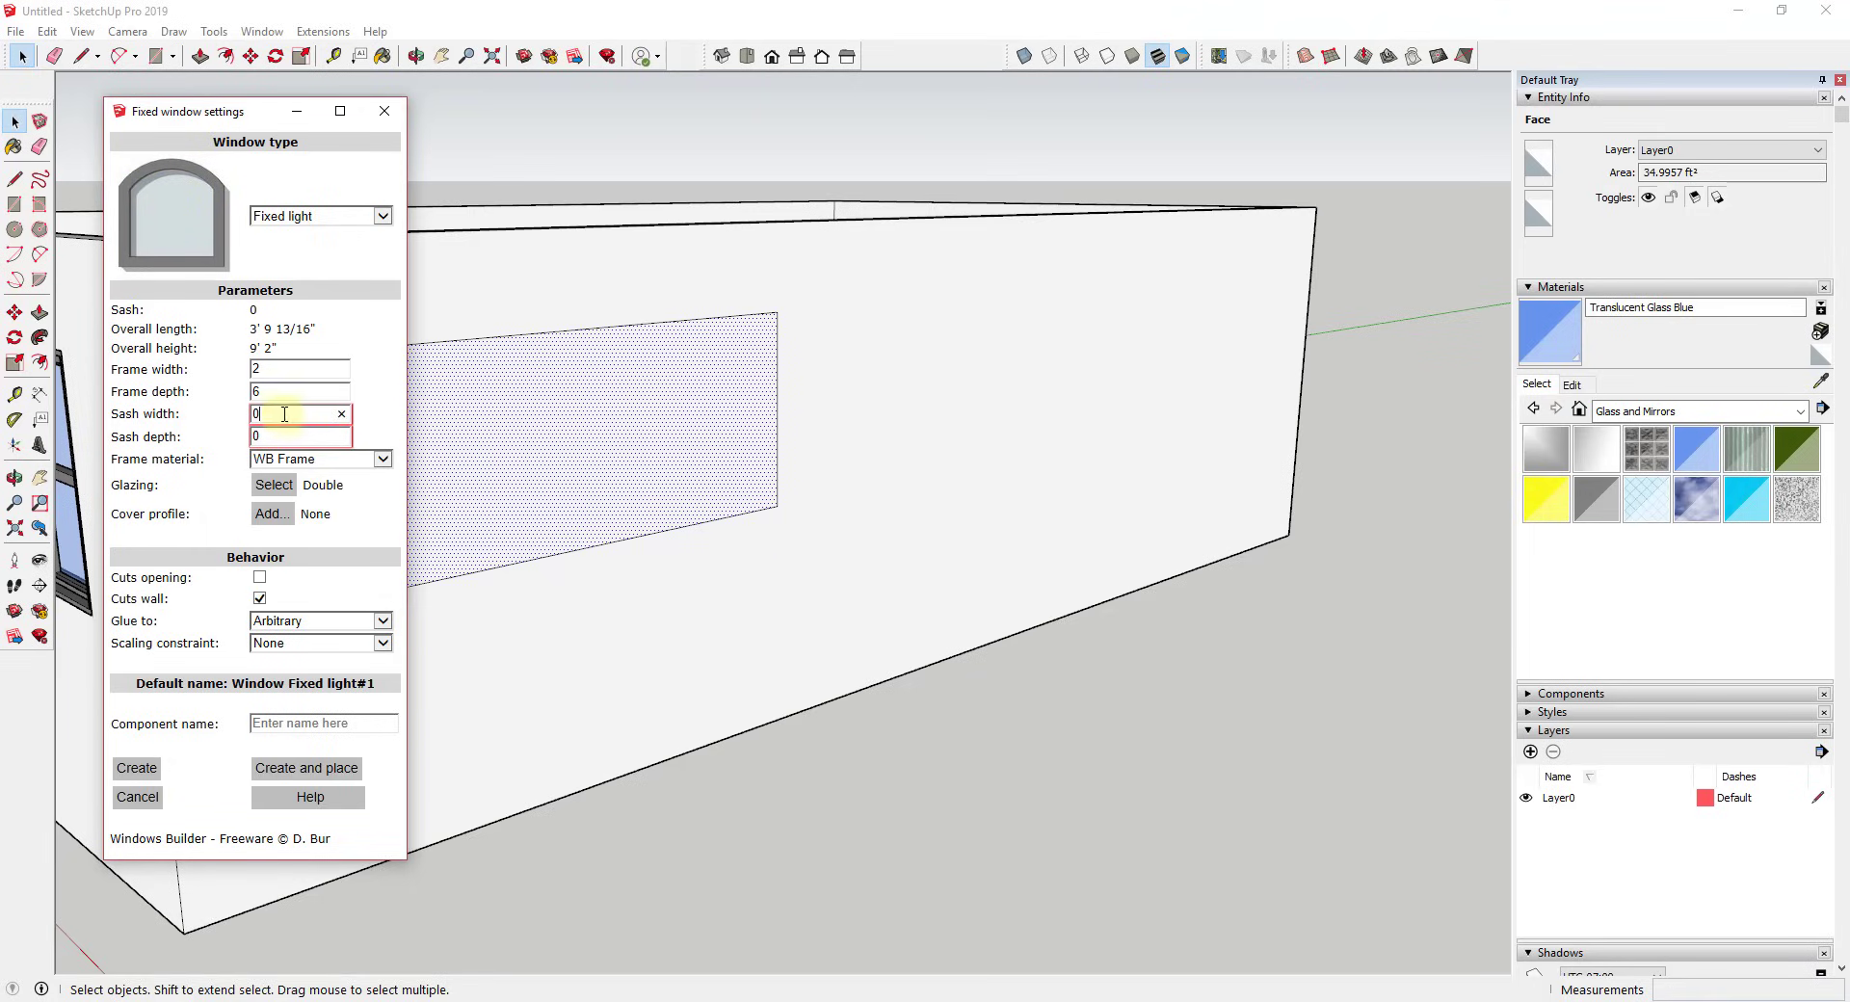
key("BackSpace")
type("1")
key("Tab")
type("1")
key("Tab")
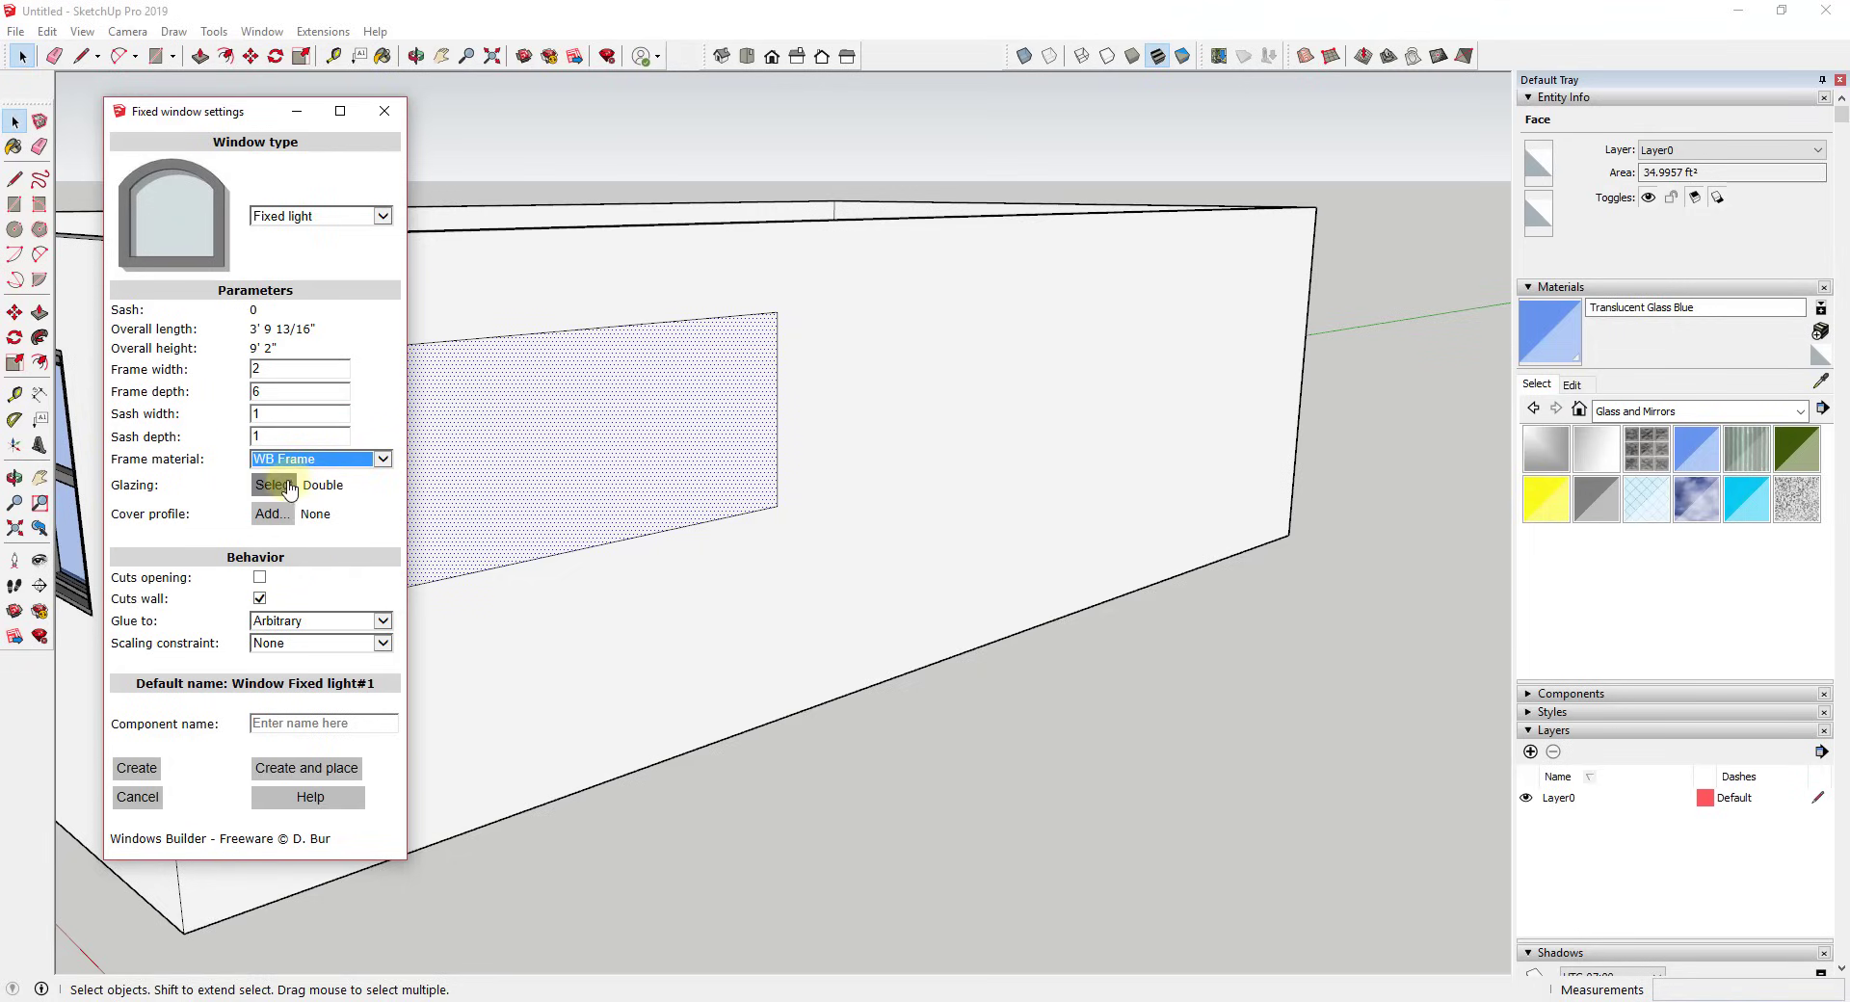
Keep Double glazing, then create and place the fixed-light window in the side wall's rectangle.
left_click(268, 488)
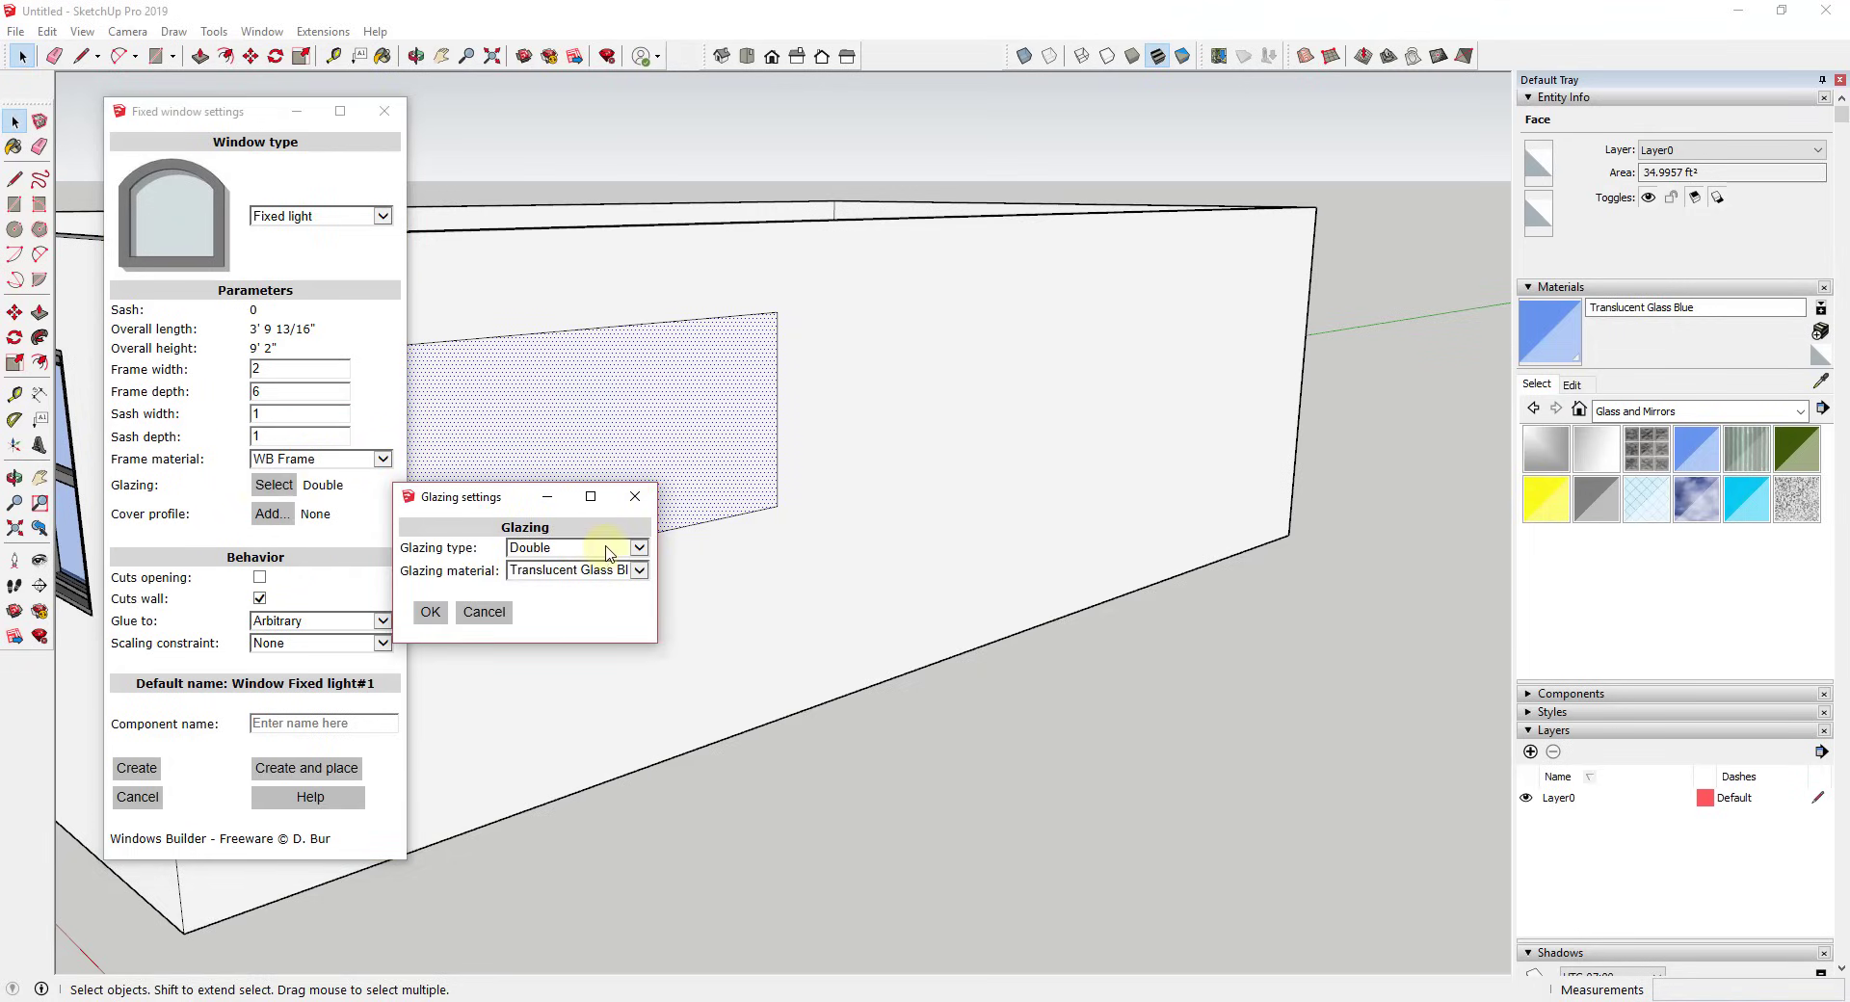
left_click(607, 549)
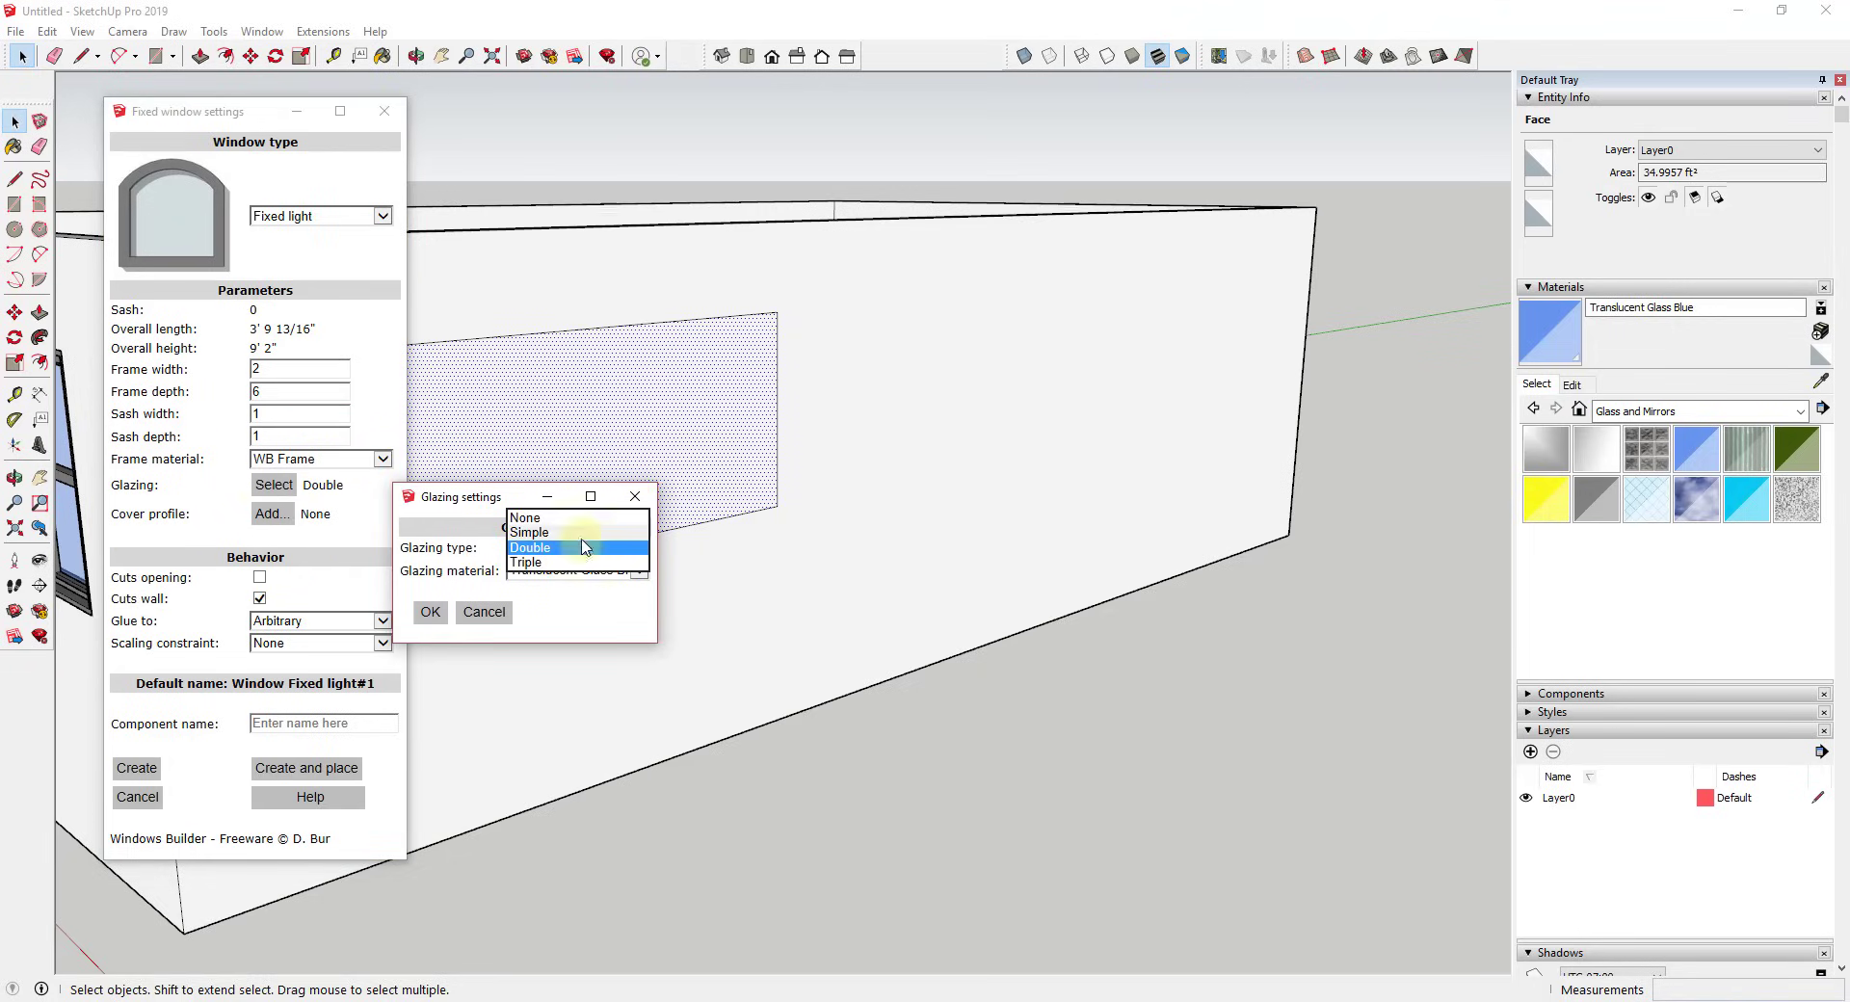
left_click(532, 548)
left_click(431, 615)
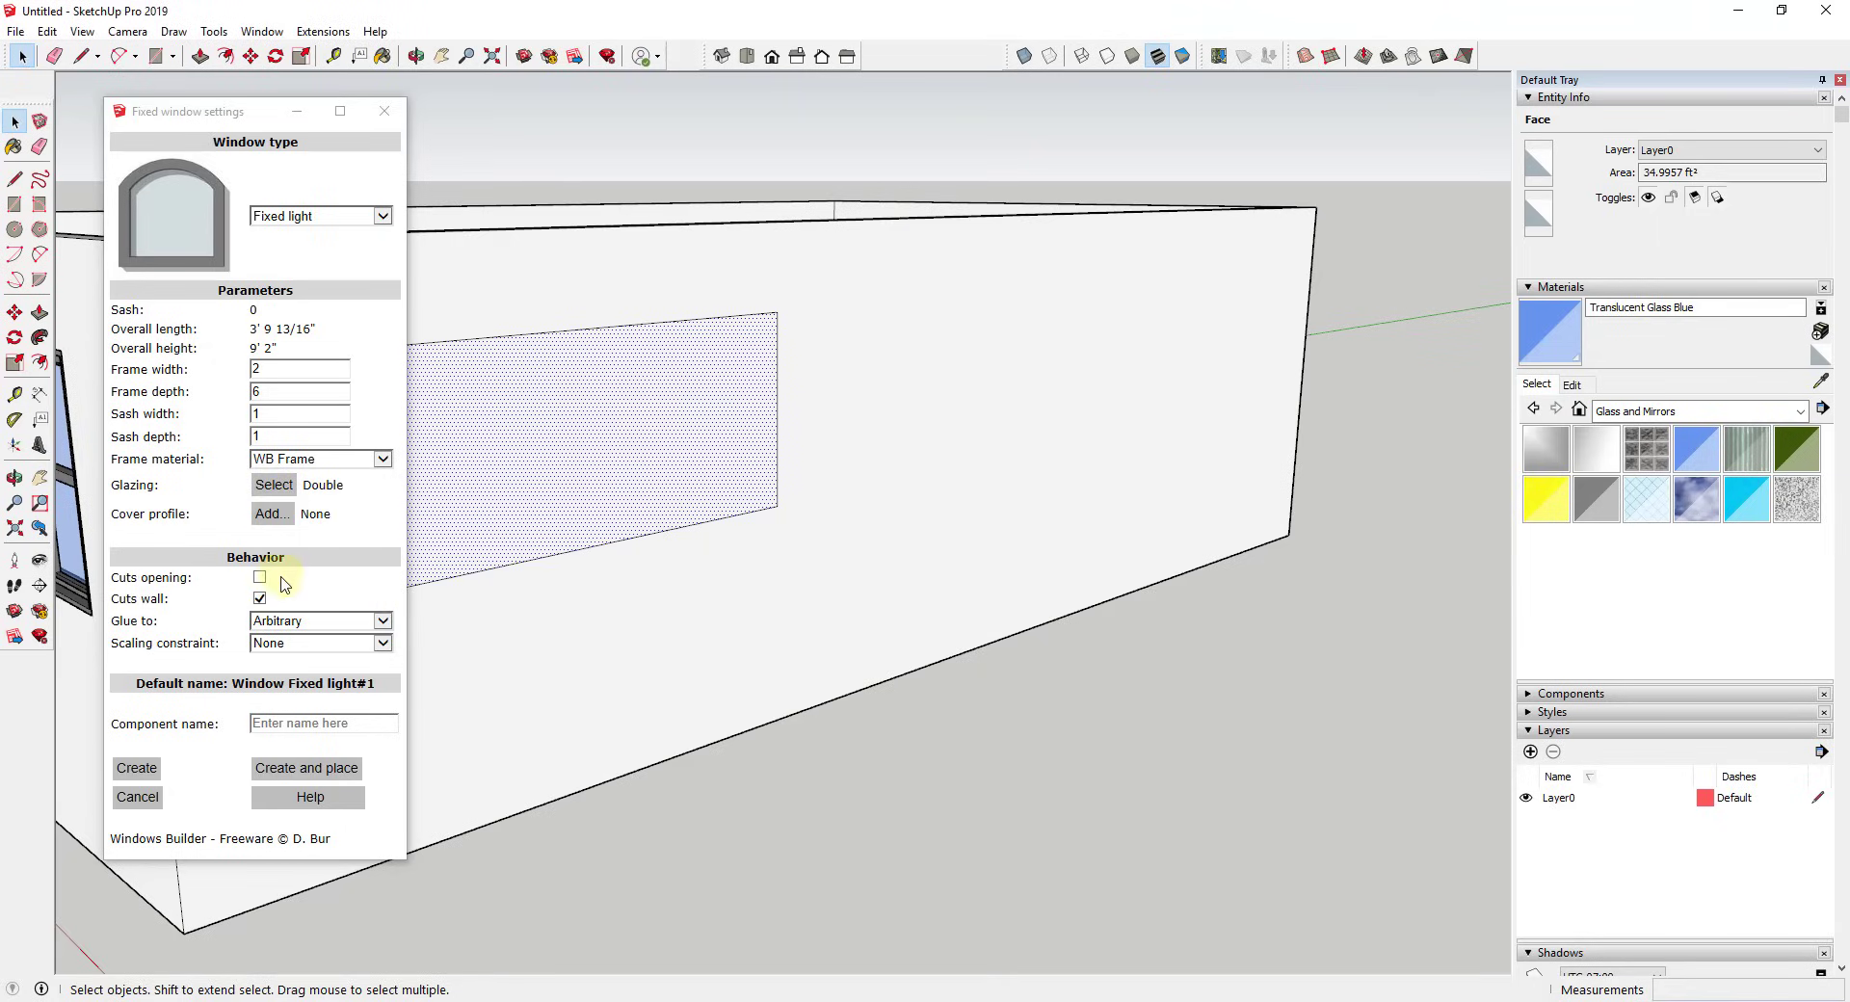
left_click(310, 762)
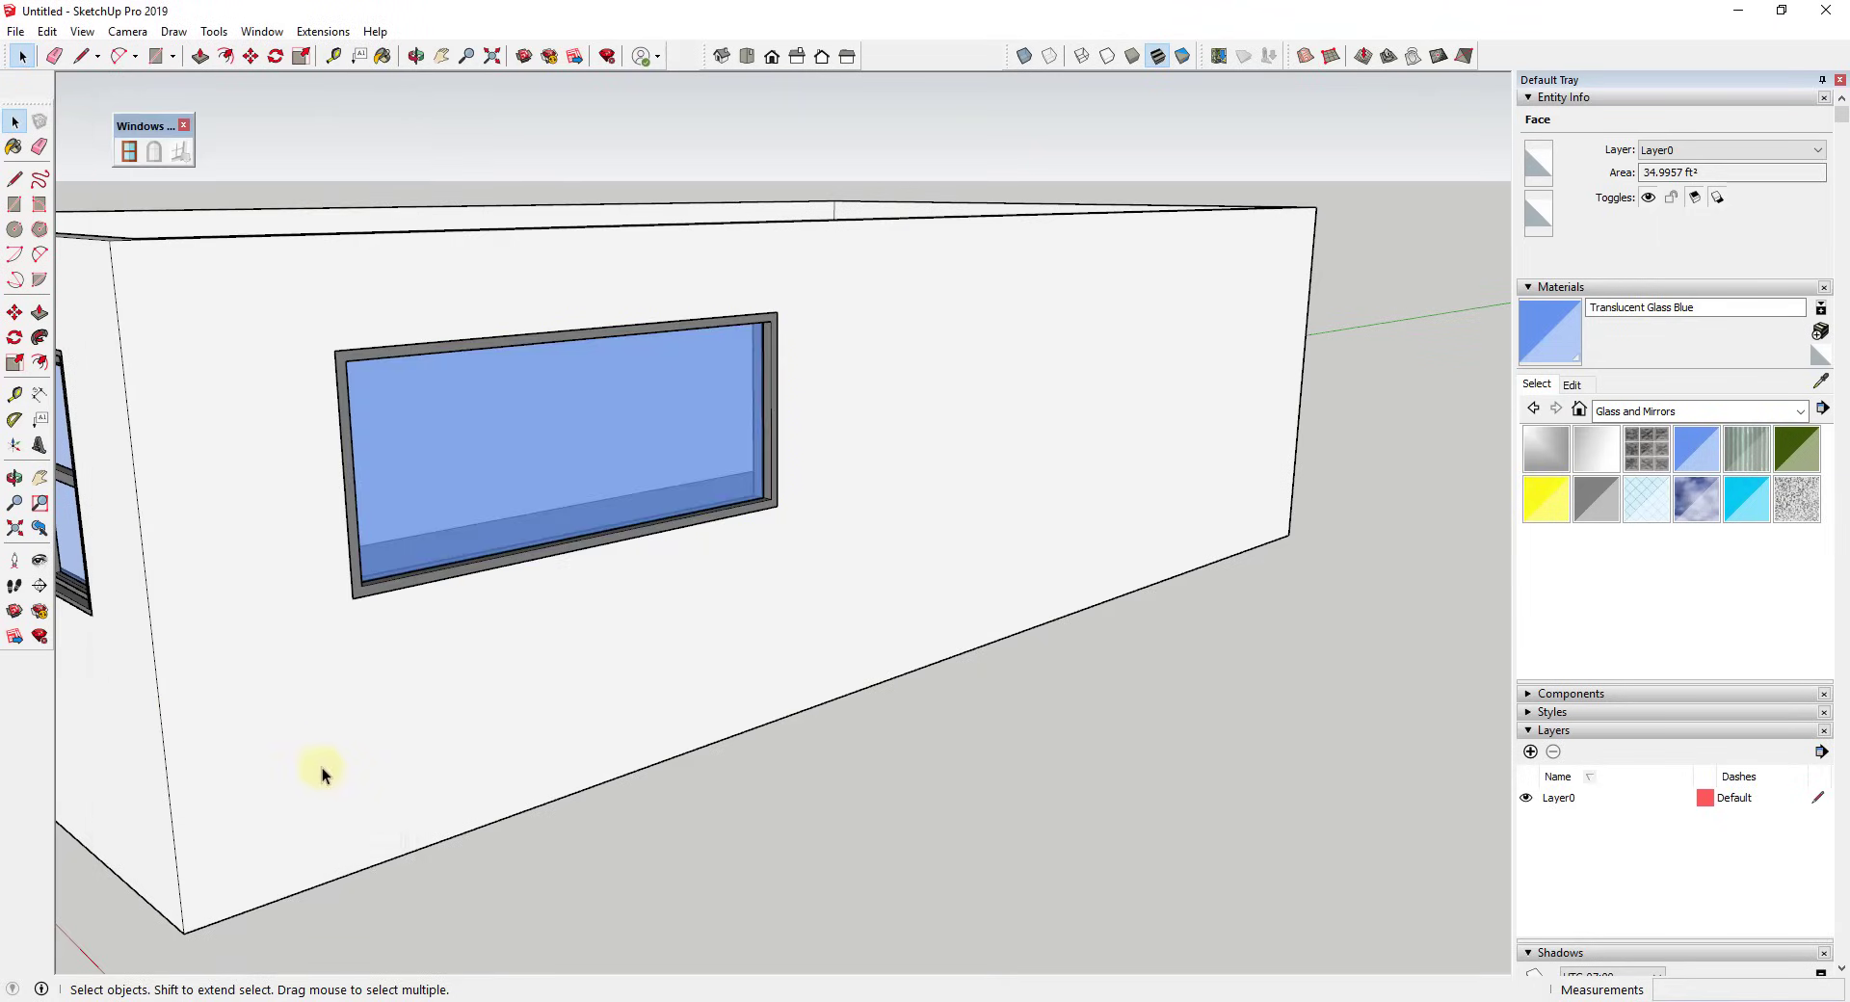
Draw a second rectangle of about 36.5 ft² on the side wall beside the fixed window and select its face.
middle_click(714, 424)
middle_click_drag(713, 424, 910, 557)
key("r")
left_click(922, 547)
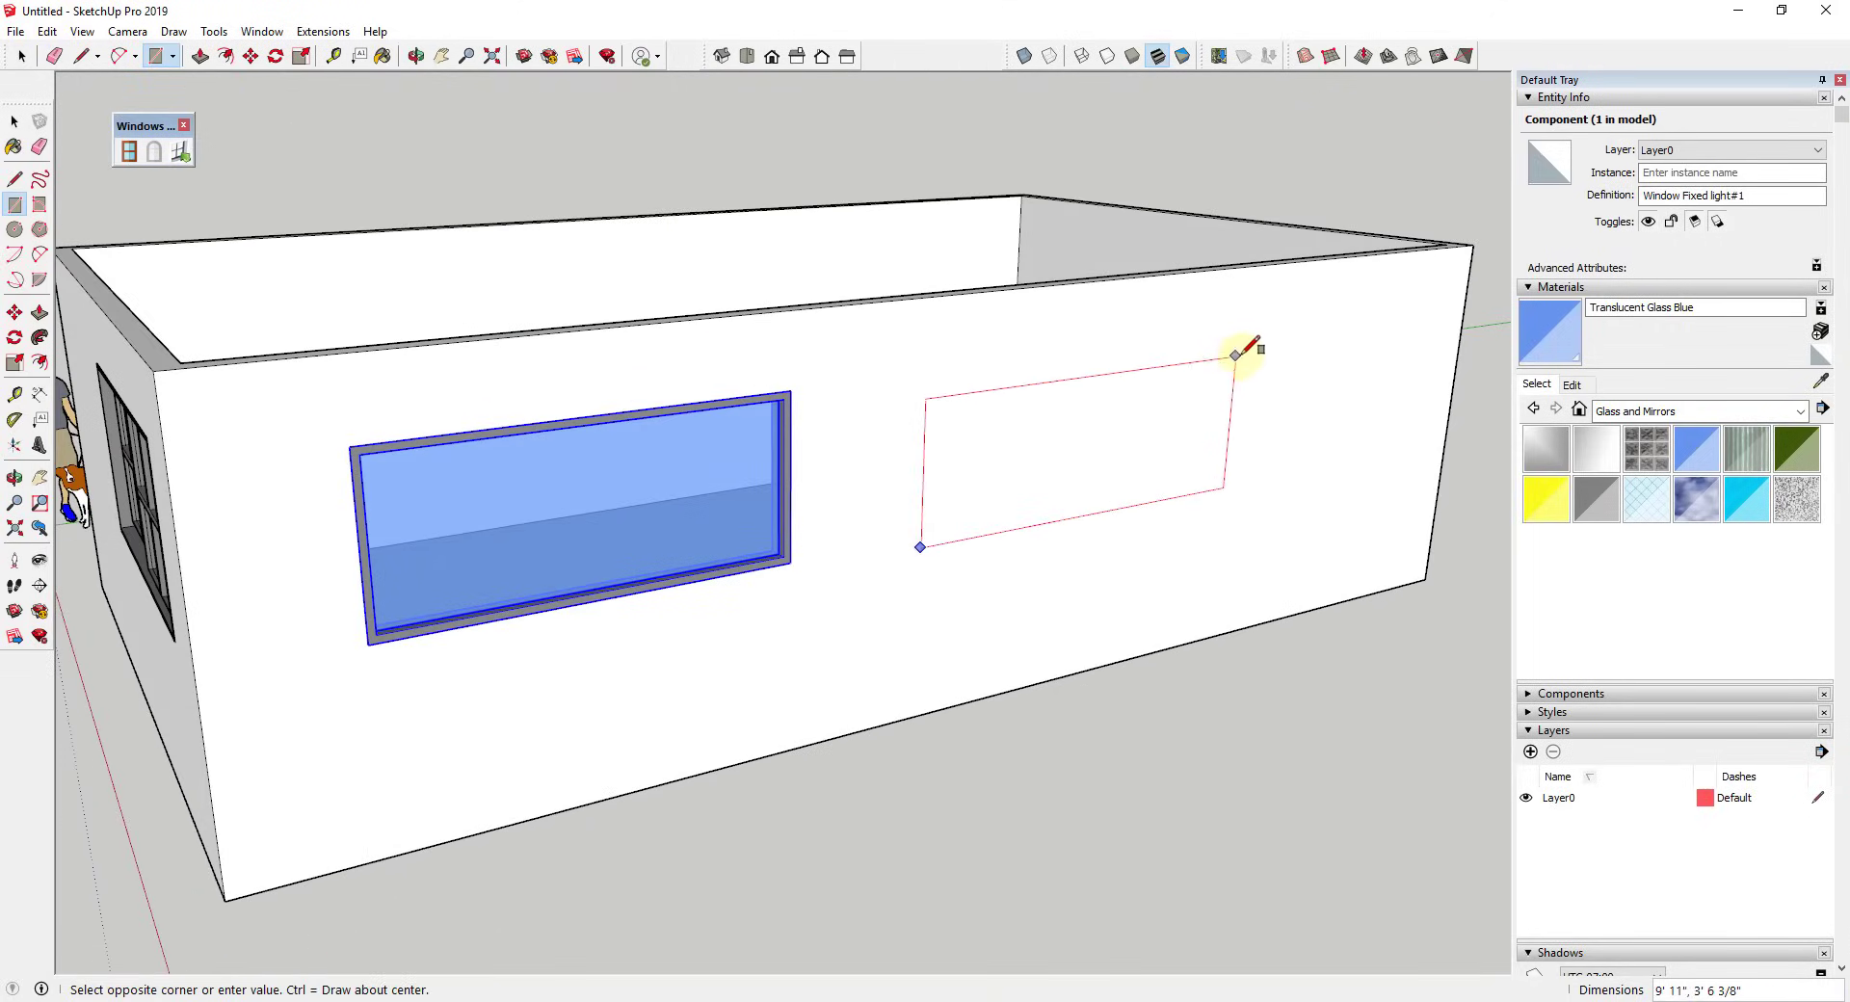
left_click(1211, 335)
key("space")
middle_click_drag(565, 430, 711, 418)
mouse_move(1206, 520)
middle_mouse_down()
mouse_move(652, 598)
mouse_move(289, 558)
mouse_move(951, 538)
middle_mouse_up()
left_click(951, 537)
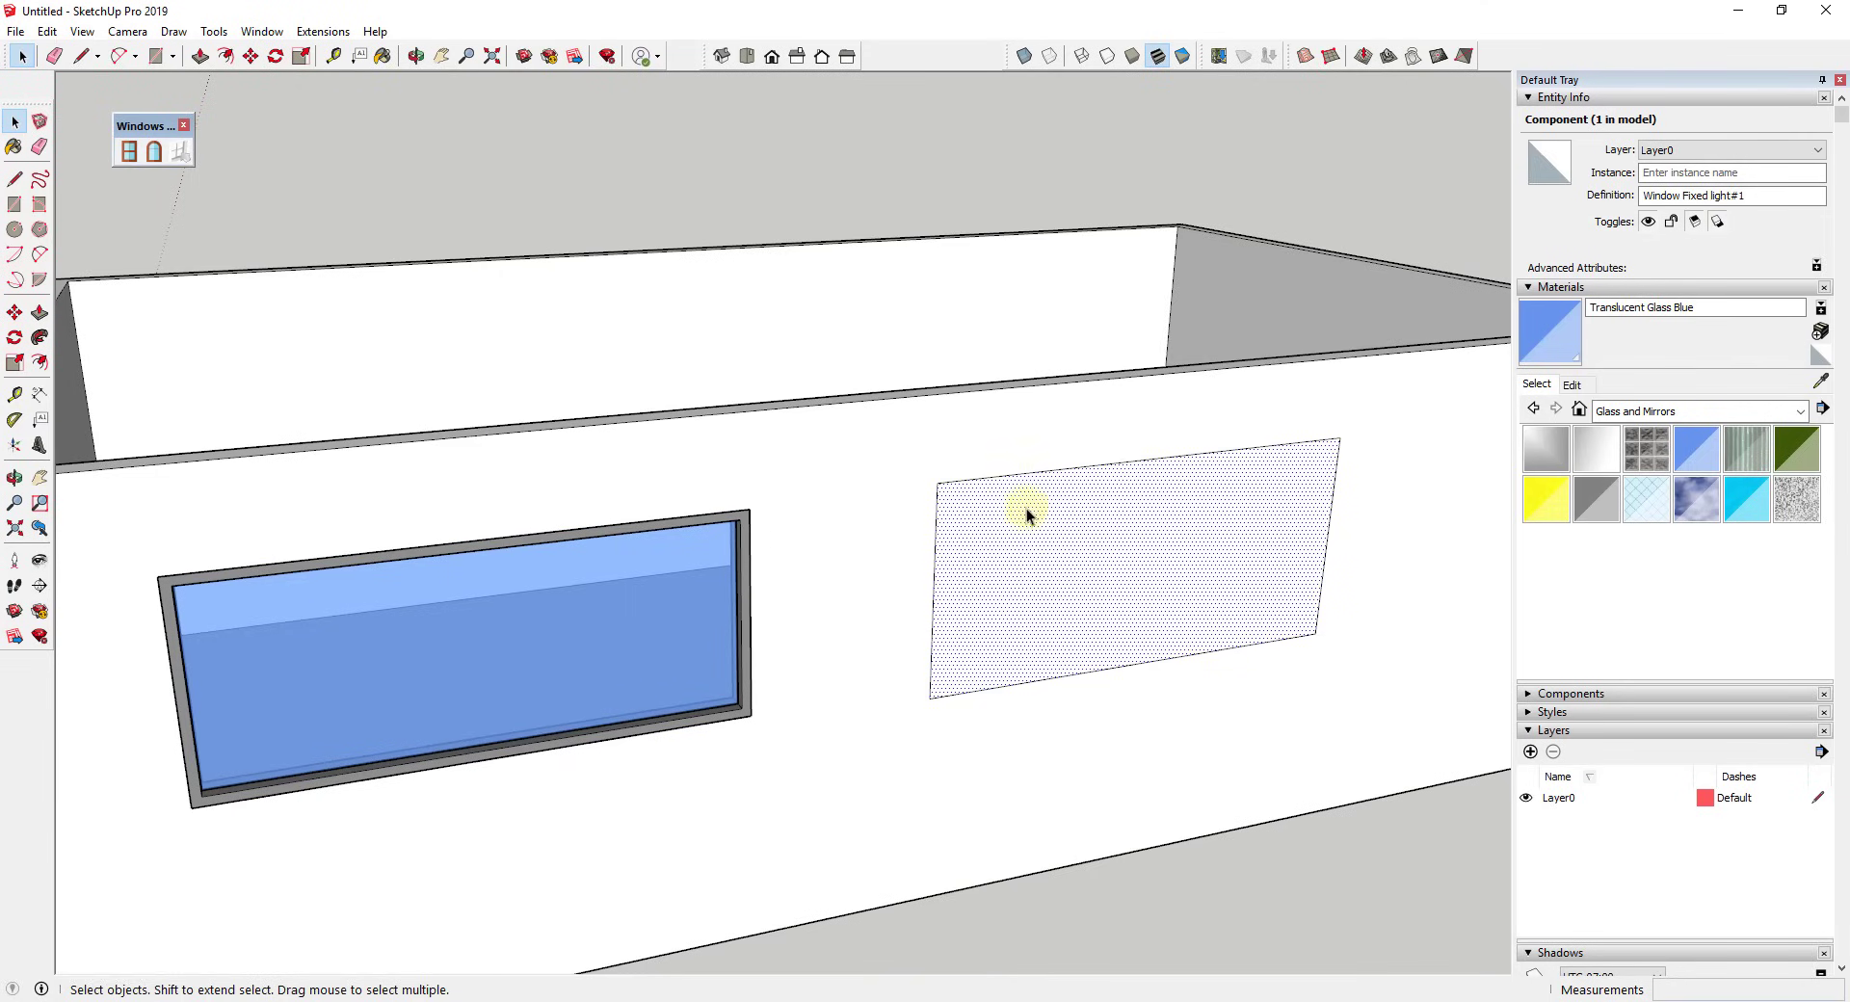
Create and place a polygonal Fixed light window in the second rectangle with frame depth 4, sash width 1 and sash depth 1.
left_click(154, 152)
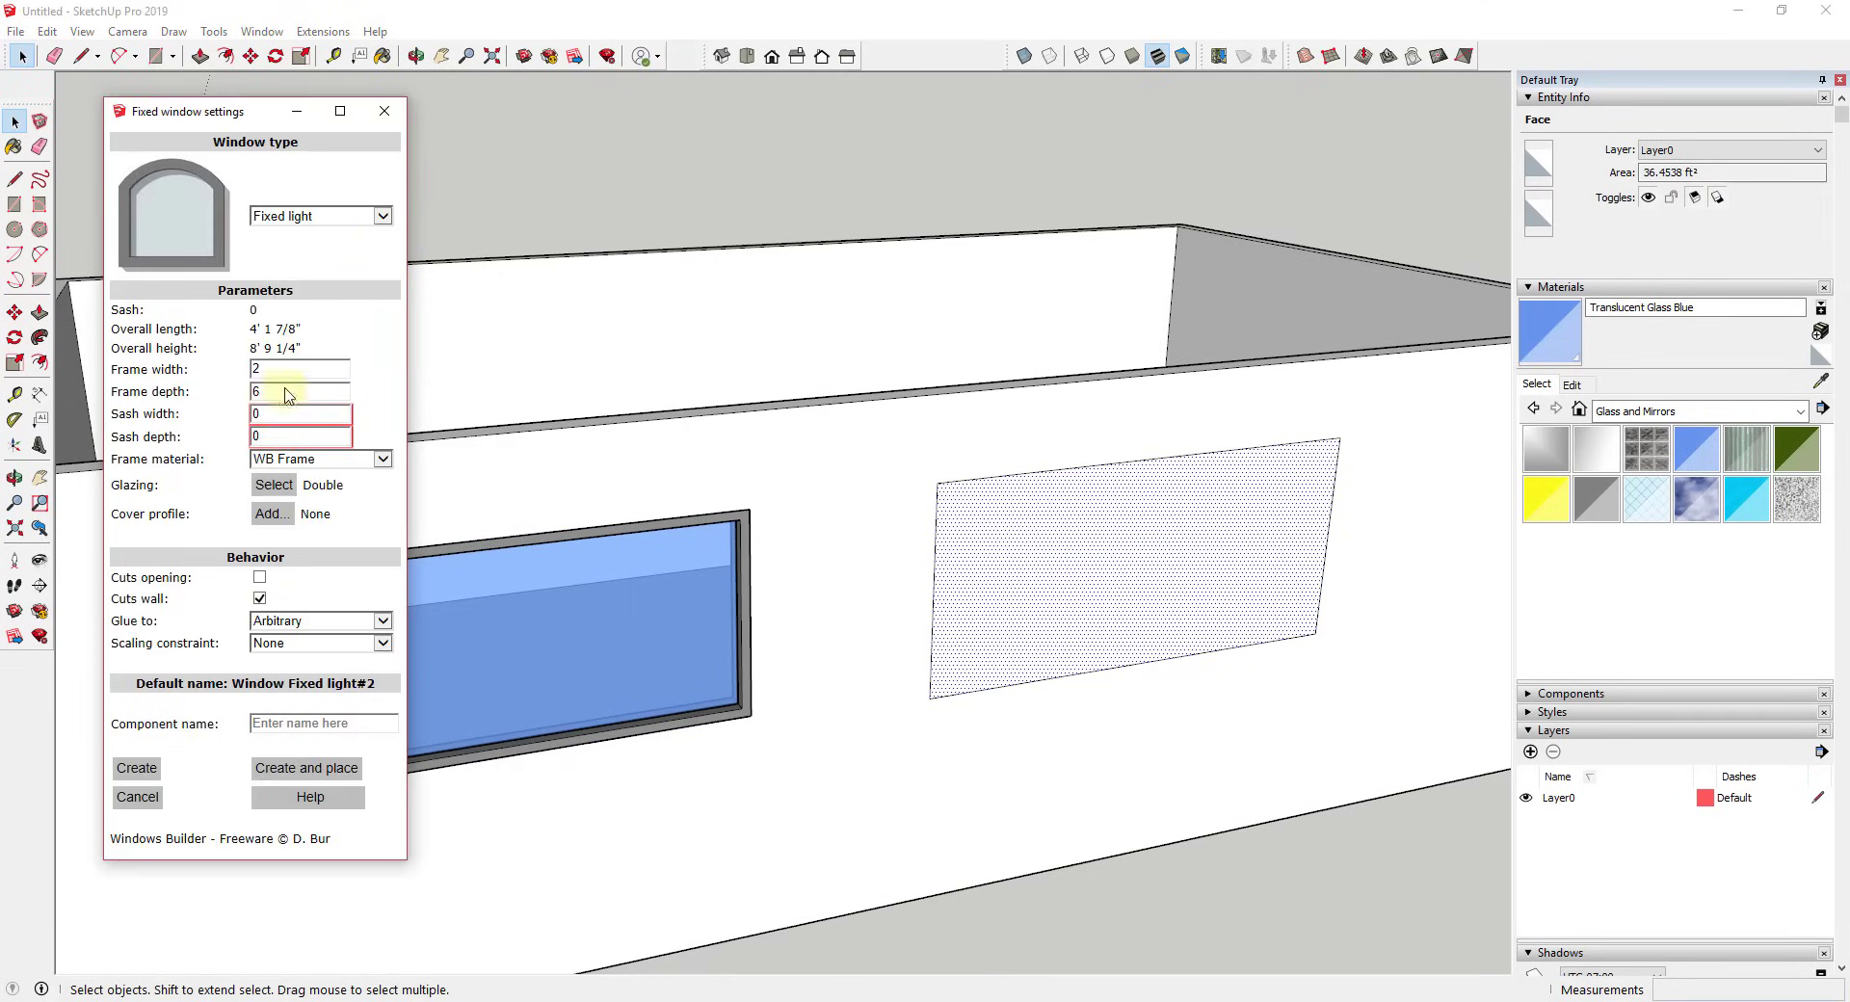
double_click(254, 392)
type("1")
key("Tab")
type("1")
key("Tab")
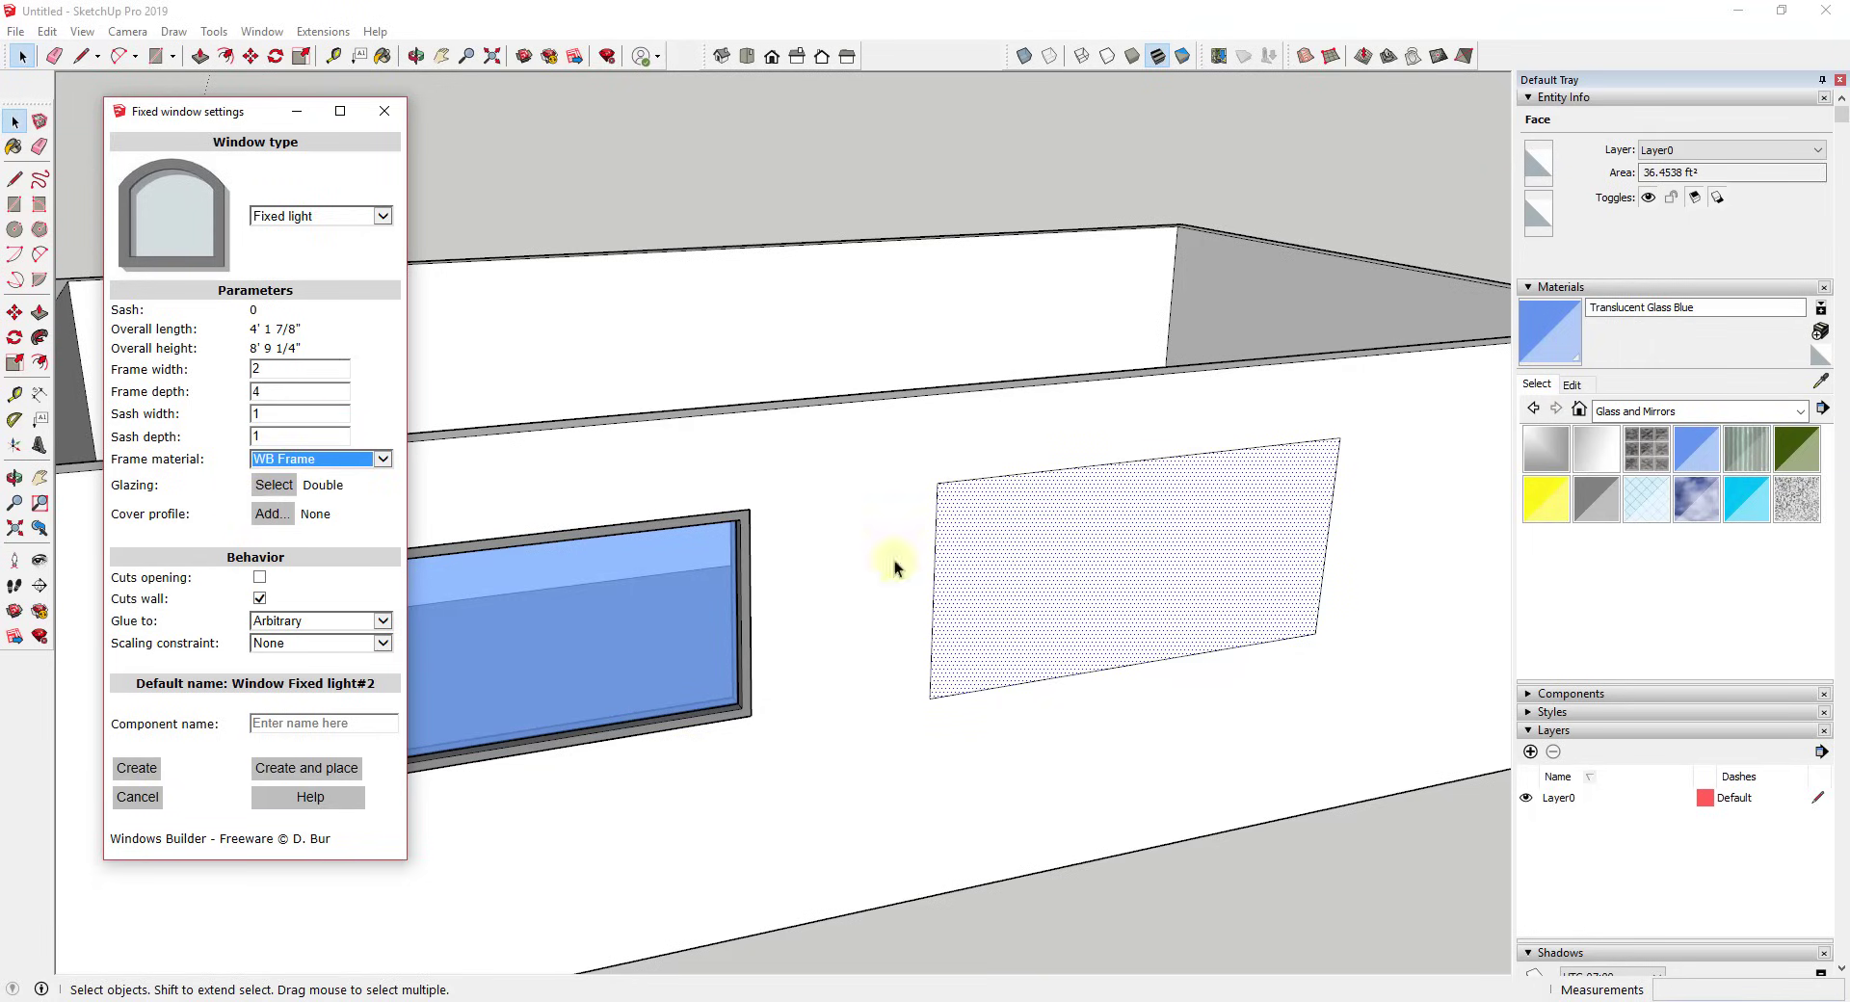
left_click(307, 768)
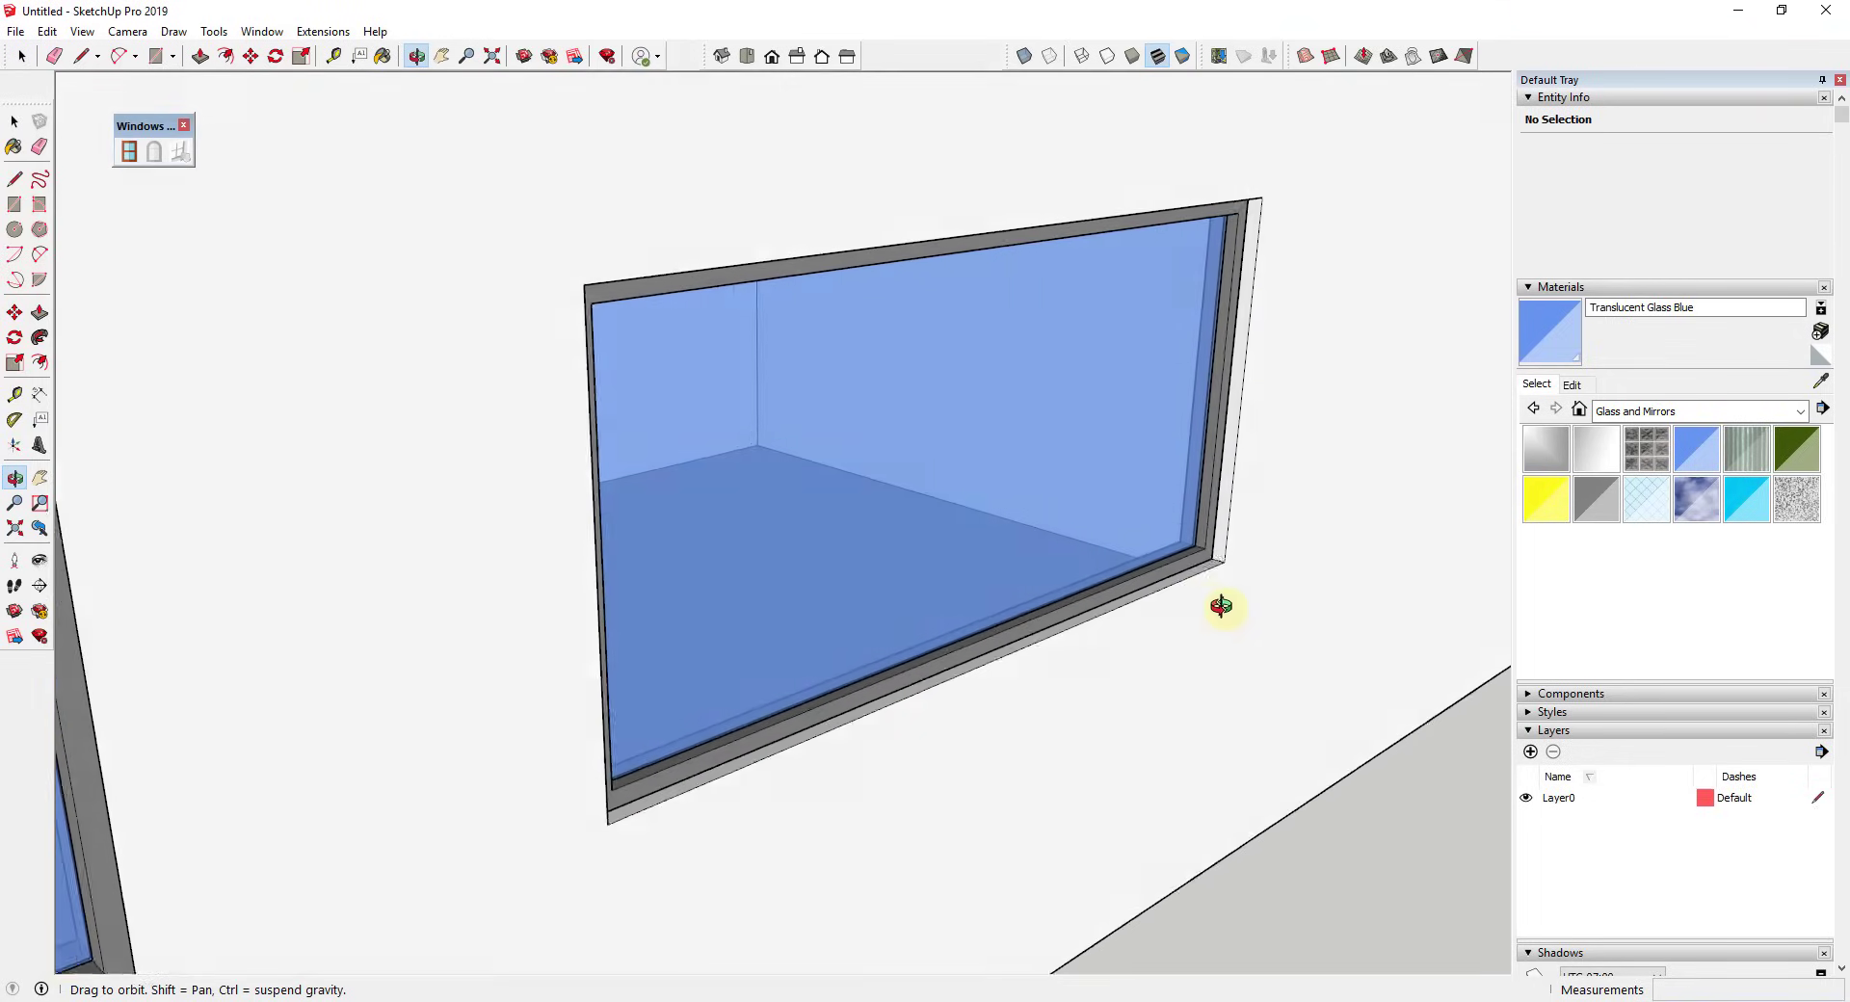
Examine the second fixed window's frame depth and recess, and compare it with the other windows around the building.
key("space")
scroll(1219, 574, "up", 5)
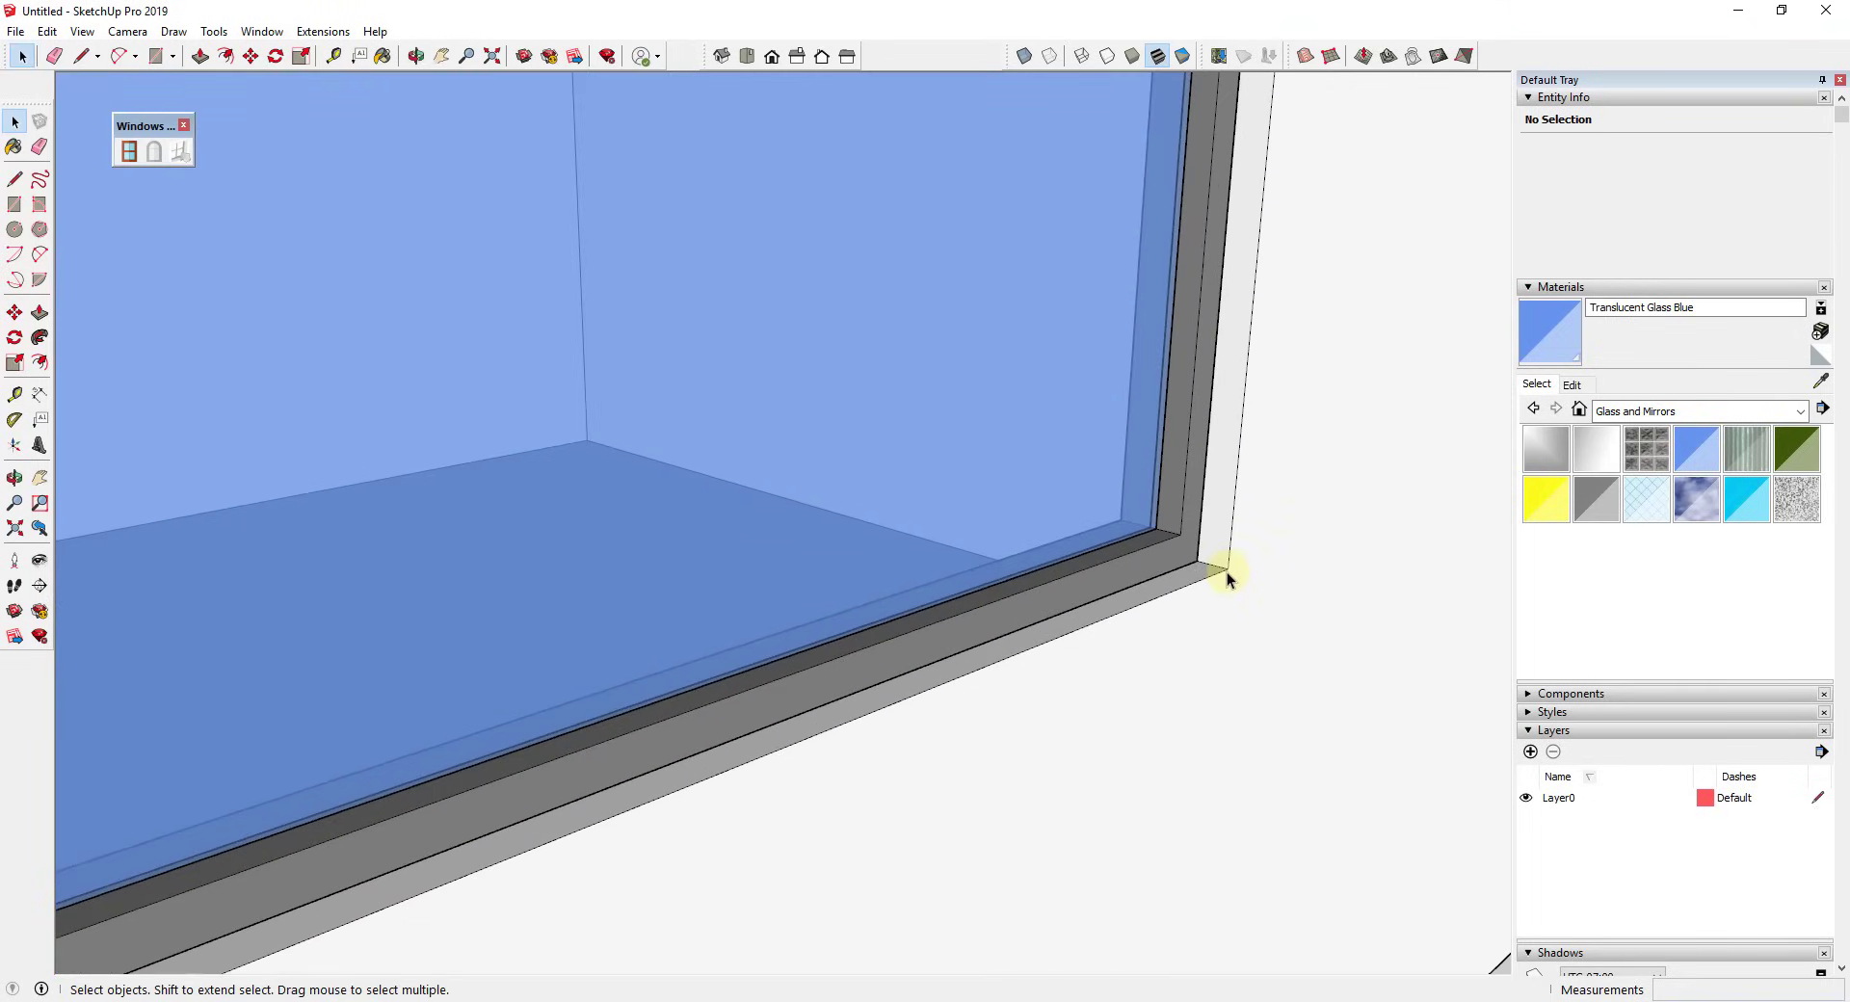
scroll(1198, 558, "down", 5)
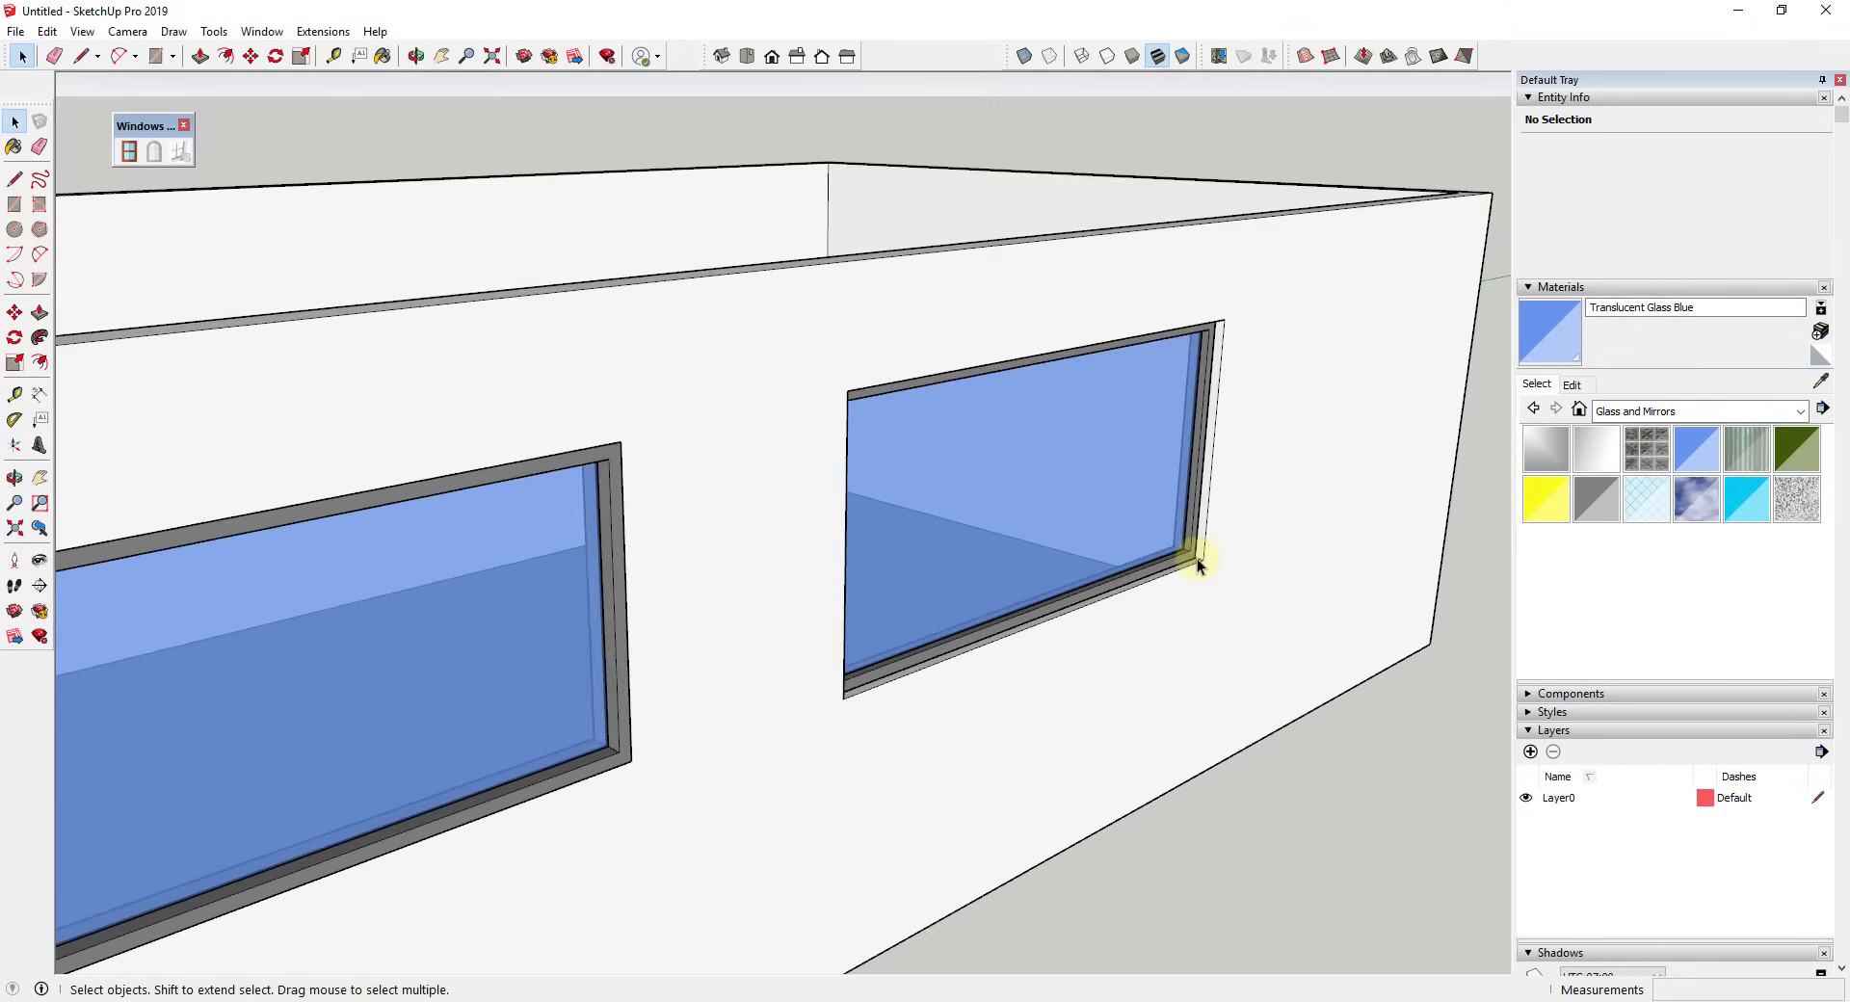
scroll(1198, 564, "down", 8)
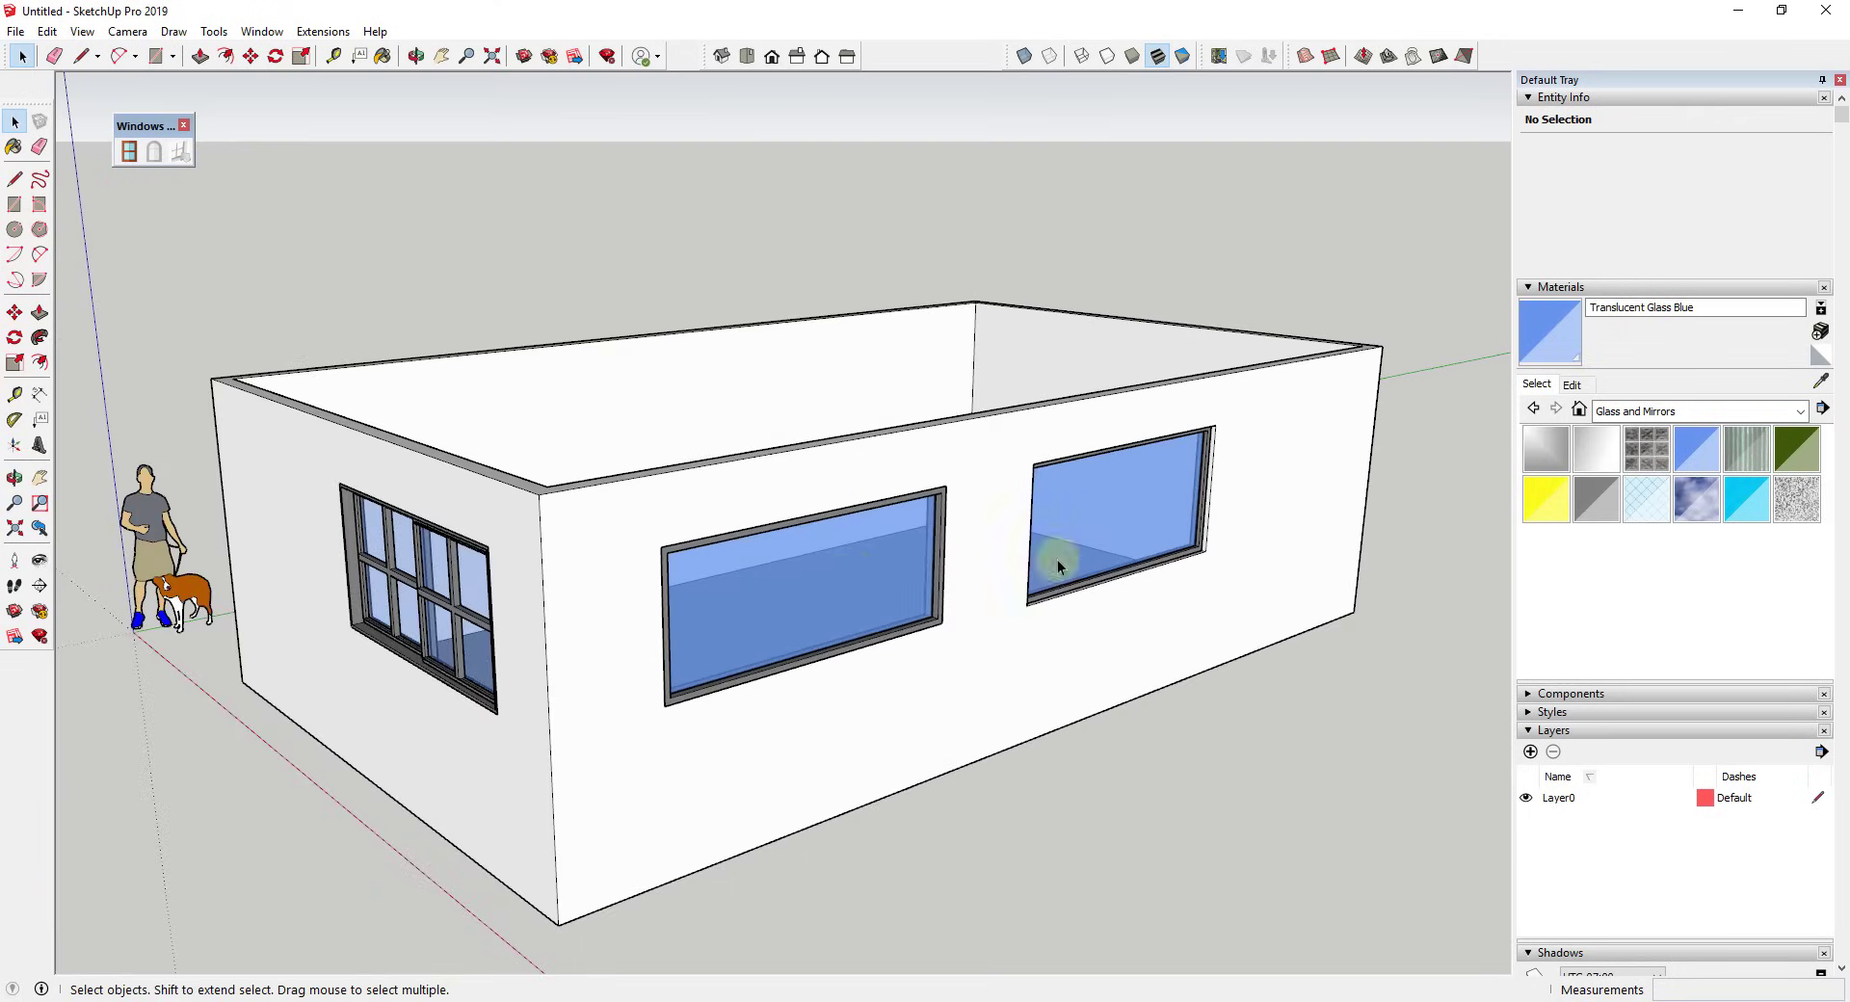
scroll(1132, 488, "down", 3)
scroll(722, 529, "up", 4)
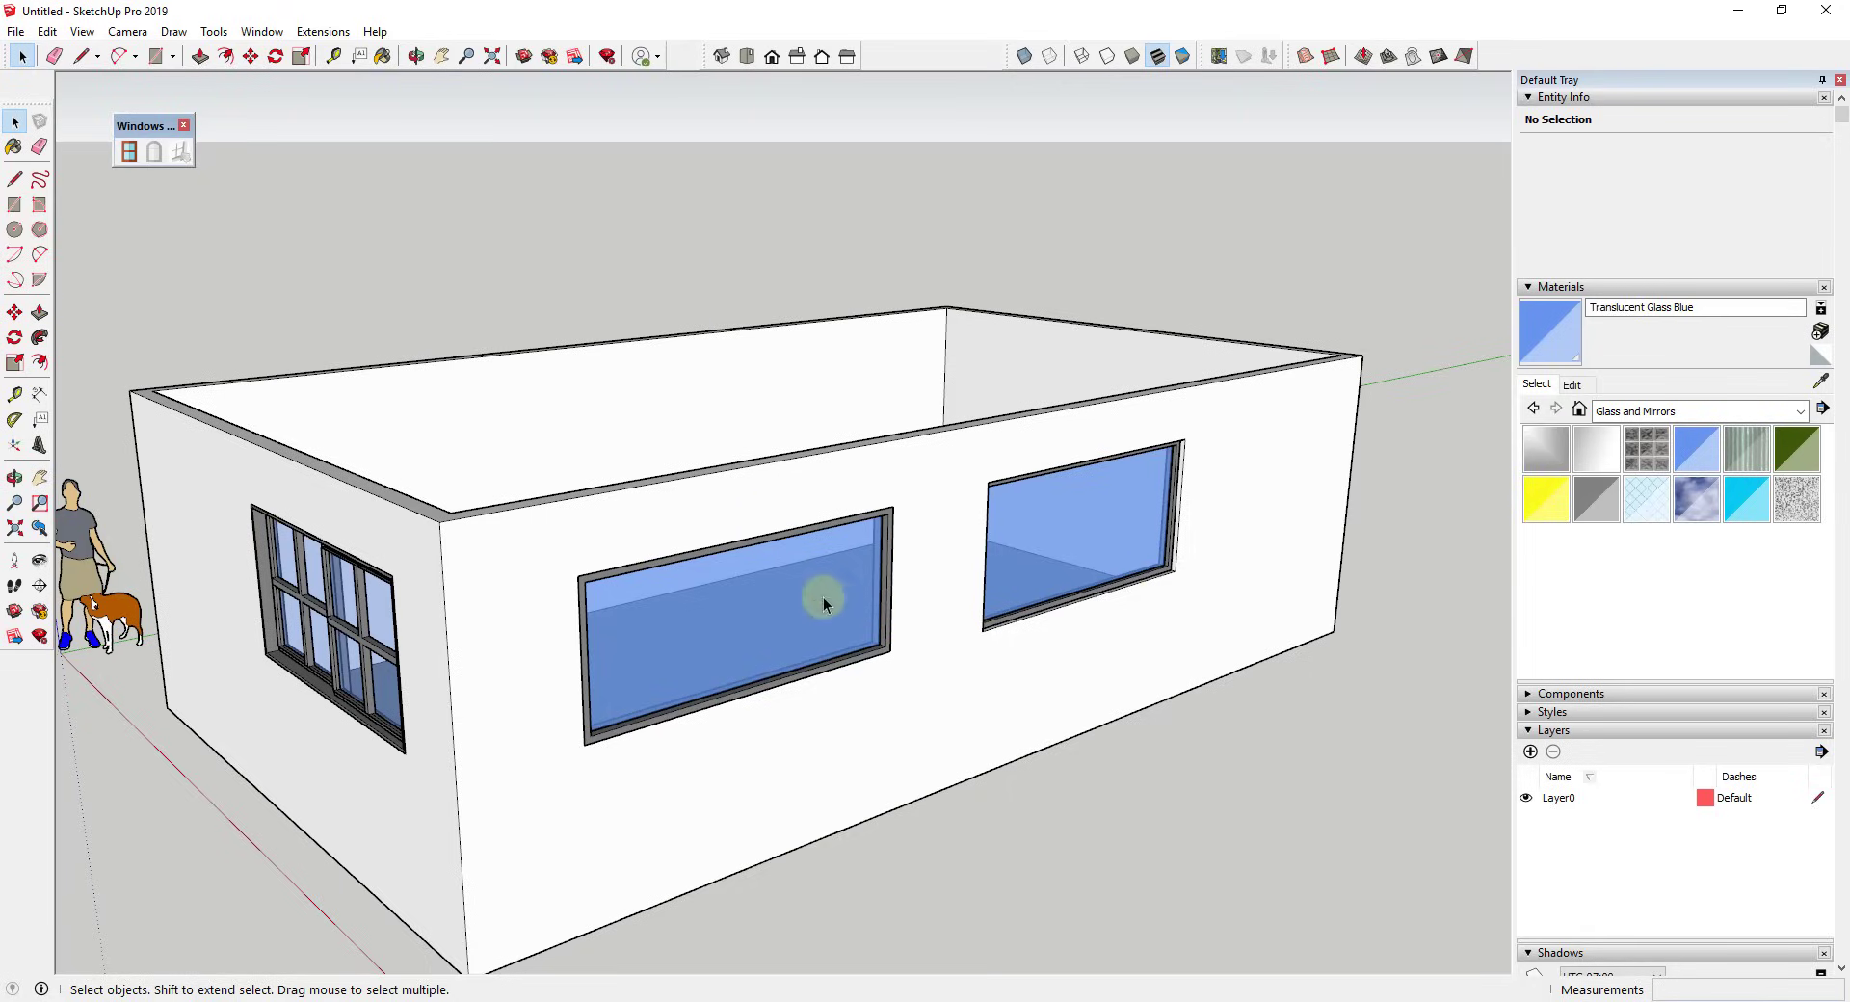
middle_click_drag(1182, 576, 359, 639)
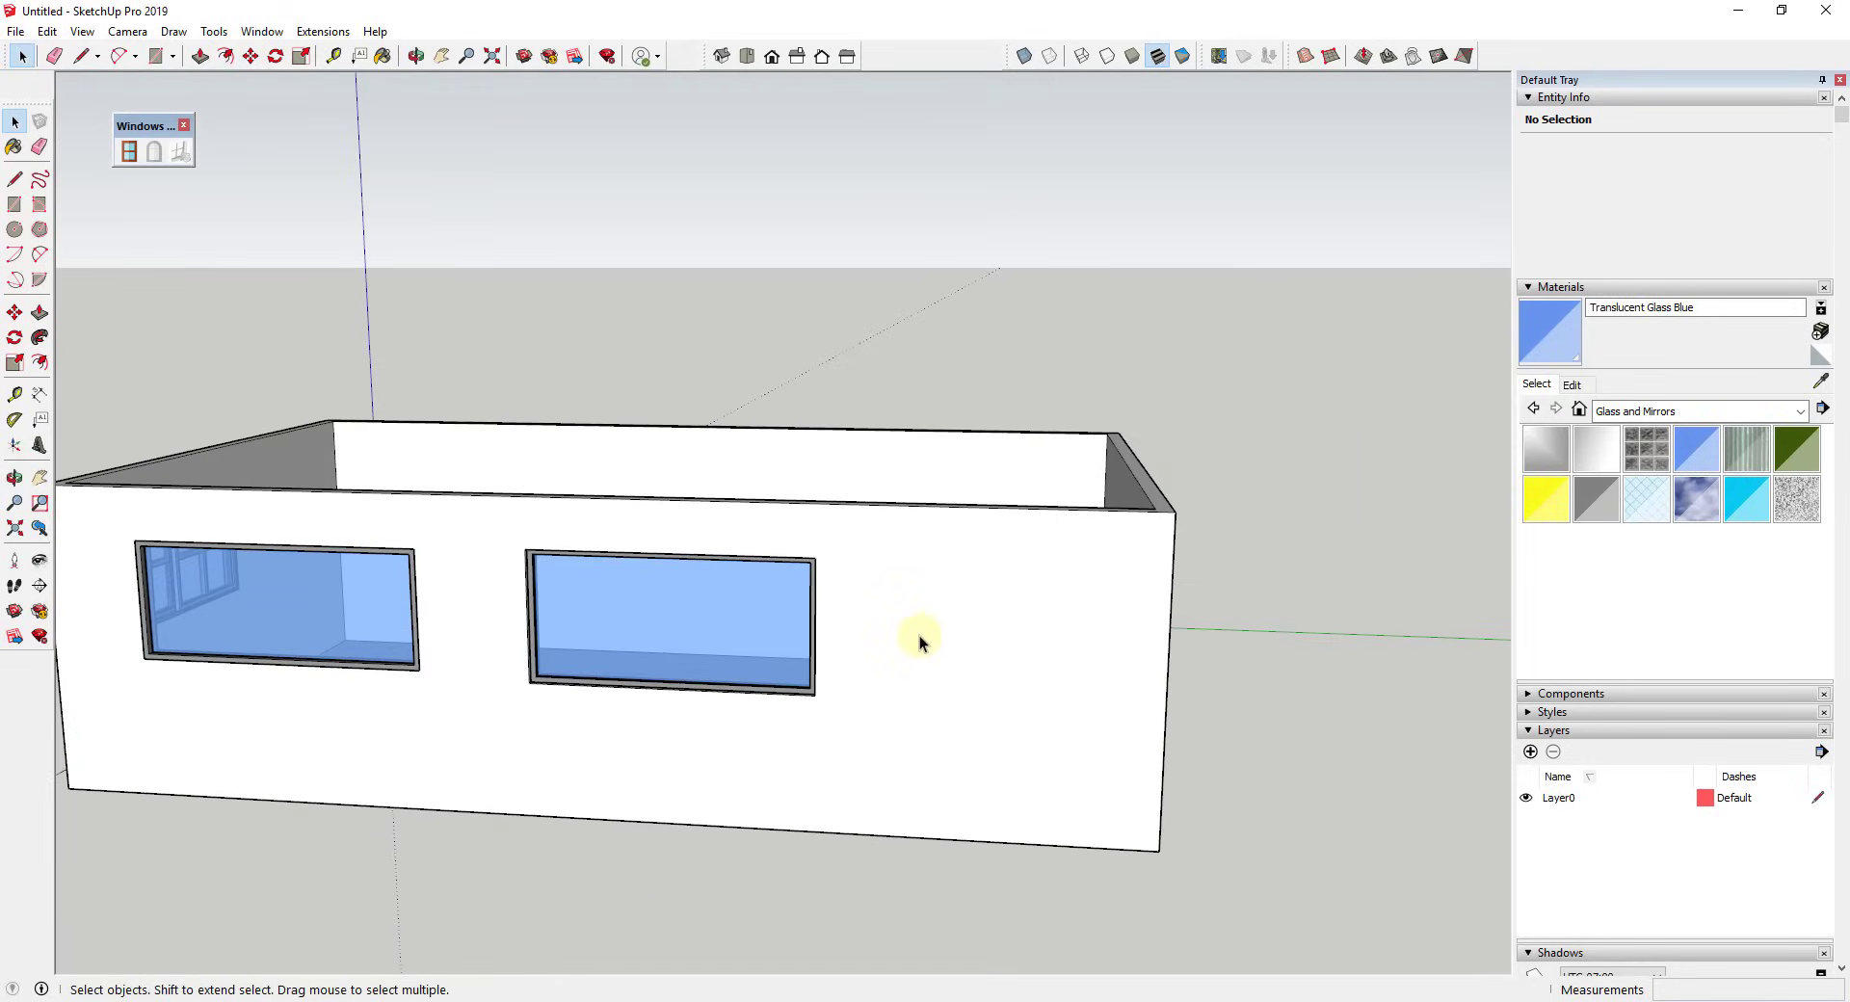
middle_click_drag(931, 627, 790, 707)
Add a horizontal section plane through the building's windows and move it down about 9 7/8".
left_click(39, 586)
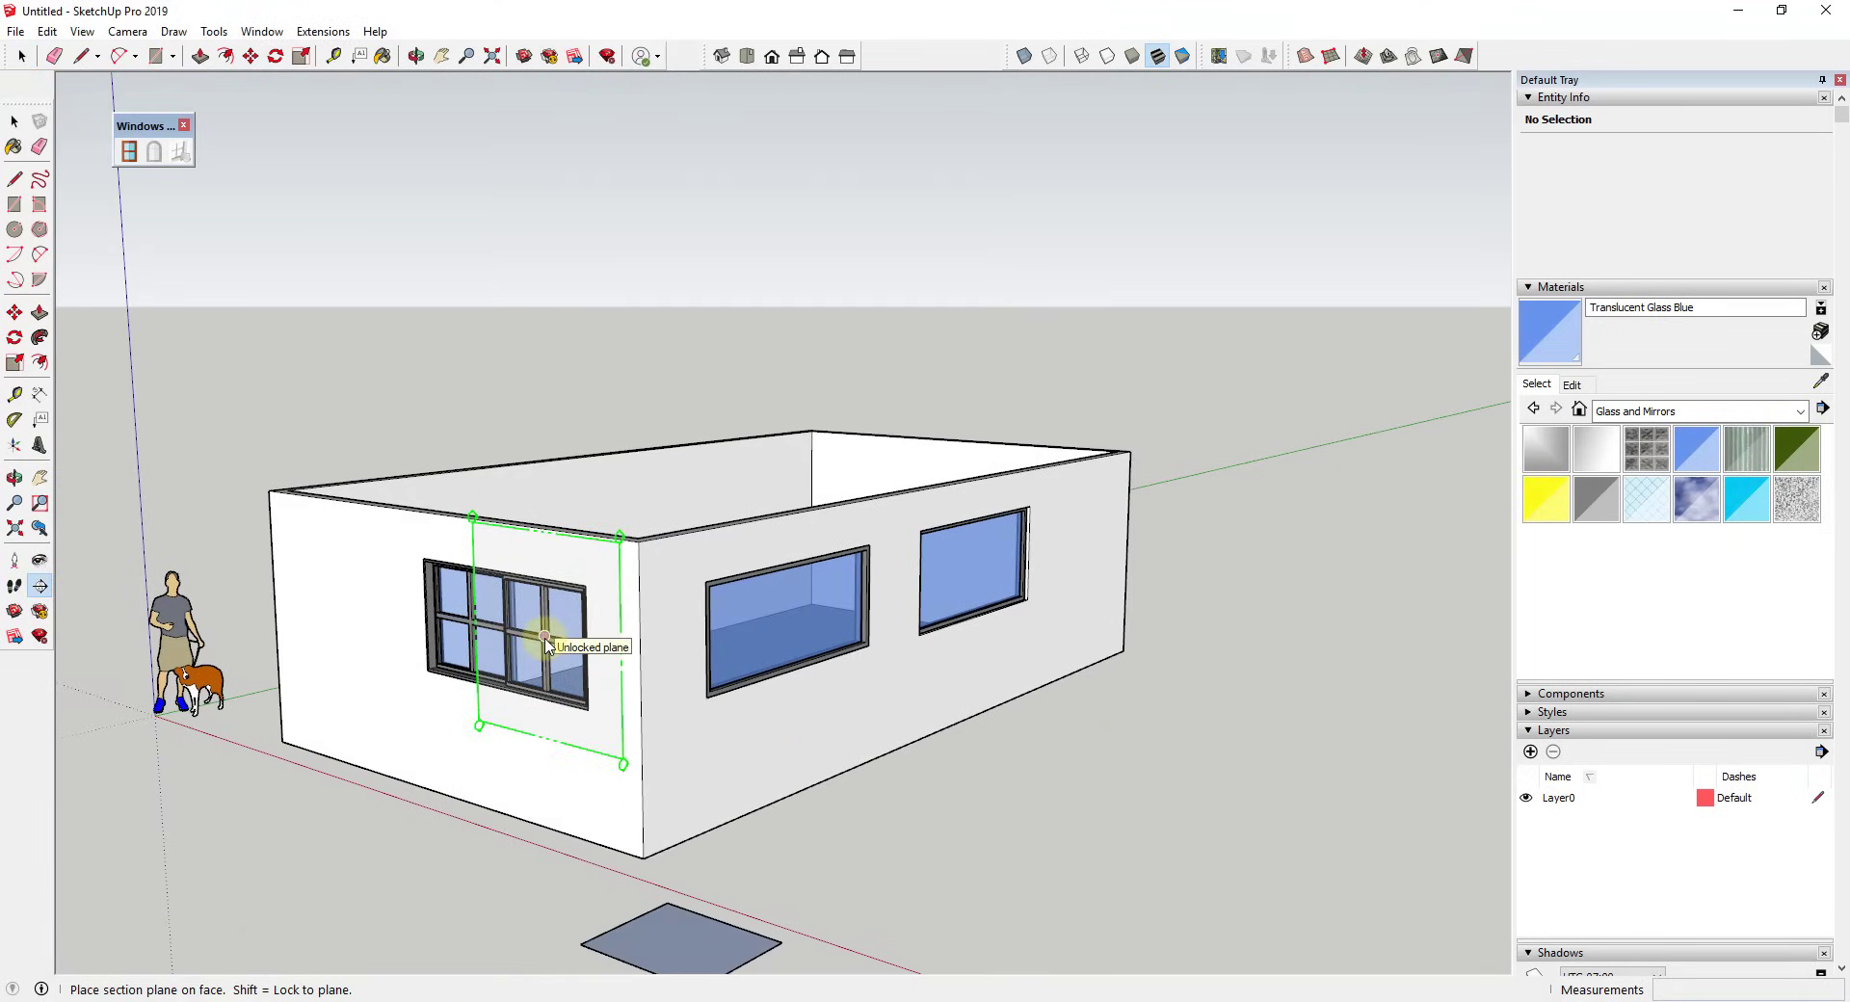
left_click(547, 640)
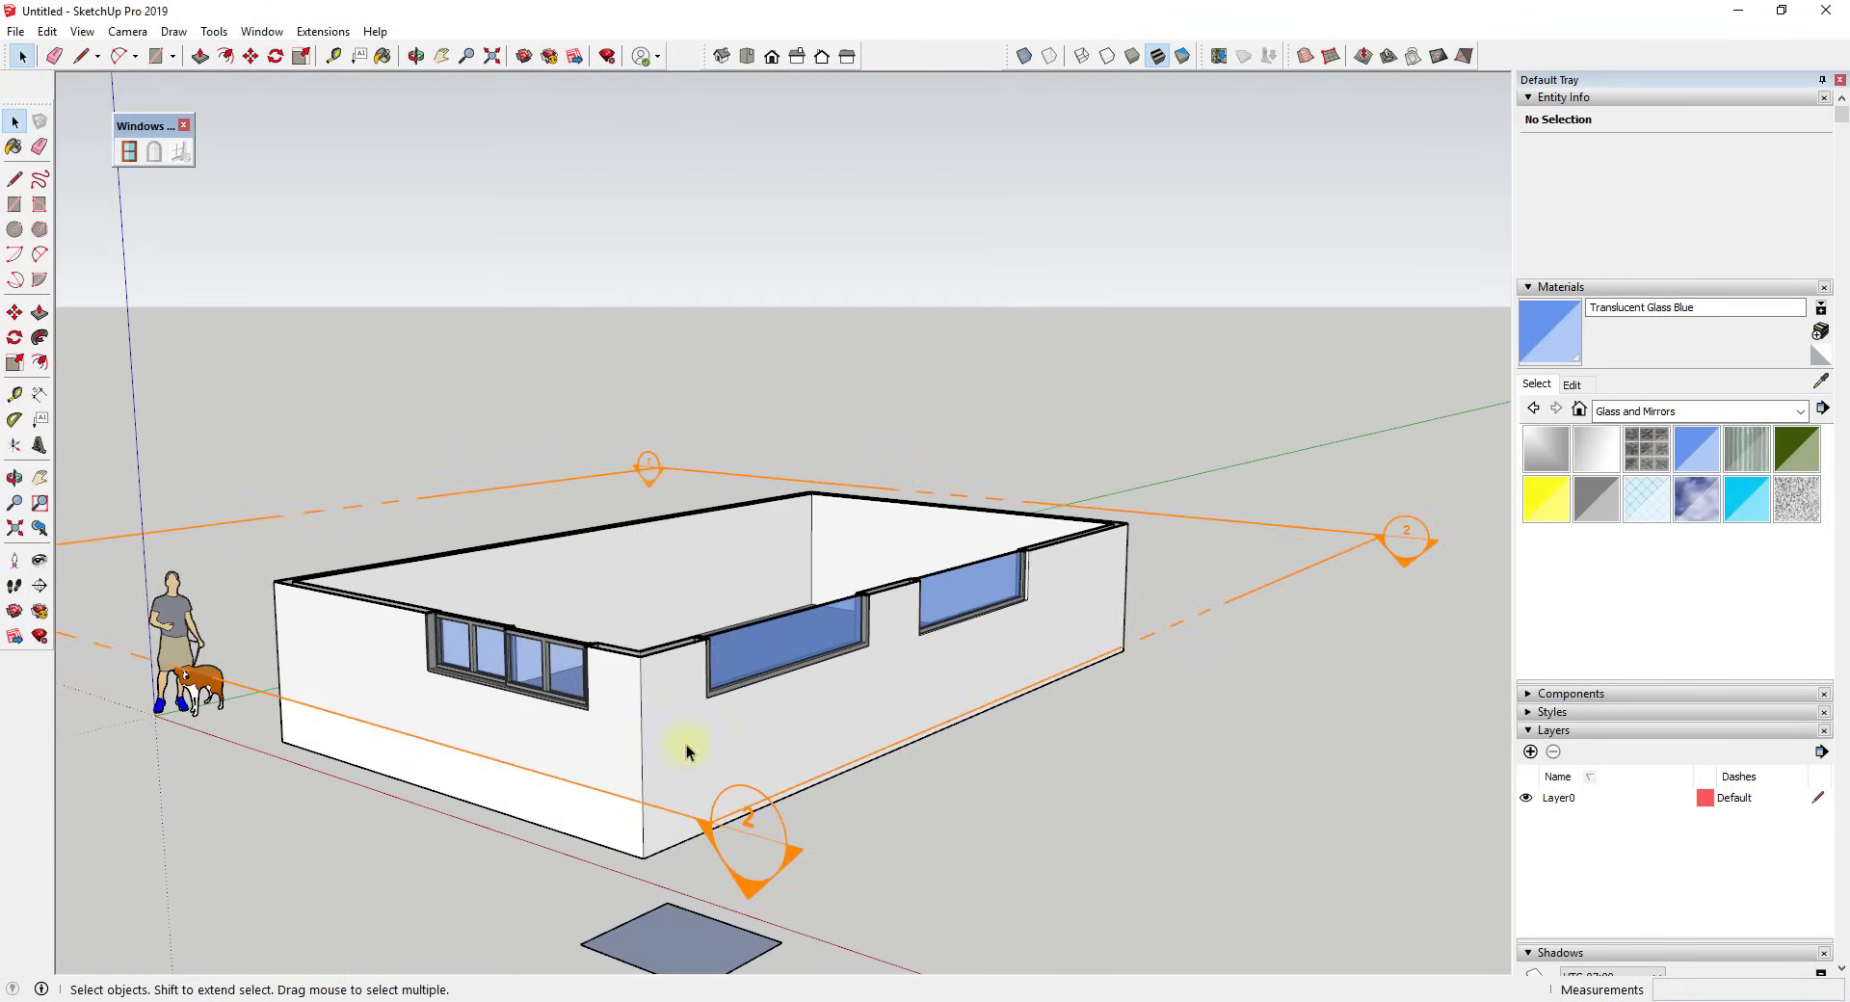
left_click(740, 786)
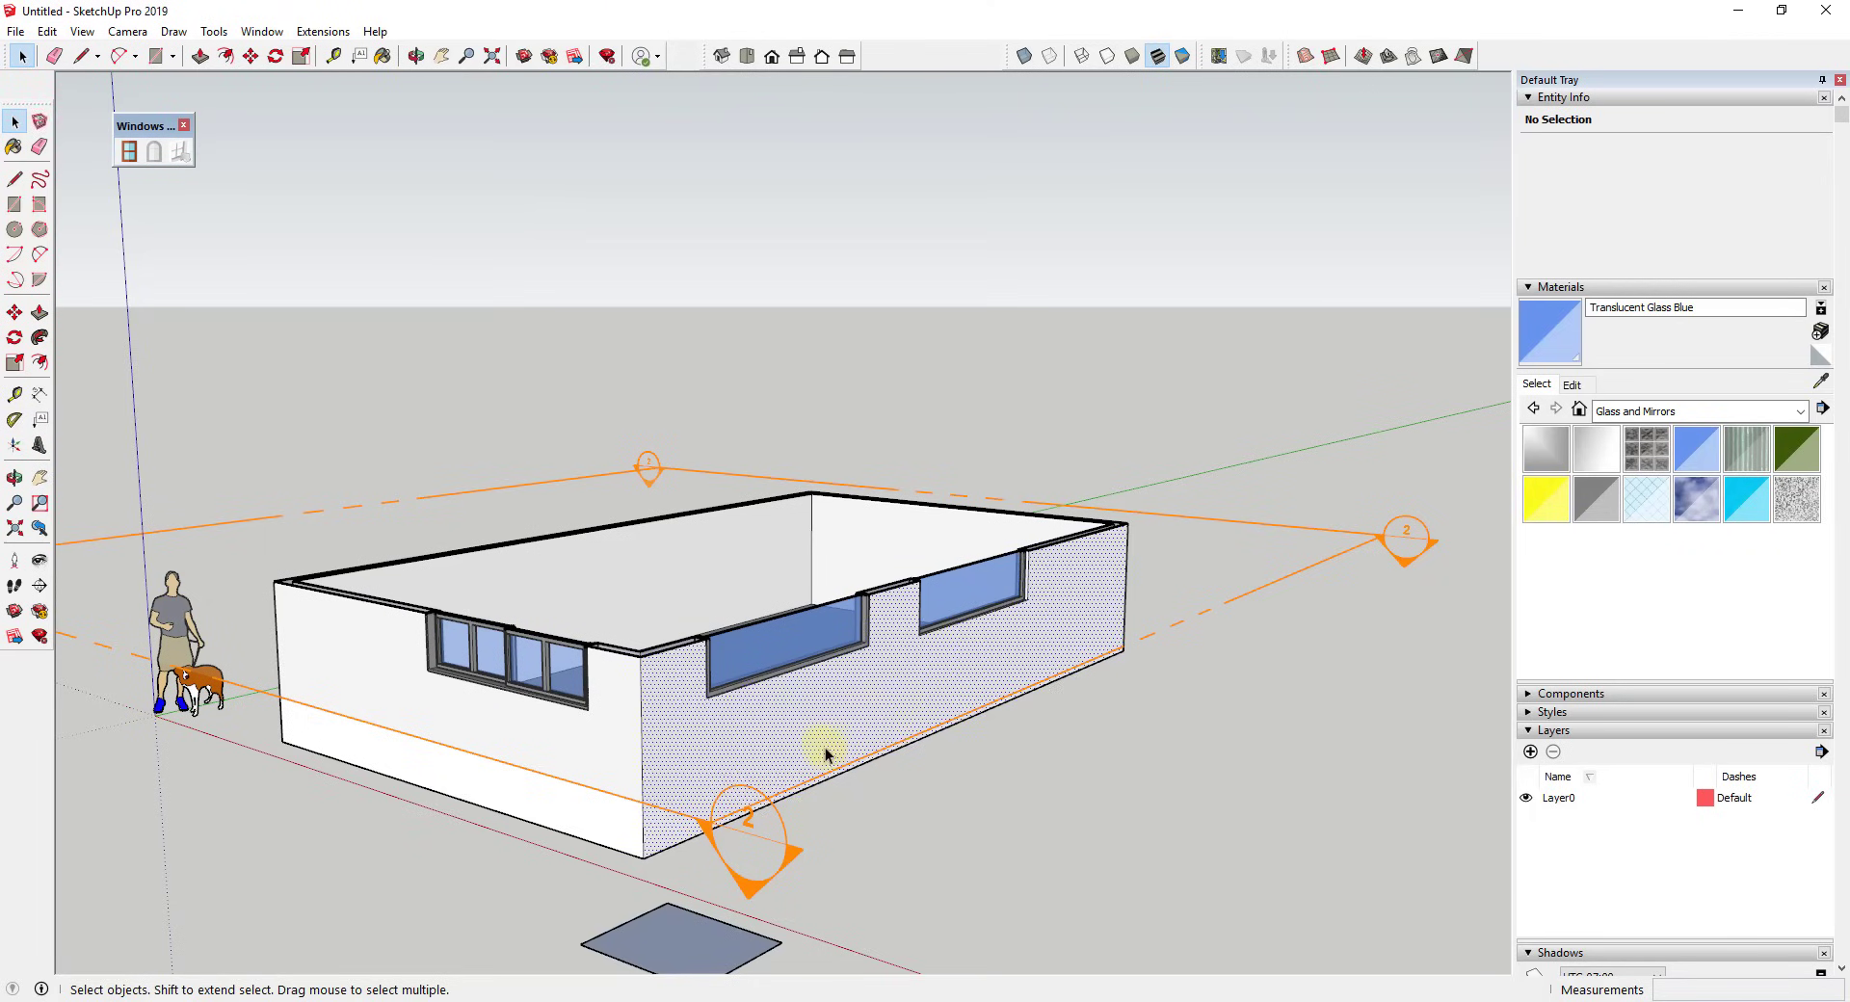
left_click(1279, 591)
key("m")
left_click(1274, 590)
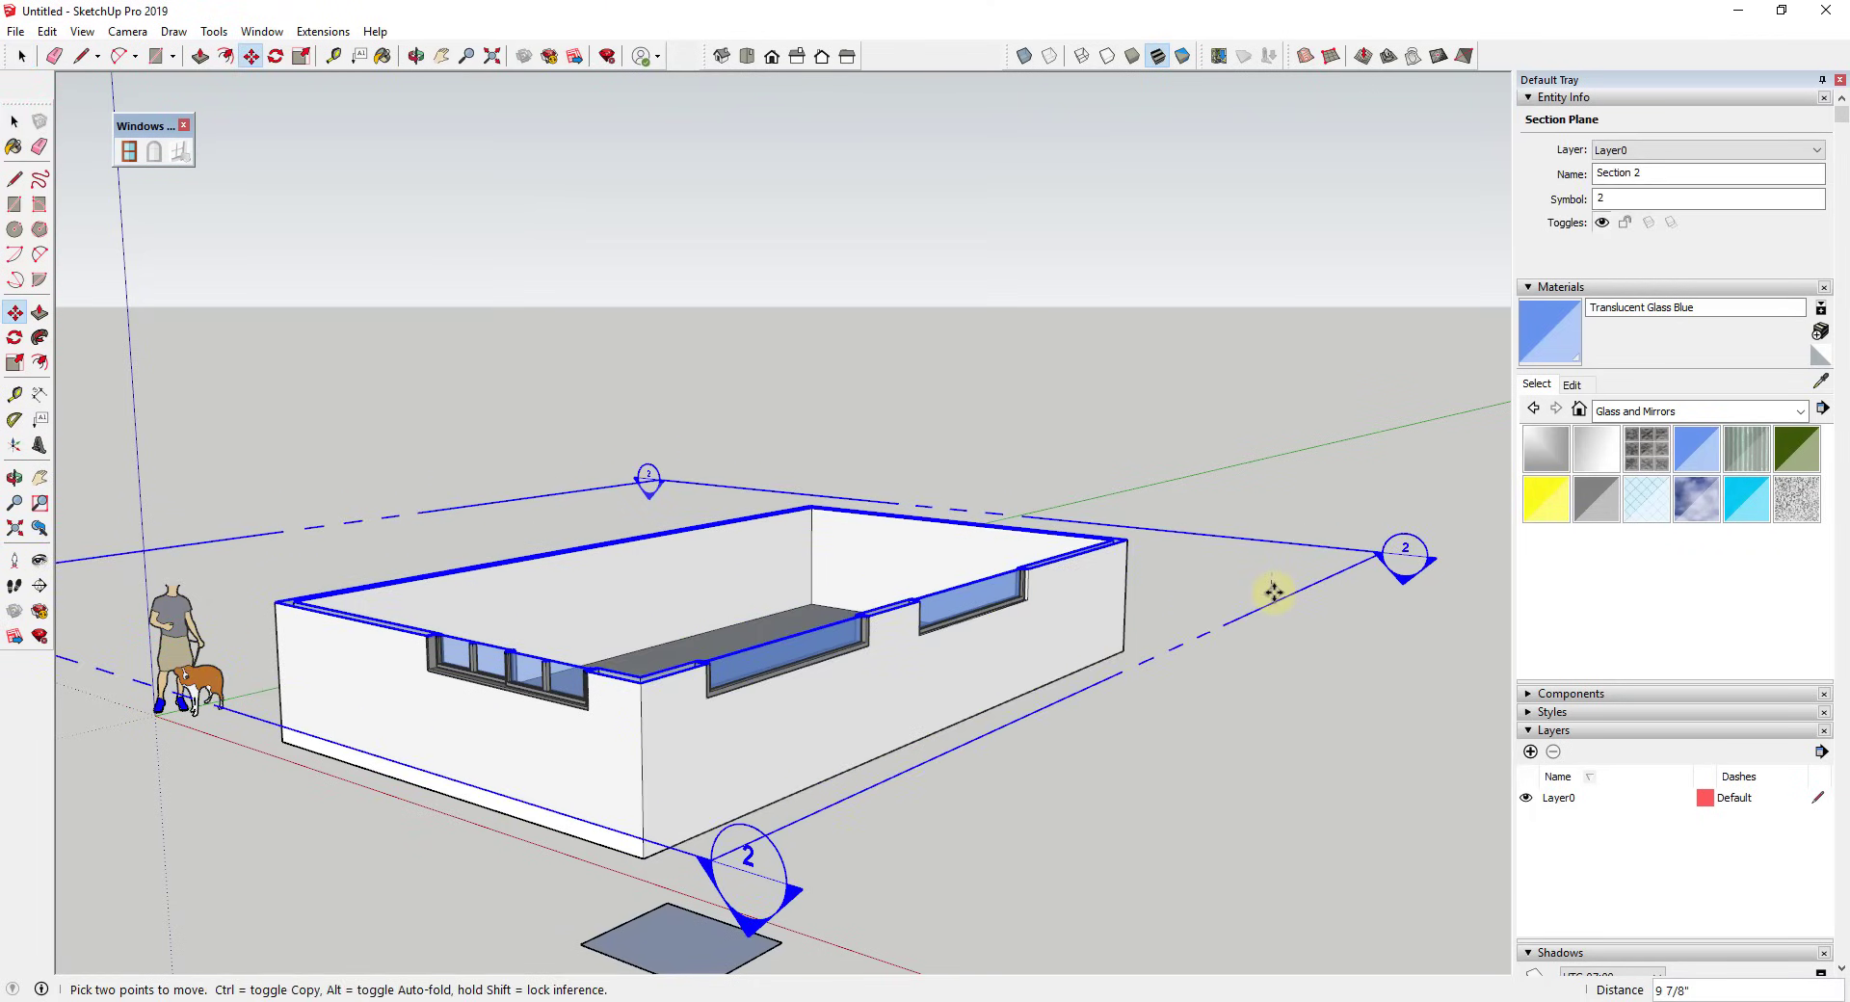
key("space")
Show the section cut from the top in parallel projection, clear the selection and examine a side-wall window's position within the wall thickness.
left_click(747, 56)
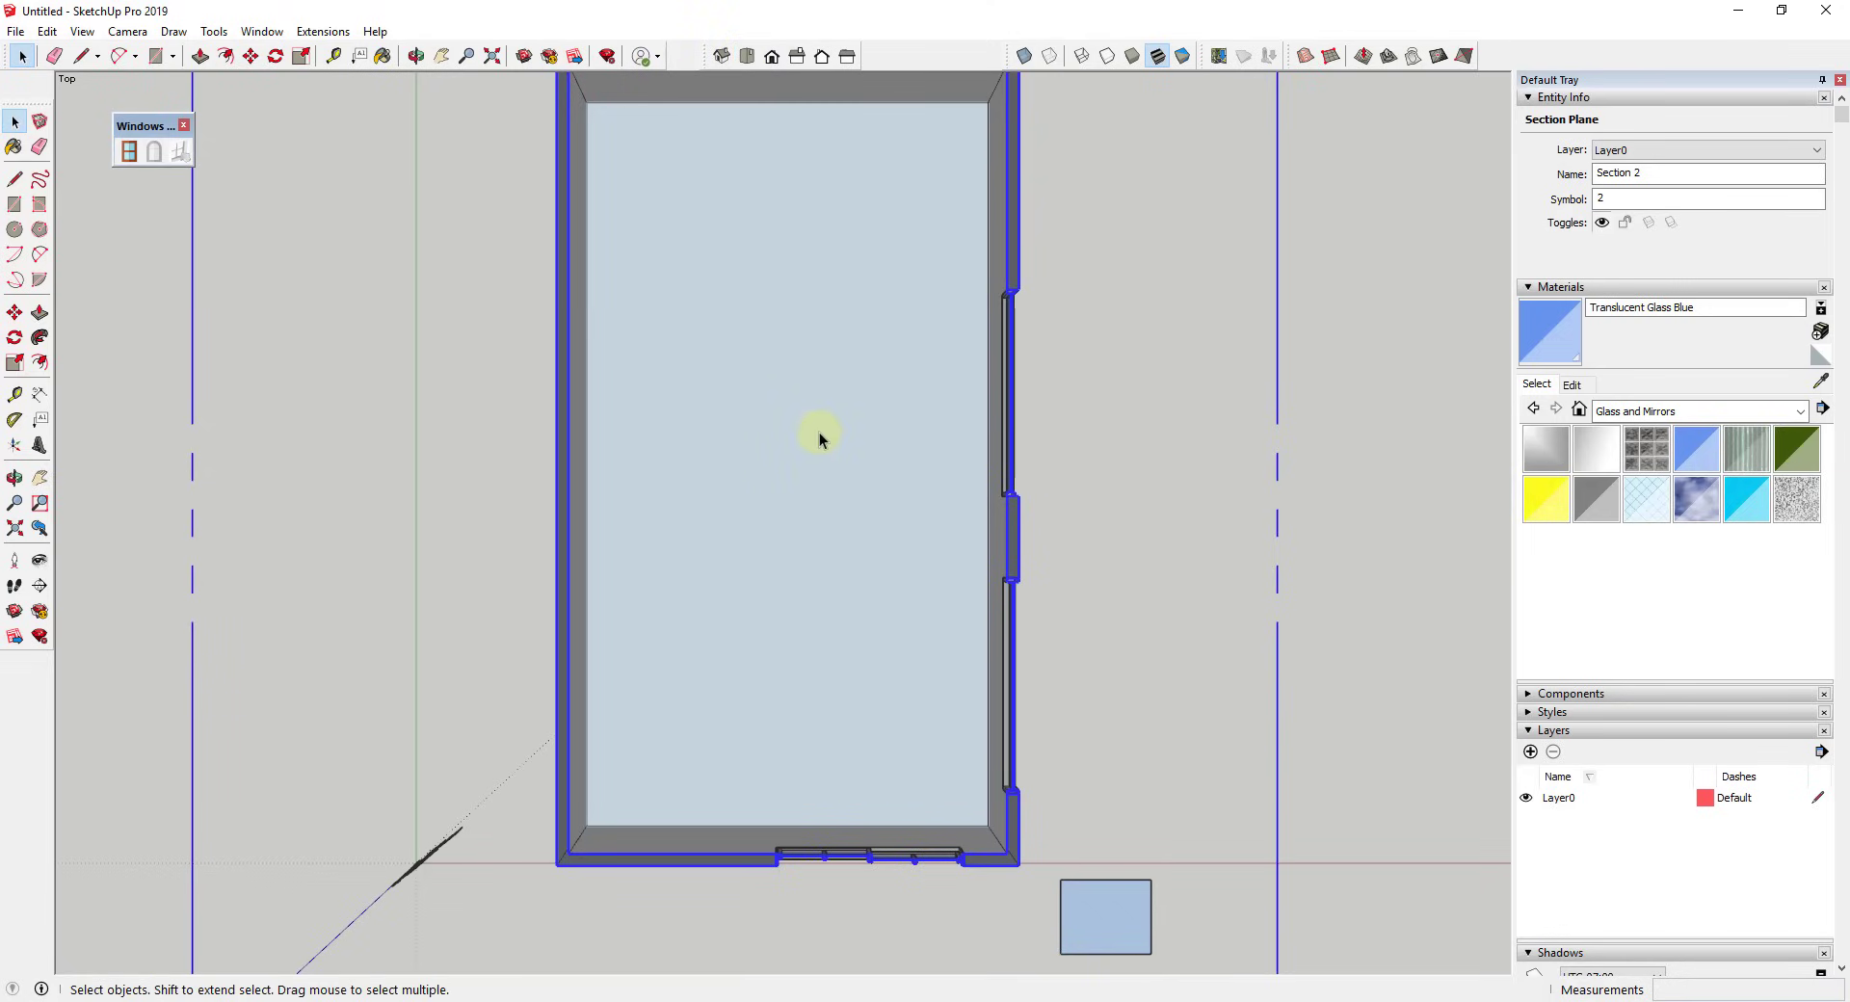
left_click(206, 32)
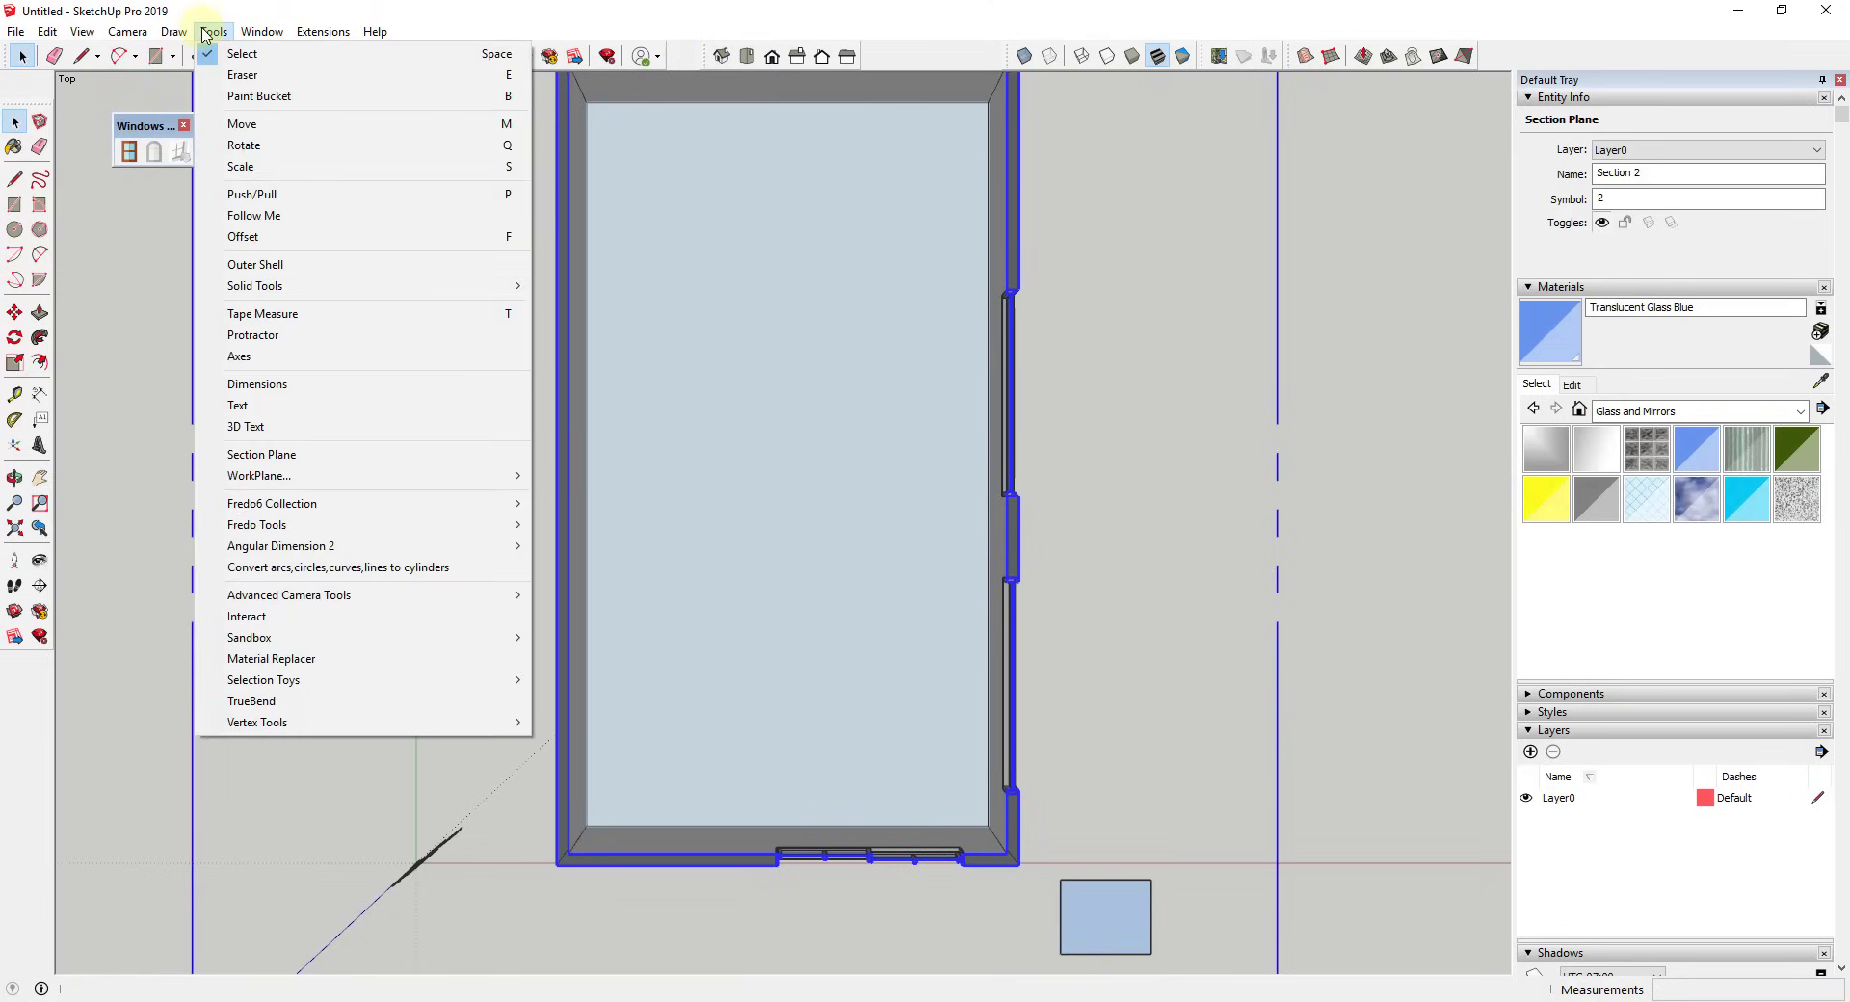
left_click(123, 119)
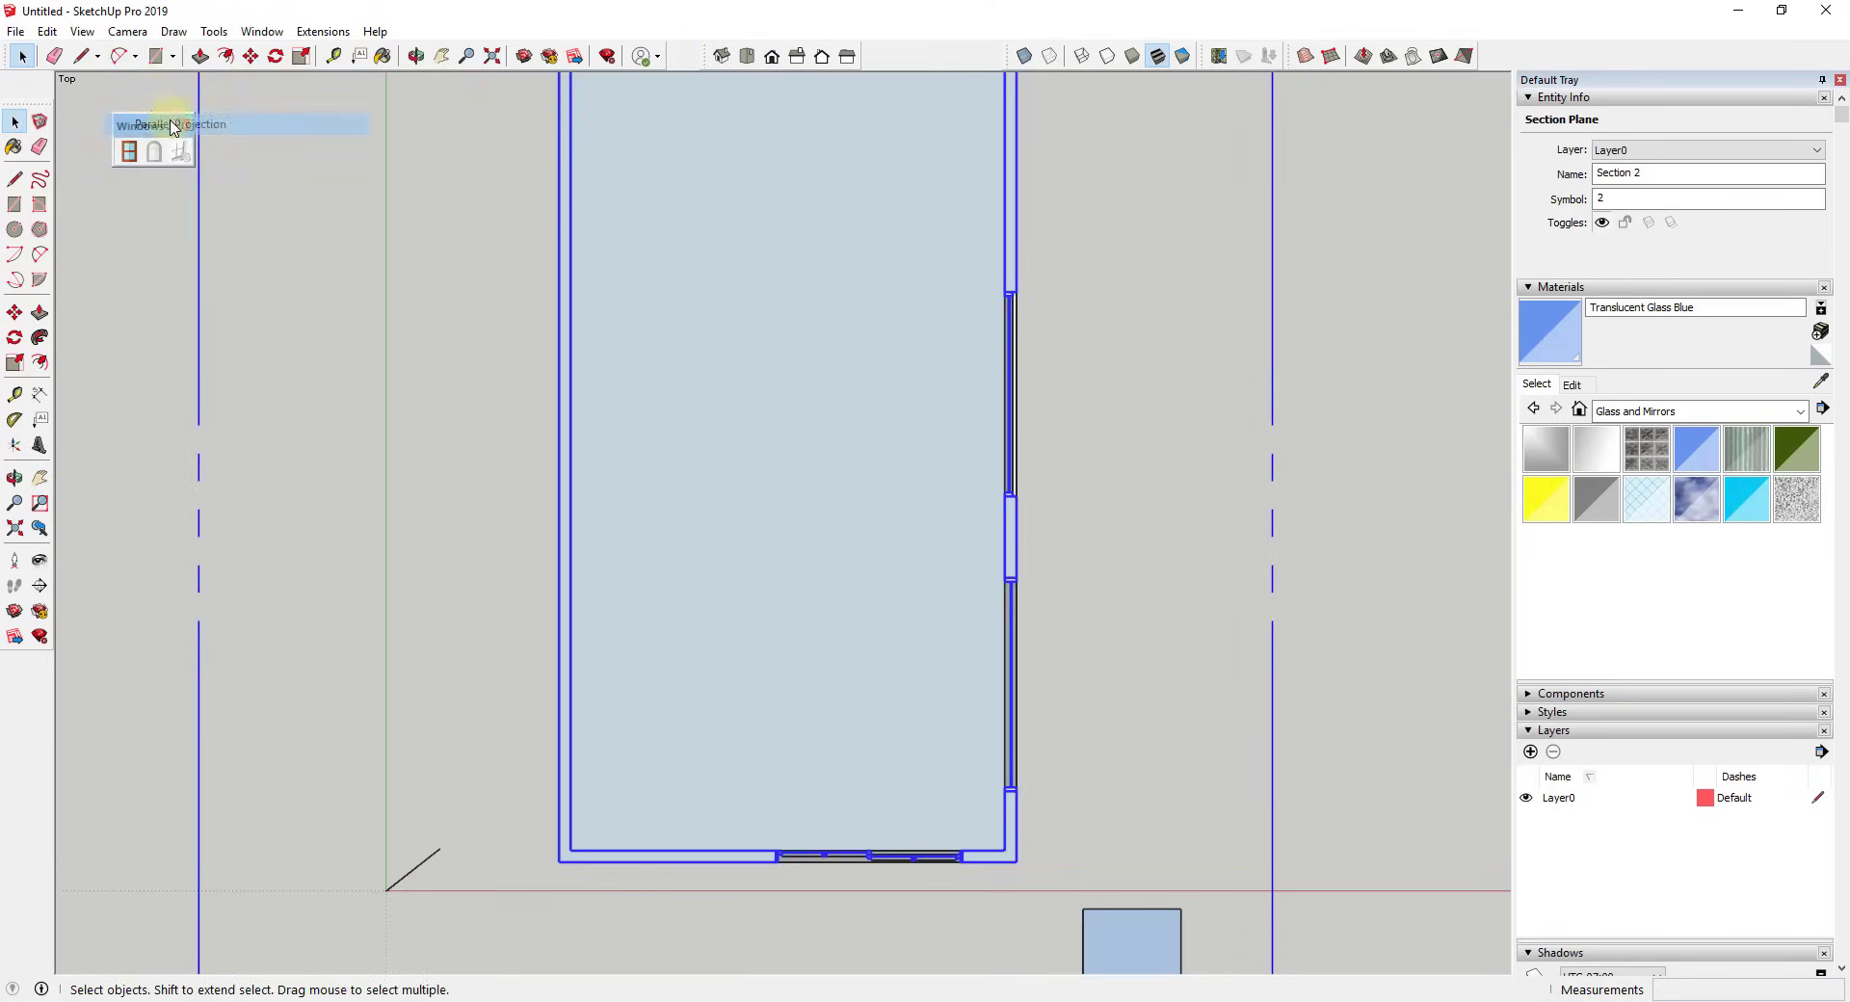
left_click(1343, 454)
scroll(916, 335, "down", 2)
scroll(916, 335, "up", 4)
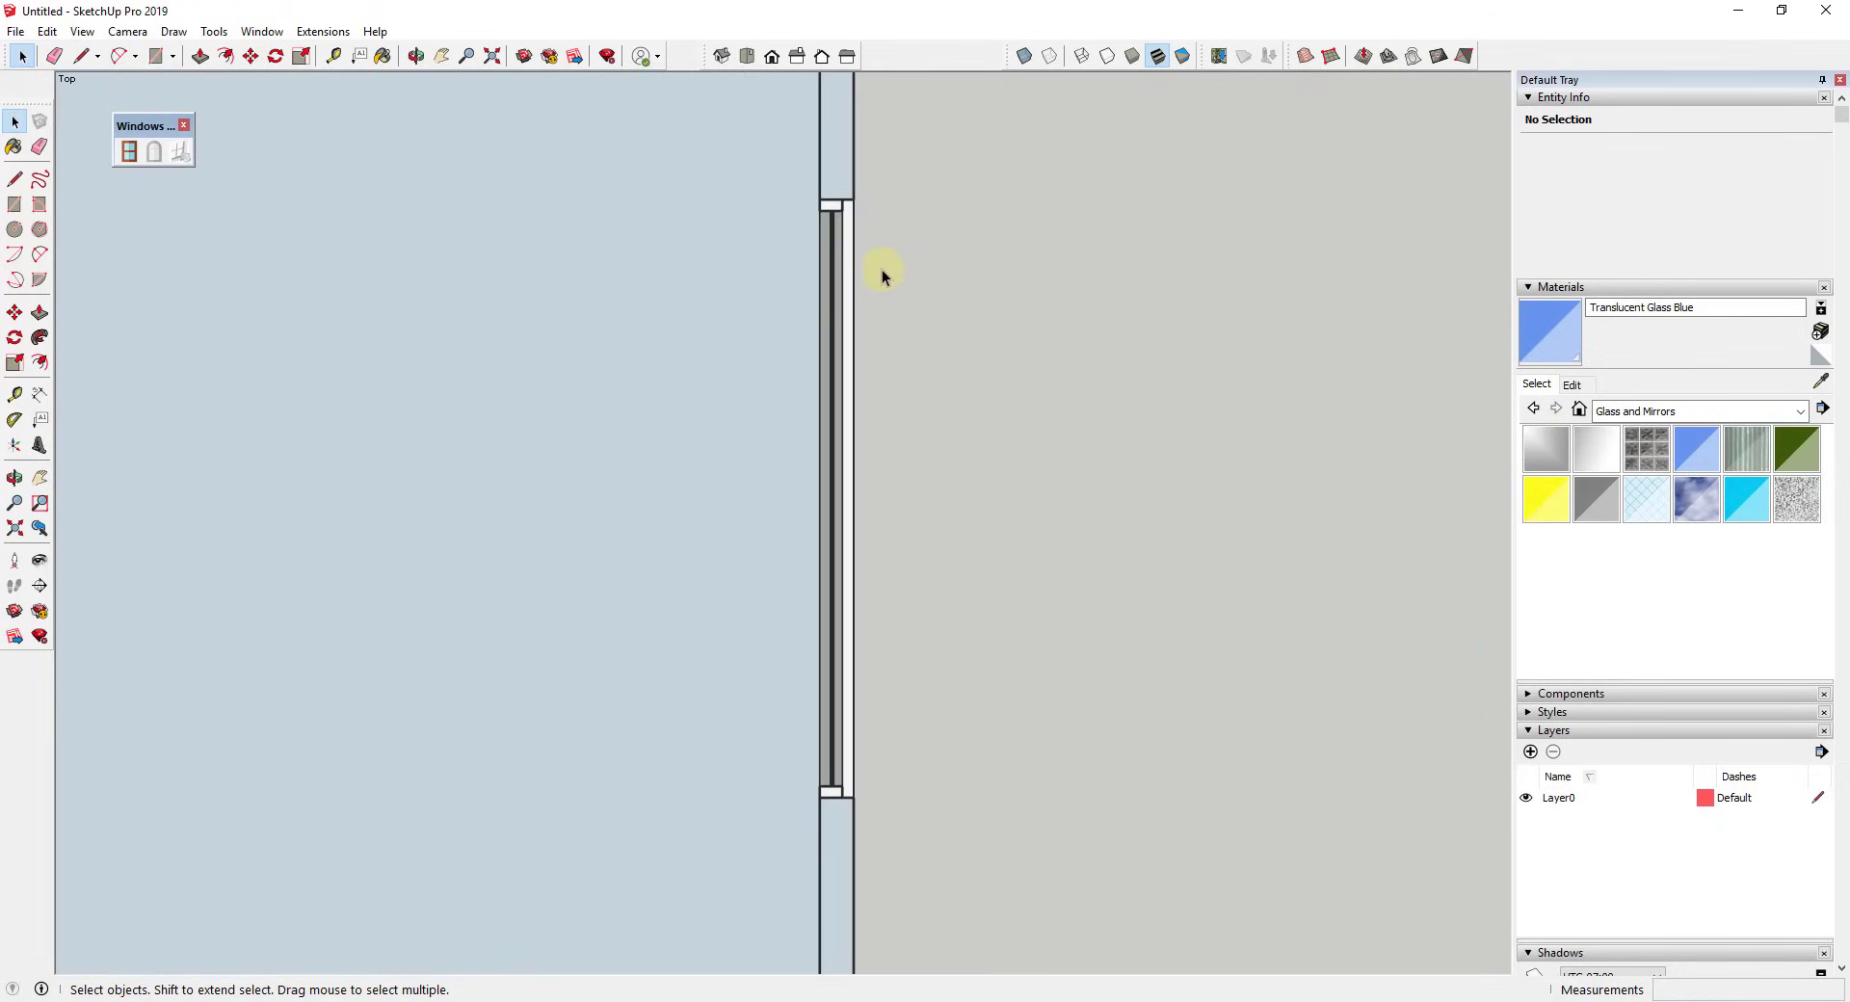